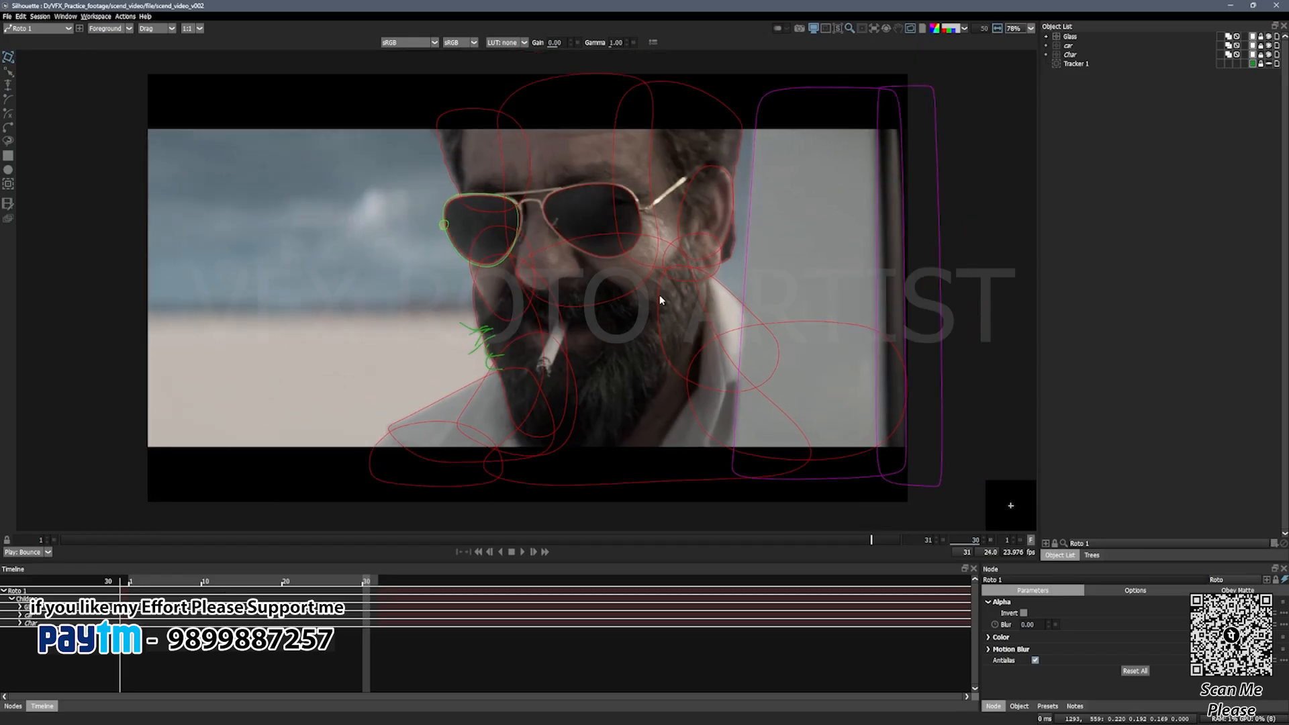
Step: Move to frame 26 and toggle the Glass layer's visibility off and on to check which shapes it contains
{"action": "left_click_drag", "start_coordinate": [595, 267], "coordinate": [593, 275]}
{"action": "left_click_drag", "start_coordinate": [872, 541], "coordinate": [755, 585]}
{"action": "left_click_drag", "start_coordinate": [799, 366], "coordinate": [796, 366]}
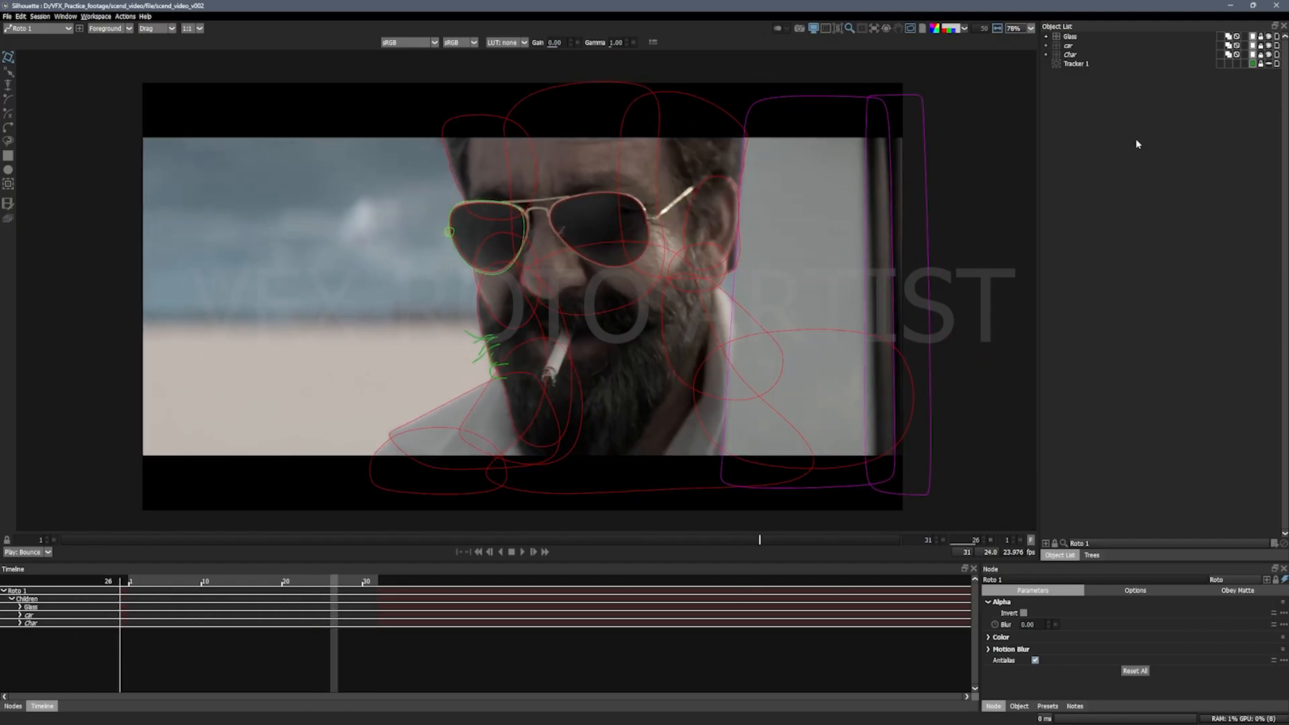
{"action": "left_click", "coordinate": [1269, 37]}
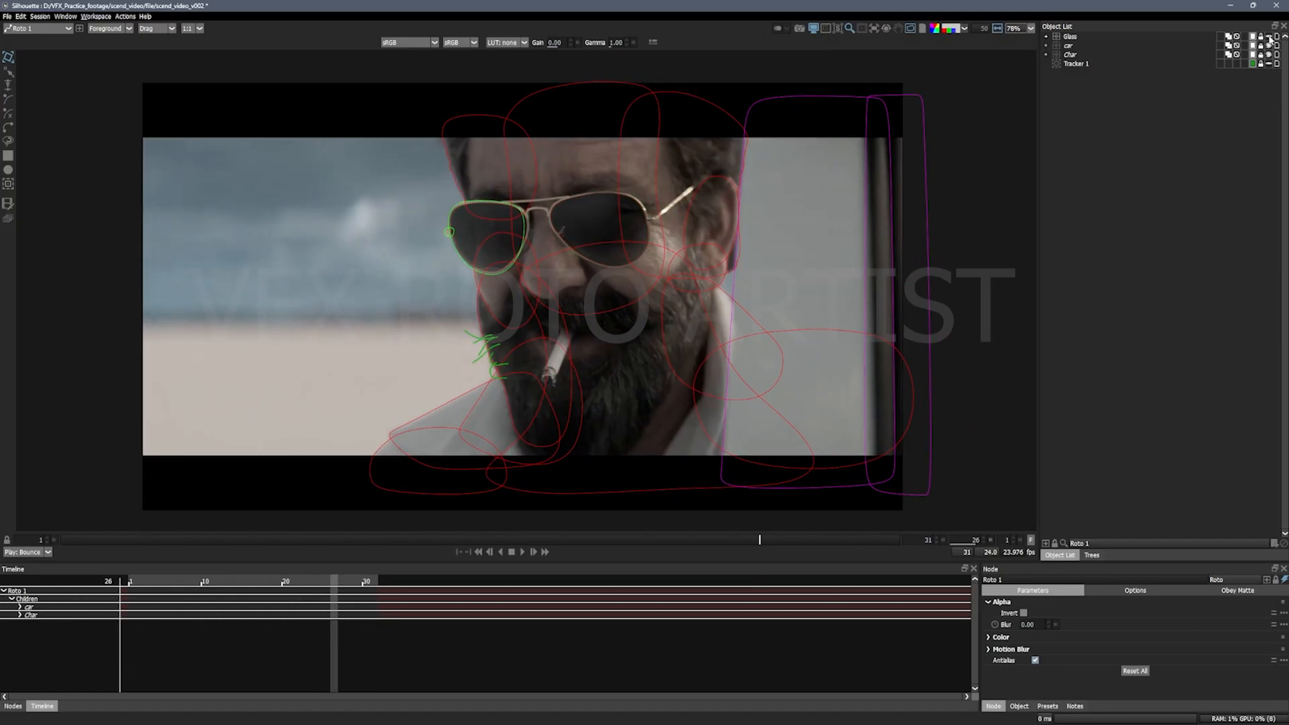
{"action": "left_click", "coordinate": [1269, 37]}
{"action": "left_click", "coordinate": [1268, 38]}
{"action": "left_click", "coordinate": [1268, 38]}
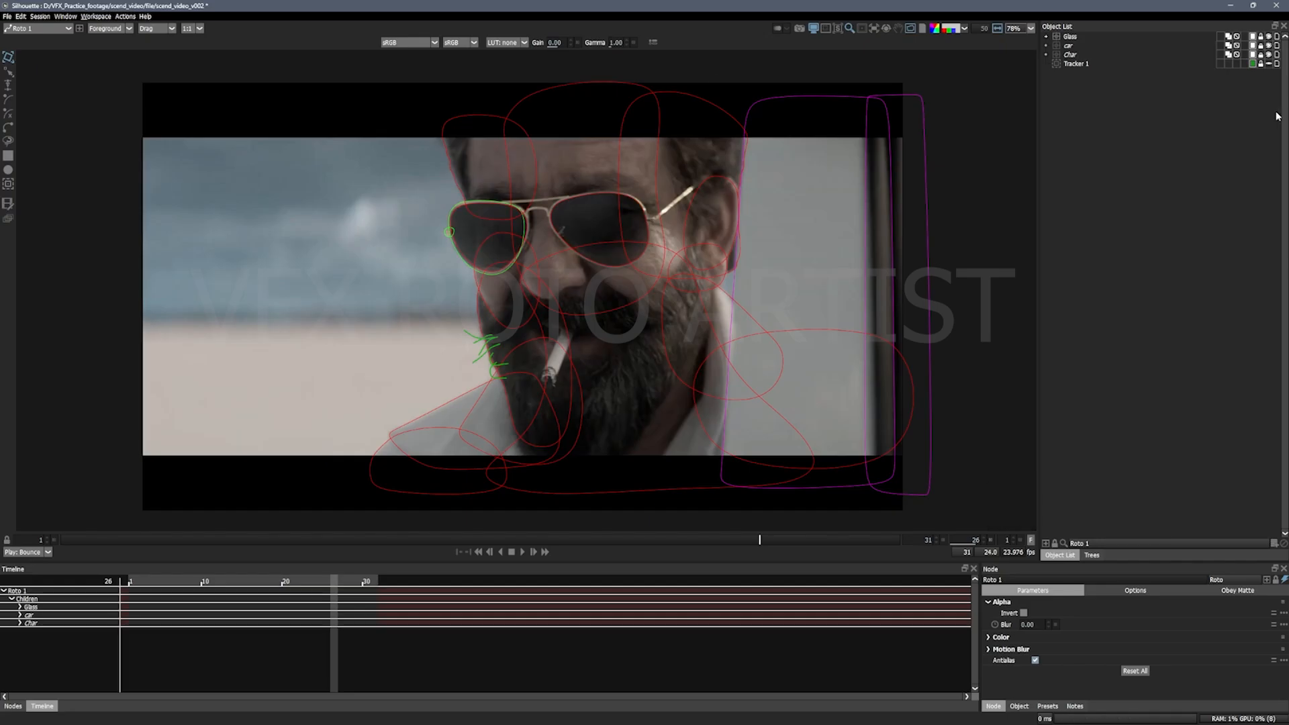
Step: Hide the Char and car layers so only the Glass layer shows, and inspect the sunglasses shapes
{"action": "left_click", "coordinate": [1269, 55]}
{"action": "left_click", "coordinate": [1269, 45]}
{"action": "left_click", "coordinate": [1269, 37]}
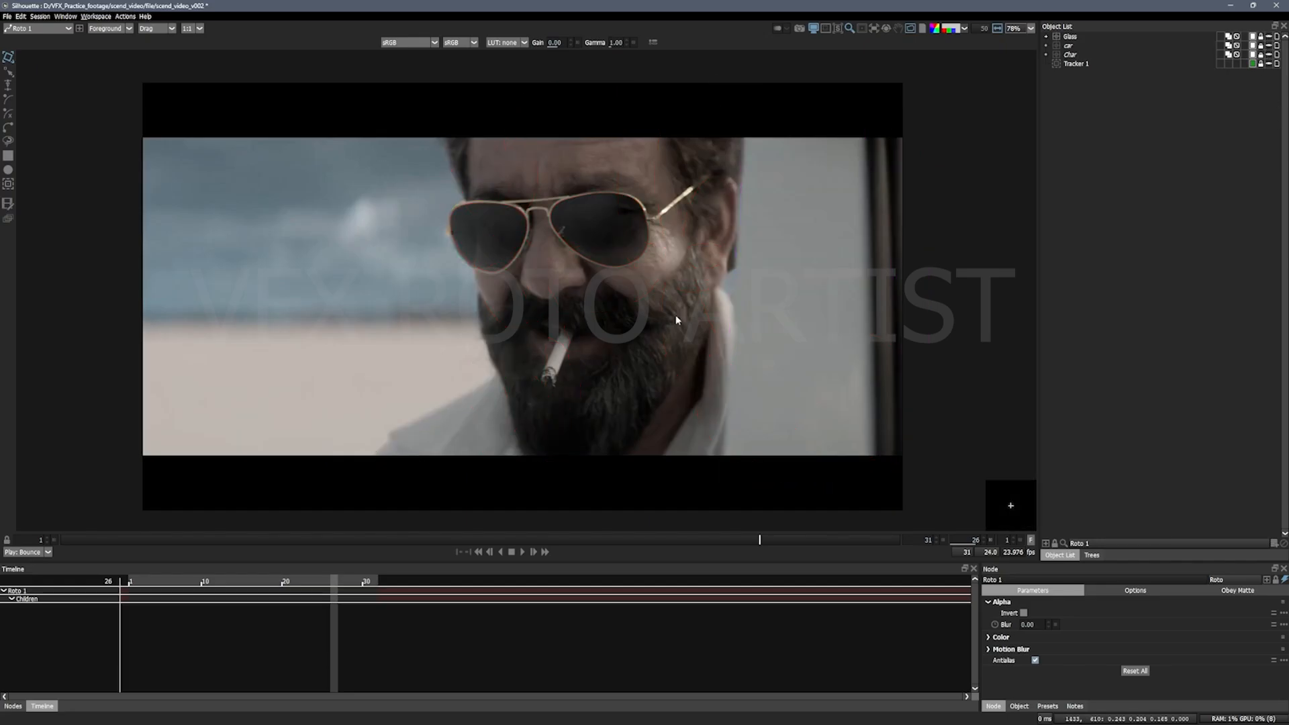
{"action": "left_click", "coordinate": [1268, 37]}
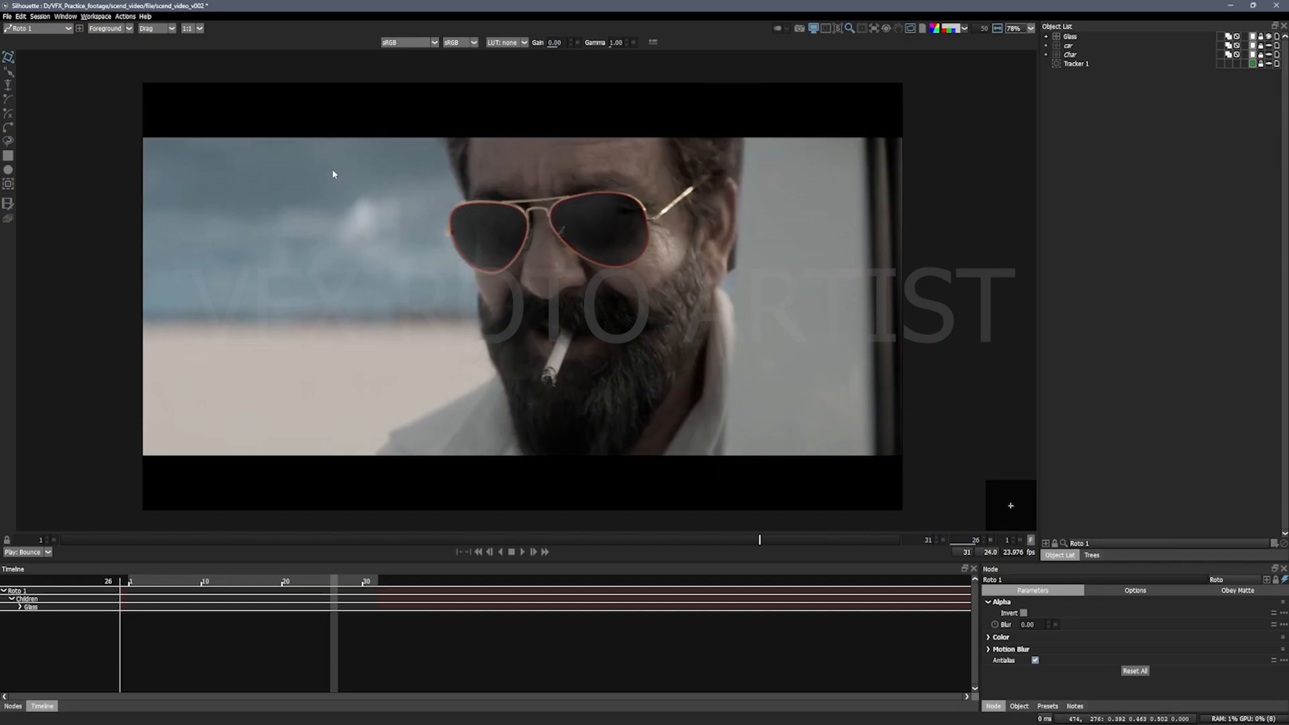
{"action": "left_click_drag", "start_coordinate": [533, 219], "coordinate": [545, 244]}
{"action": "key", "text": "s"}
{"action": "key", "text": "s"}
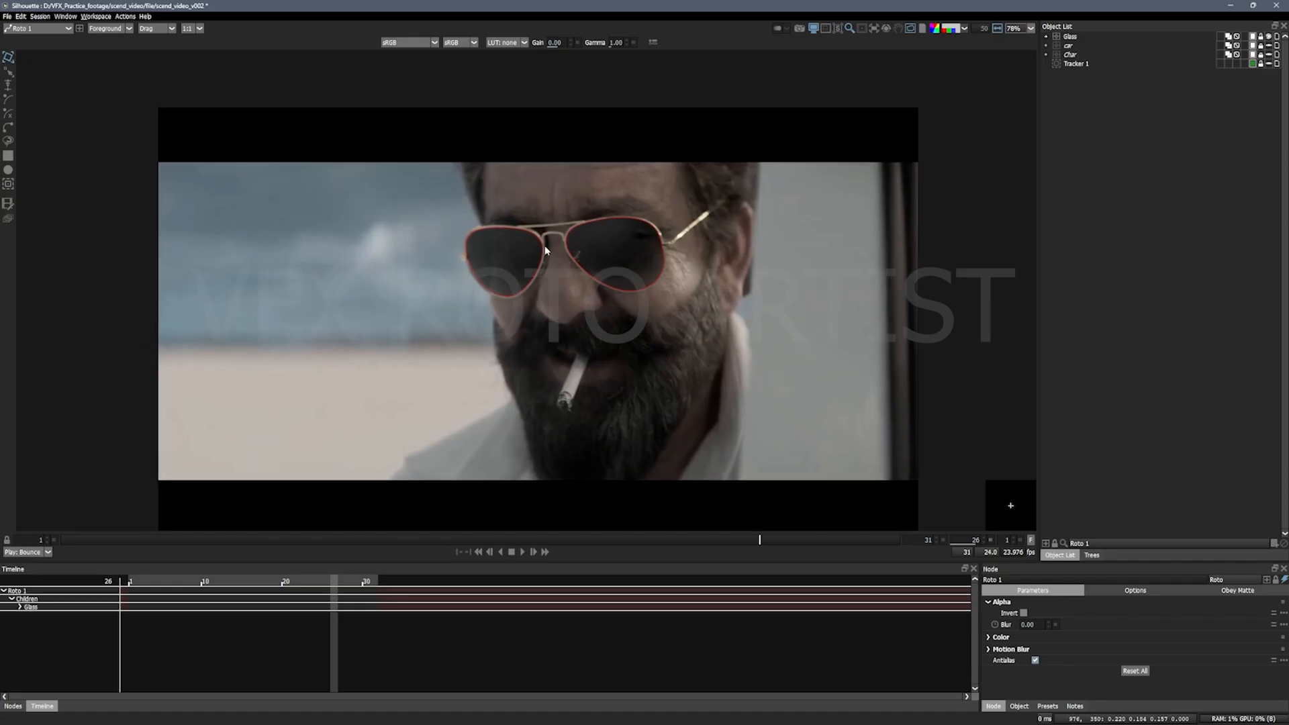
{"action": "key", "text": "s"}
{"action": "key", "text": "s"}
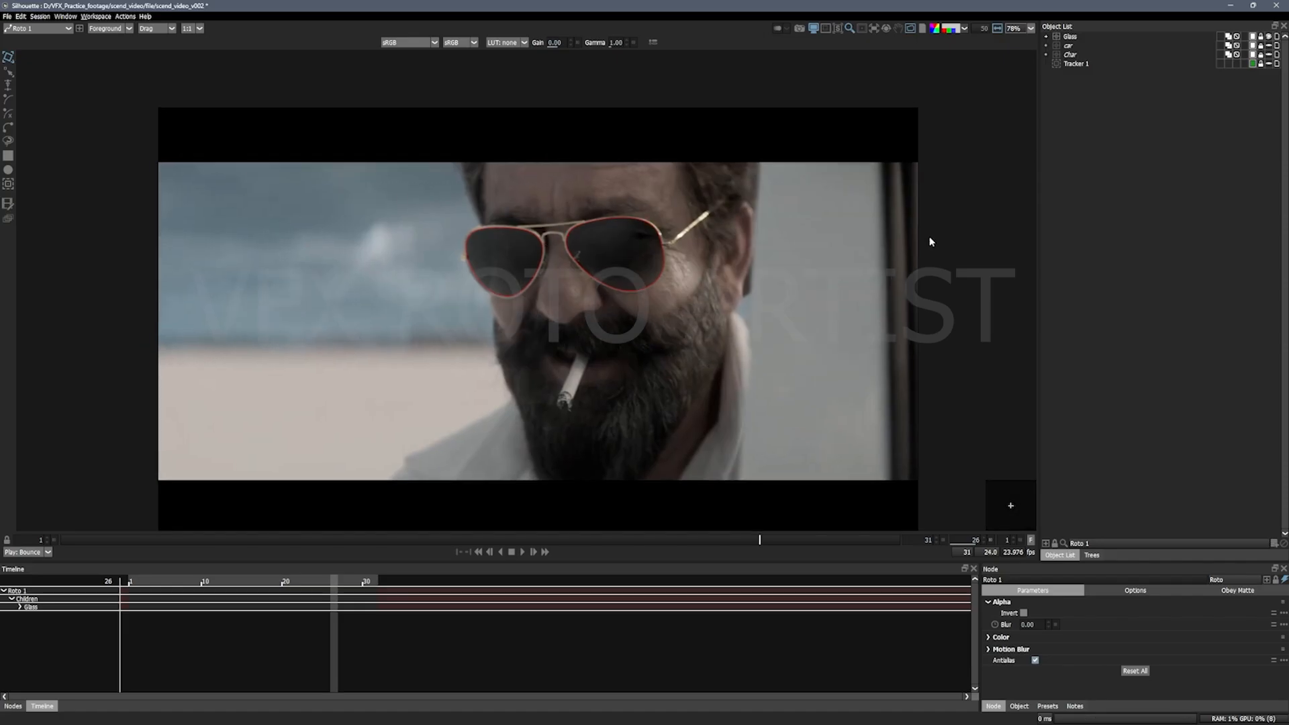
Step: Show only the car layer and check its matte overlay on the output from frame 26 back to frame 8
{"action": "left_click", "coordinate": [1269, 38]}
{"action": "left_click", "coordinate": [1268, 46]}
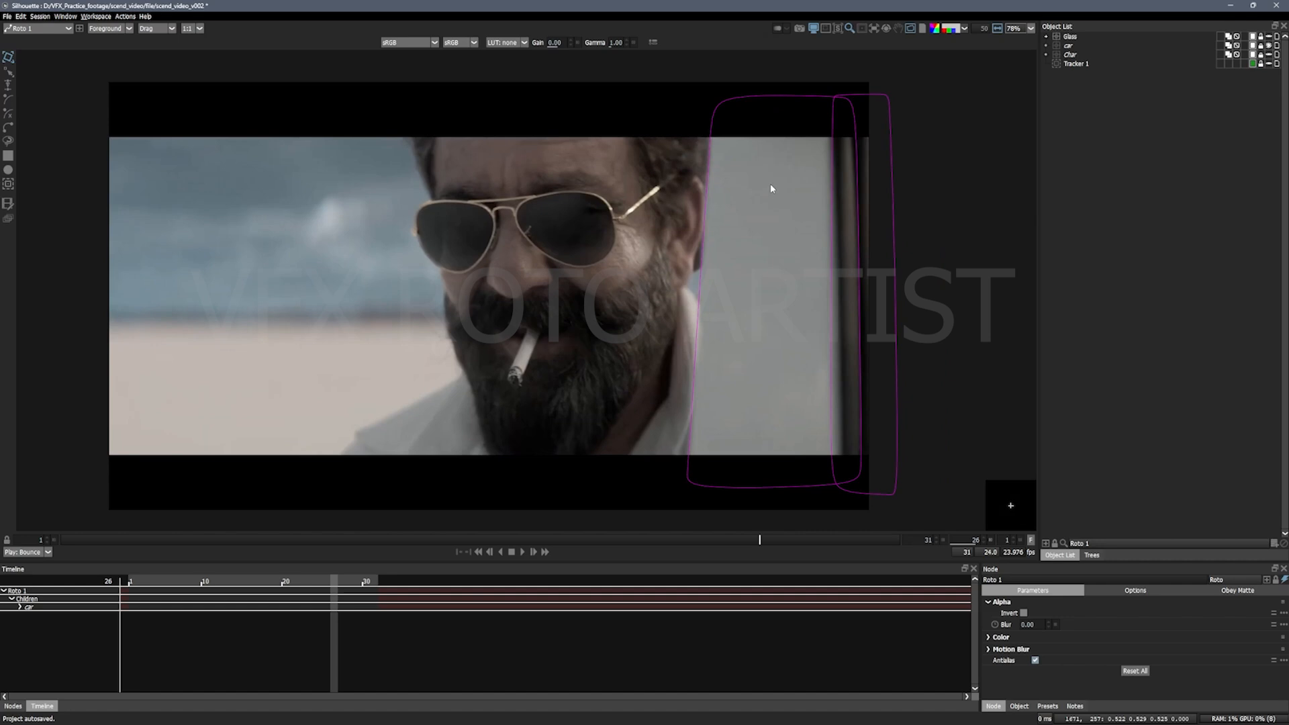
{"action": "scroll", "coordinate": [771, 188], "scroll_direction": "down", "scroll_amount": 2}
{"action": "key", "text": "s"}
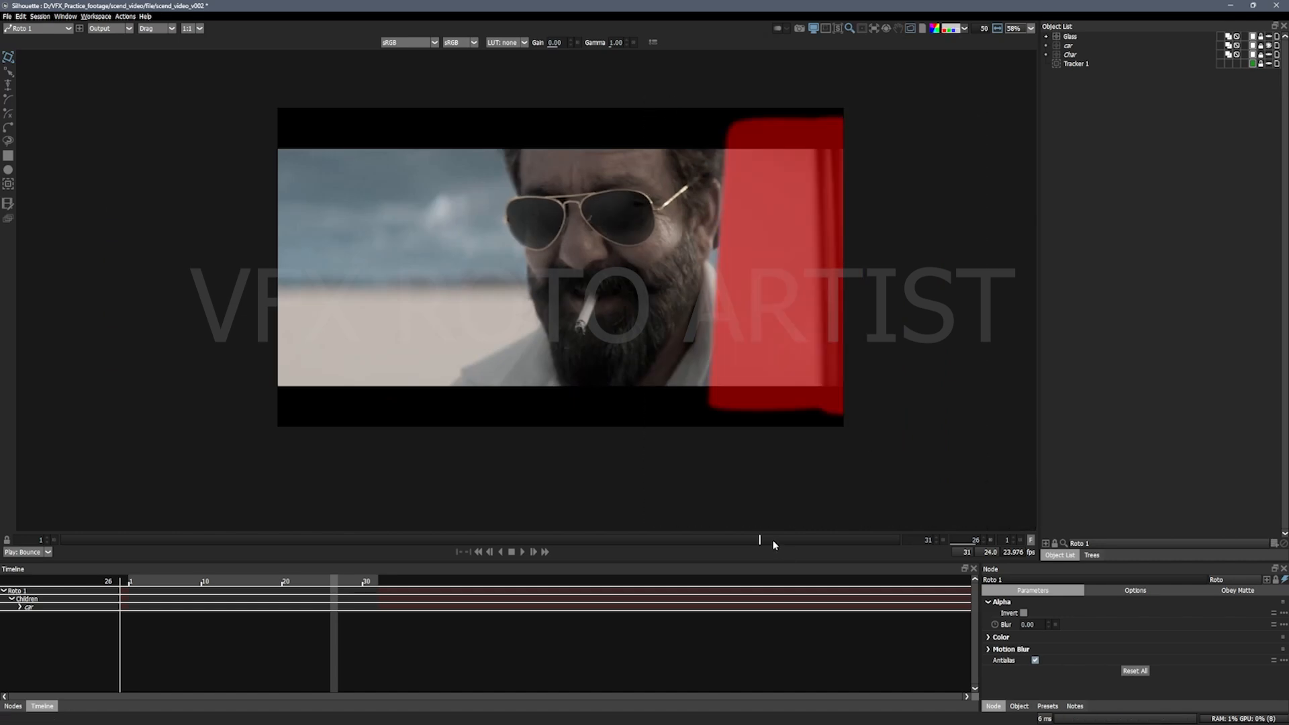
{"action": "left_click_drag", "start_coordinate": [774, 541], "coordinate": [259, 541]}
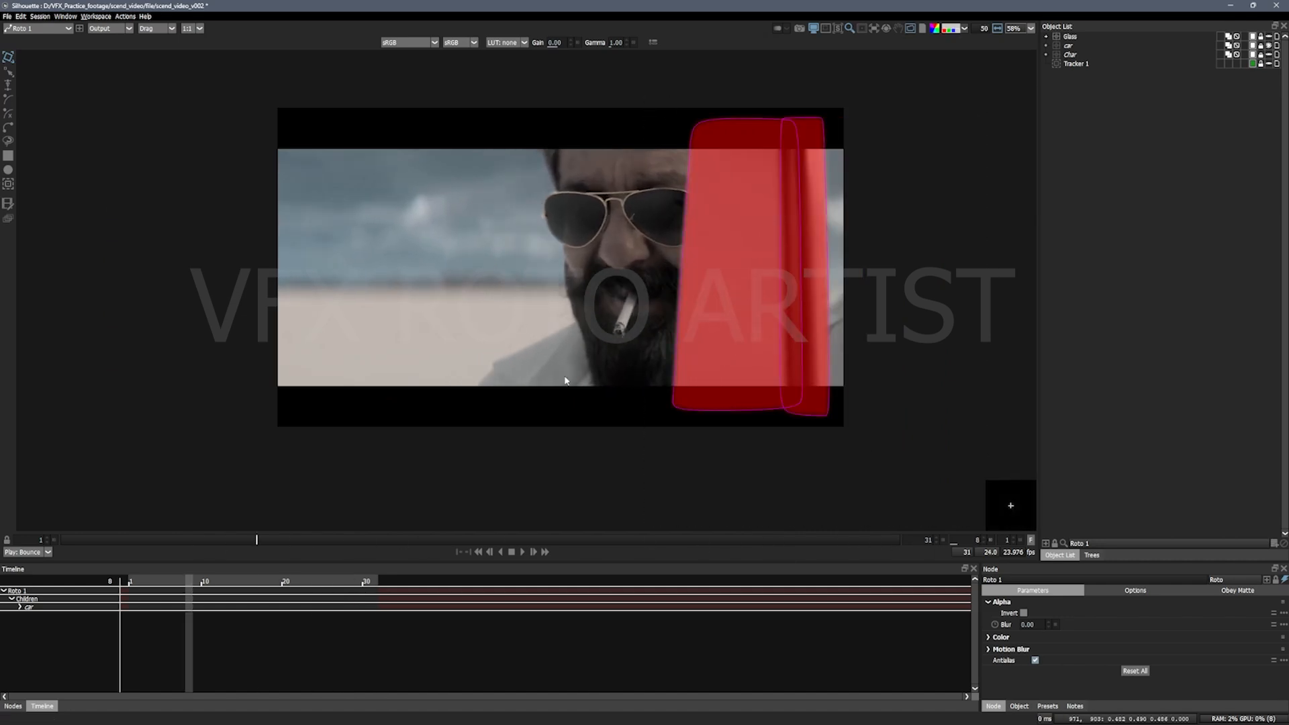
Step: Show only the Char layer and check its matte overlay on the output from frame 8 to frame 29
{"action": "left_click", "coordinate": [1268, 46]}
{"action": "left_click", "coordinate": [1268, 54]}
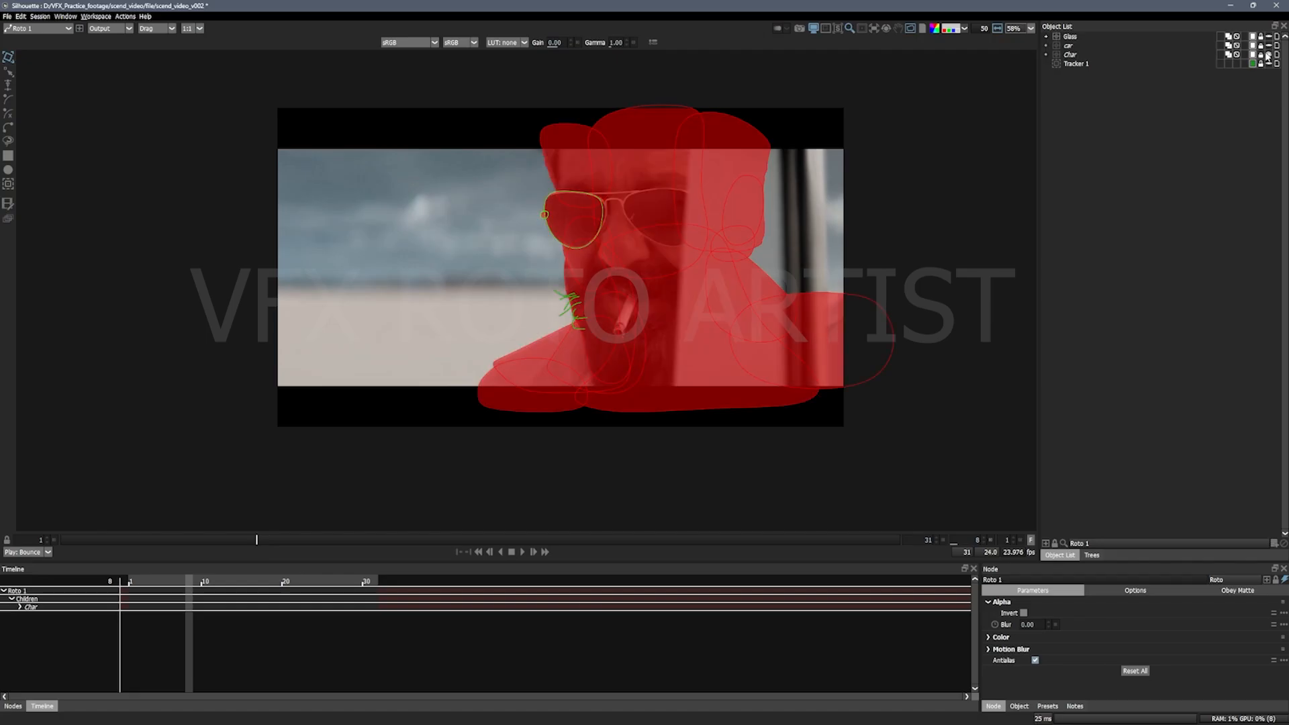
{"action": "left_click_drag", "start_coordinate": [776, 310], "coordinate": [759, 306]}
{"action": "key", "text": "1"}
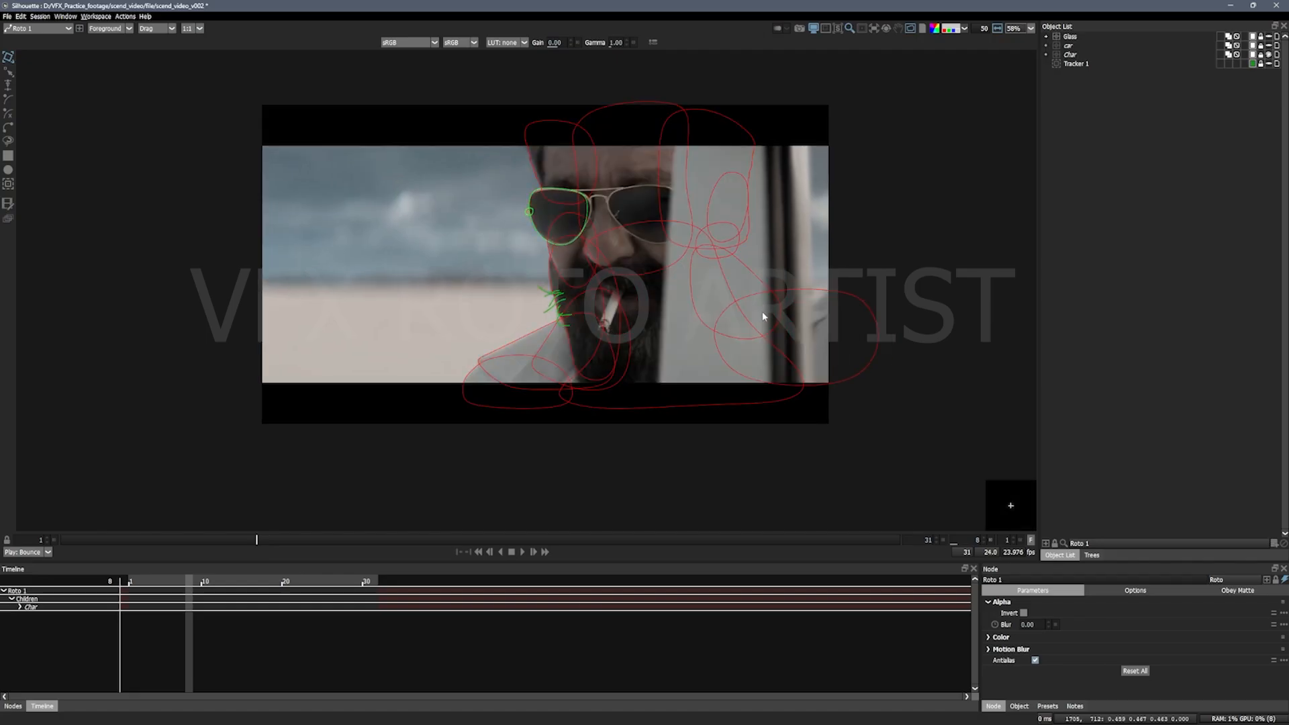
{"action": "key", "text": "3"}
{"action": "scroll", "coordinate": [753, 319], "scroll_direction": "down", "scroll_amount": 1}
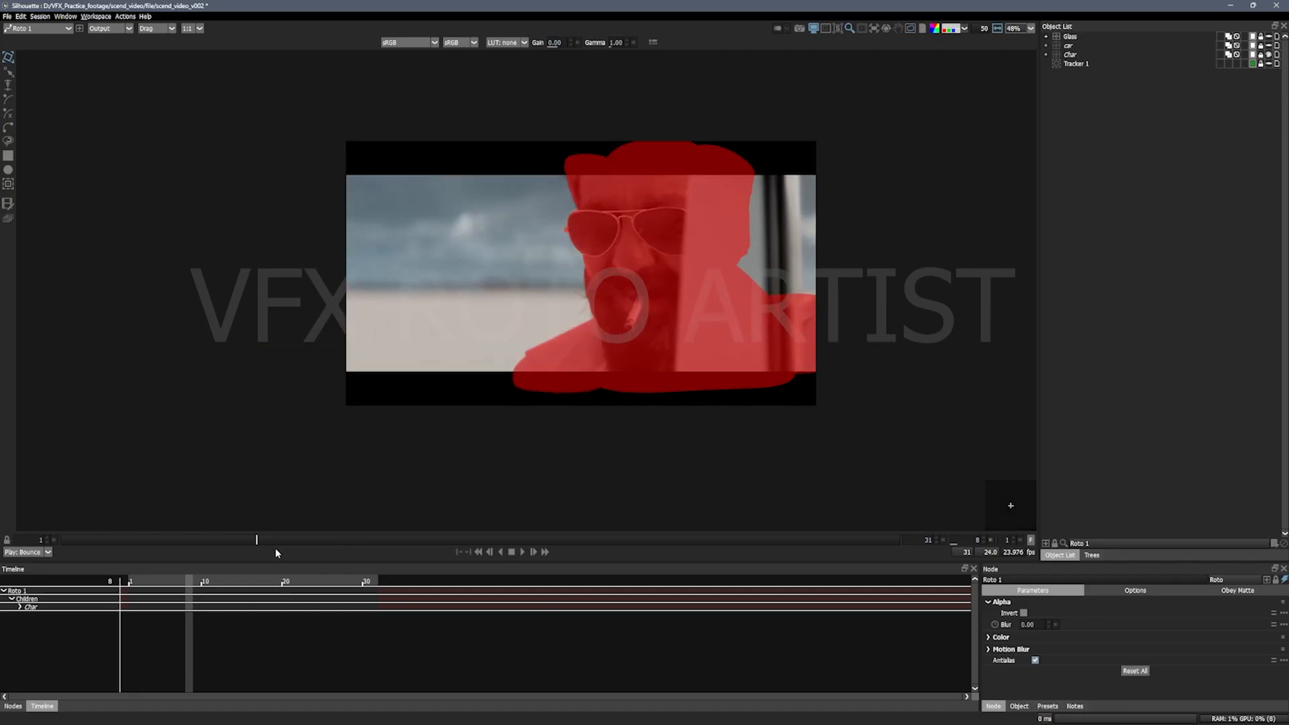
{"action": "left_click_drag", "start_coordinate": [257, 541], "coordinate": [844, 539]}
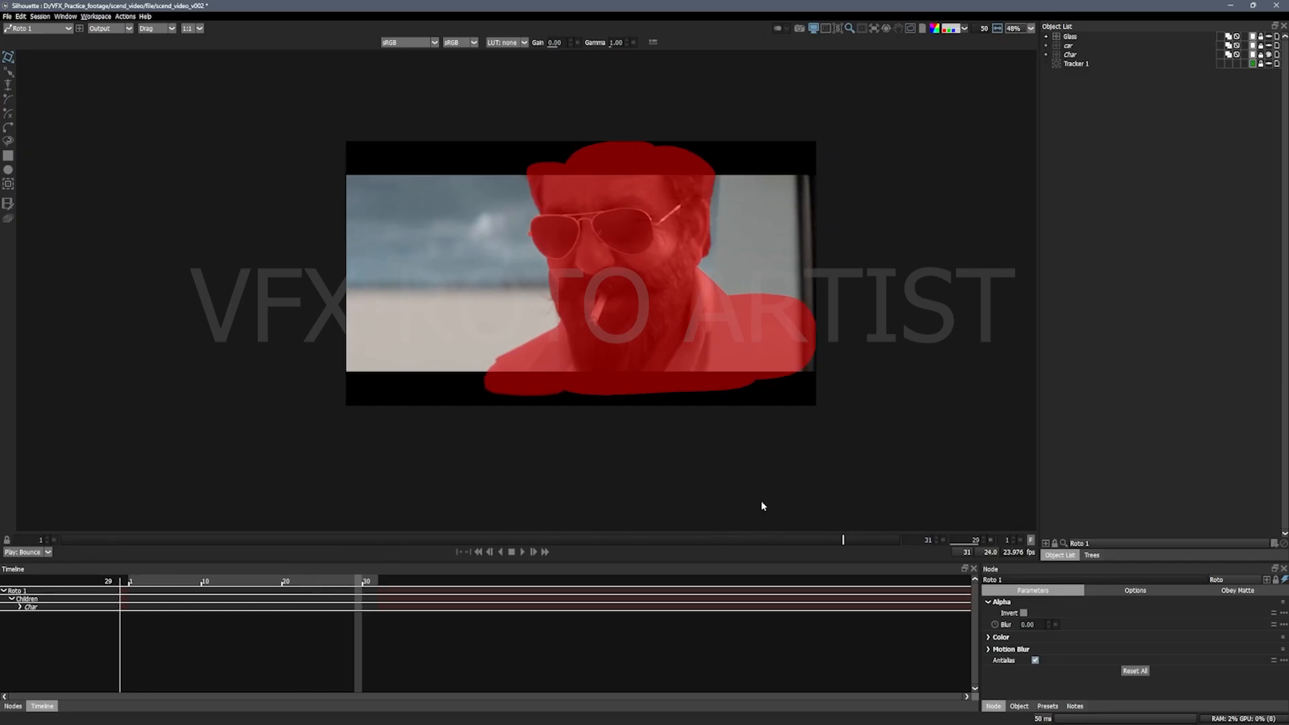
Step: Make the car and Glass layers visible again and return the viewer to the Foreground with the shape outlines shown
{"action": "left_click", "coordinate": [1268, 45]}
{"action": "left_click", "coordinate": [1268, 37]}
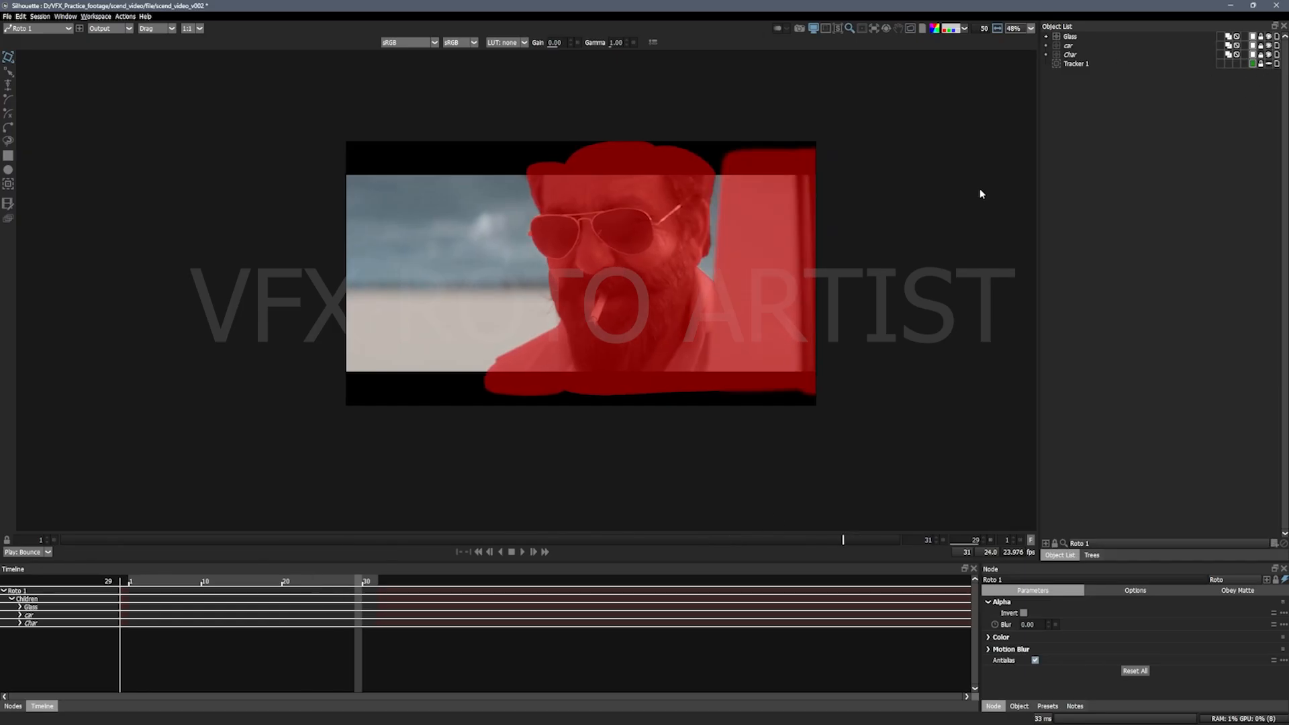
{"action": "key", "text": "1"}
{"action": "key", "text": "o"}
{"action": "scroll", "coordinate": [609, 243], "scroll_direction": "down", "scroll_amount": 1}
{"action": "mouse_move", "coordinate": [643, 303]}
{"action": "left_mouse_down"}
{"action": "mouse_move", "coordinate": [638, 336]}
{"action": "mouse_move", "coordinate": [651, 312]}
{"action": "left_mouse_up"}
{"action": "scroll", "coordinate": [655, 314], "scroll_direction": "up", "scroll_amount": 2}
{"action": "scroll", "coordinate": [657, 318], "scroll_direction": "up", "scroll_amount": 2}
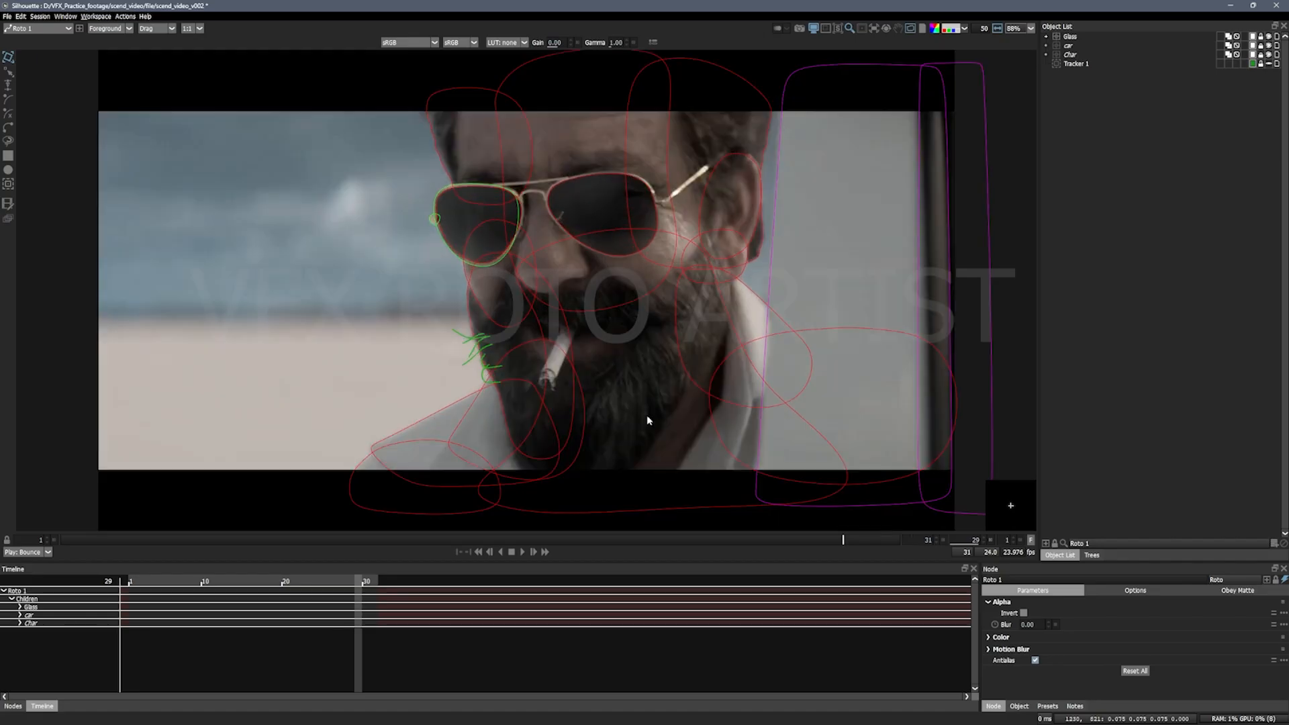
Step: Widen the object list area, show the node tree in it, and select the Roto 1 node
{"action": "left_click_drag", "start_coordinate": [1037, 372], "coordinate": [664, 375]}
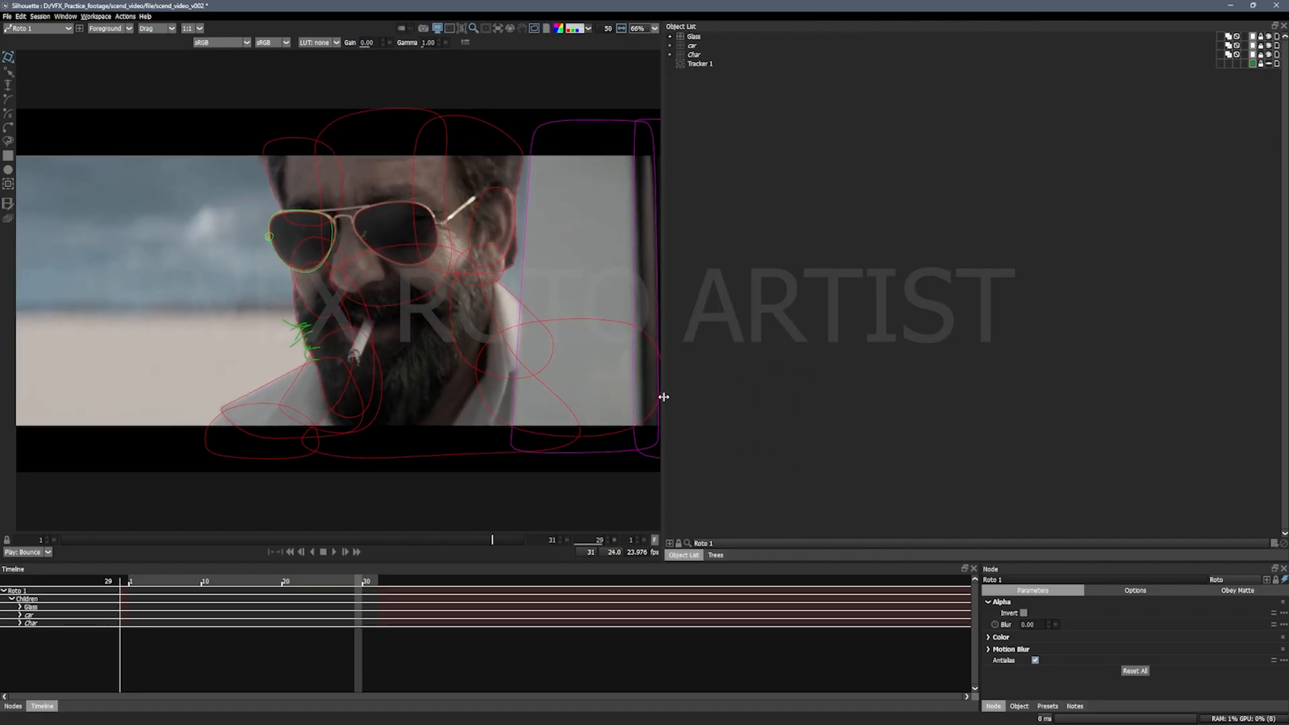
{"action": "left_click", "coordinate": [715, 554]}
{"action": "left_click_drag", "start_coordinate": [962, 454], "coordinate": [710, 113]}
{"action": "left_click", "coordinate": [684, 554]}
{"action": "left_click", "coordinate": [716, 555]}
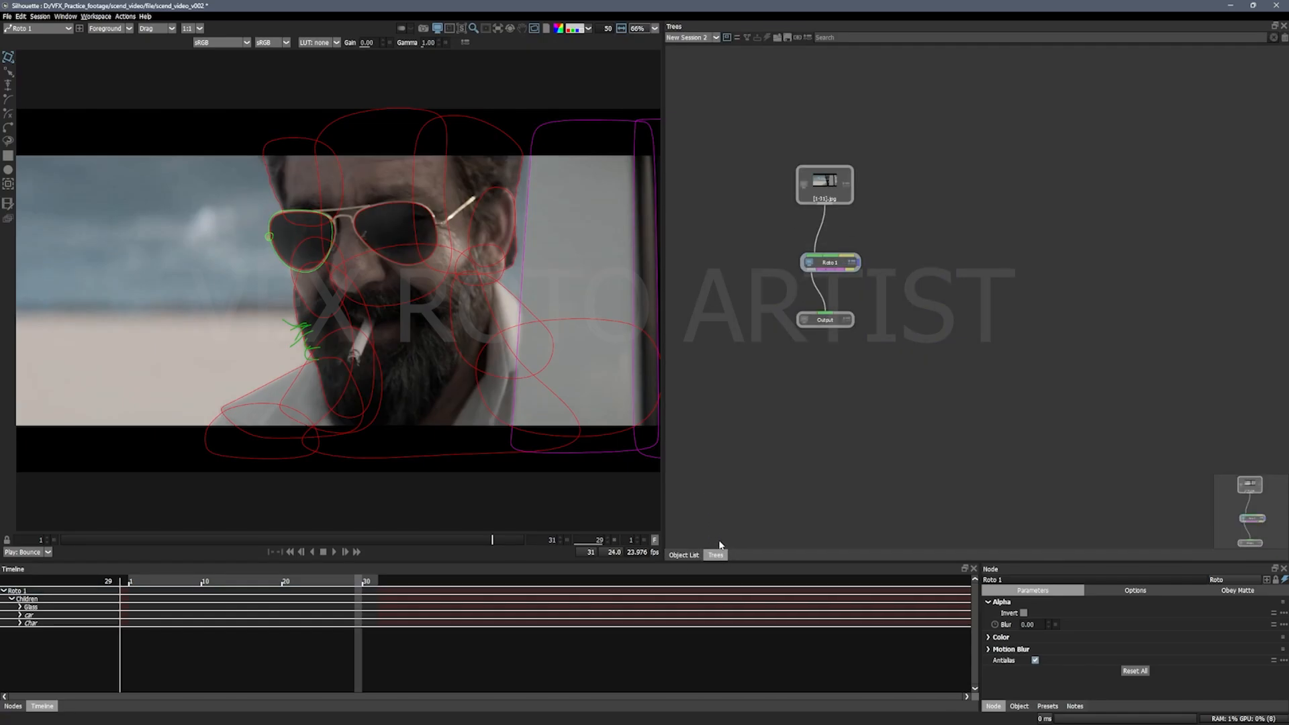
{"action": "left_click", "coordinate": [698, 557]}
{"action": "left_click", "coordinate": [715, 555]}
{"action": "left_click_drag", "start_coordinate": [967, 412], "coordinate": [759, 122]}
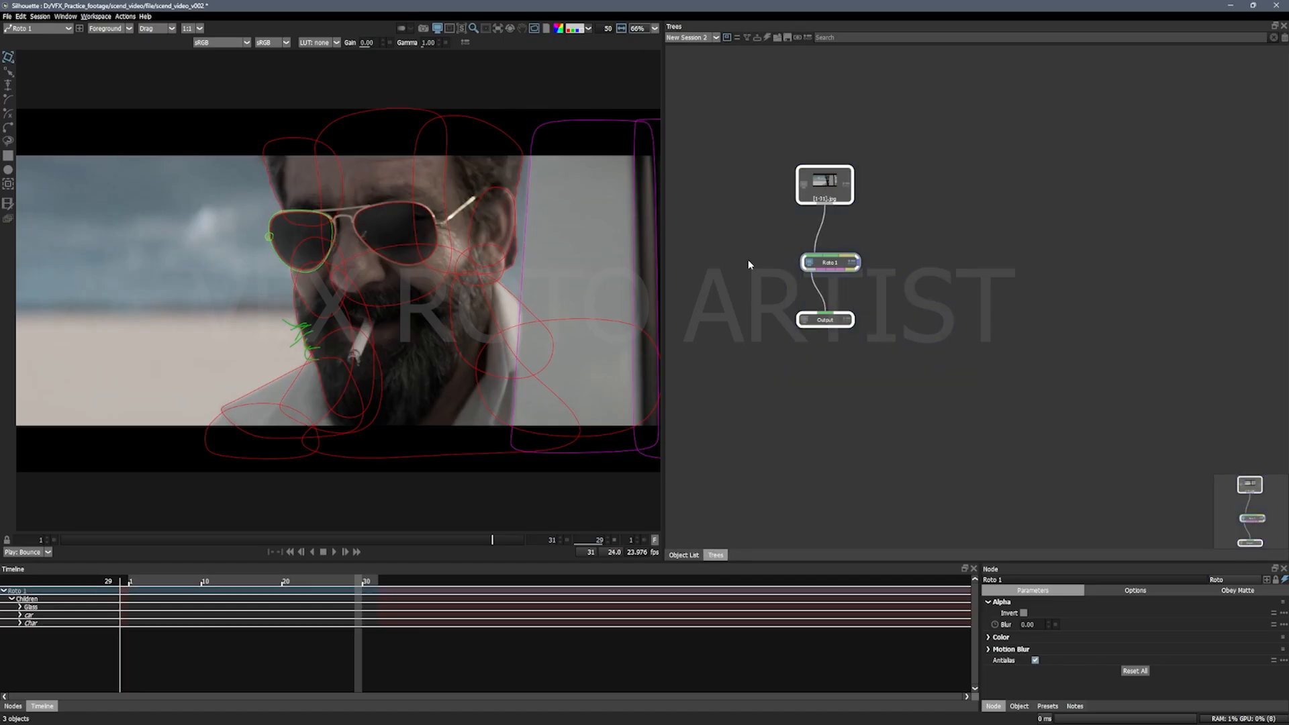
{"action": "left_click_drag", "start_coordinate": [745, 248], "coordinate": [812, 285]}
{"action": "left_click", "coordinate": [826, 265]}
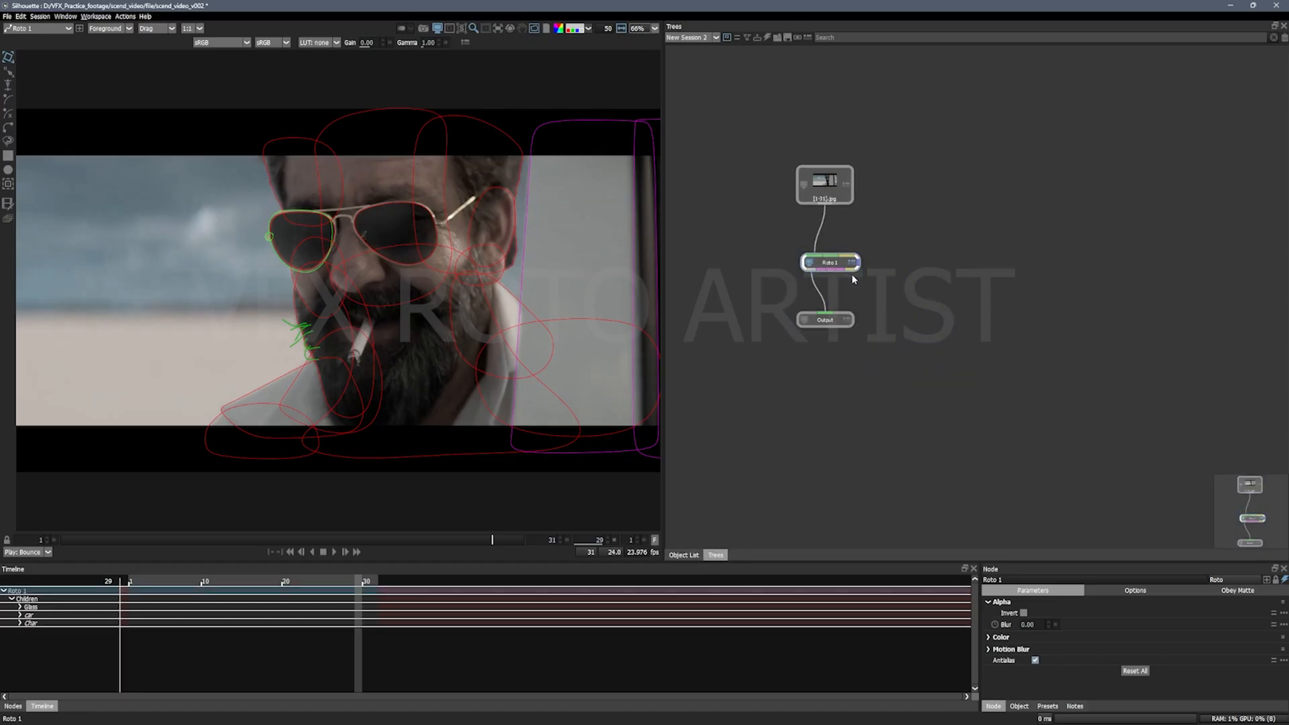
Step: Review the Char, car and Glass layers inside Roto 1 by selecting each in turn, then clear the selection
{"action": "left_click", "coordinate": [692, 552]}
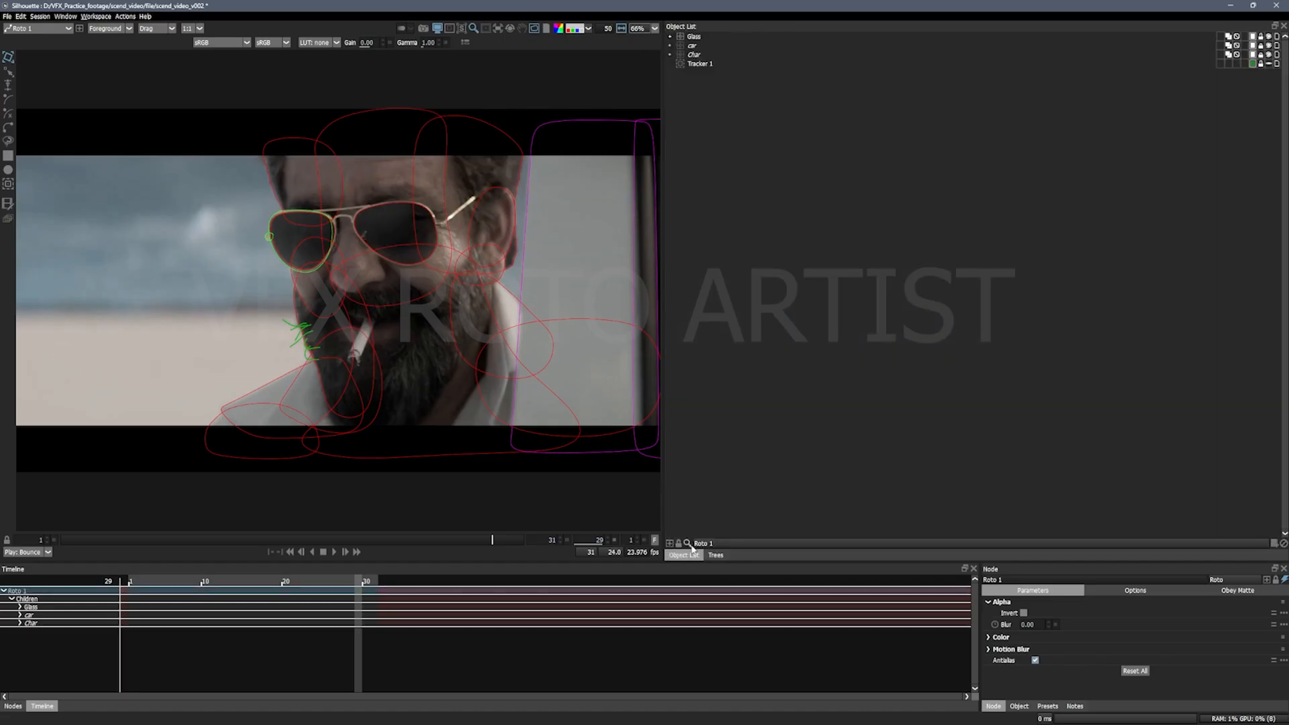
{"action": "left_click", "coordinate": [697, 55]}
{"action": "left_click", "coordinate": [696, 46]}
{"action": "left_click", "coordinate": [697, 37]}
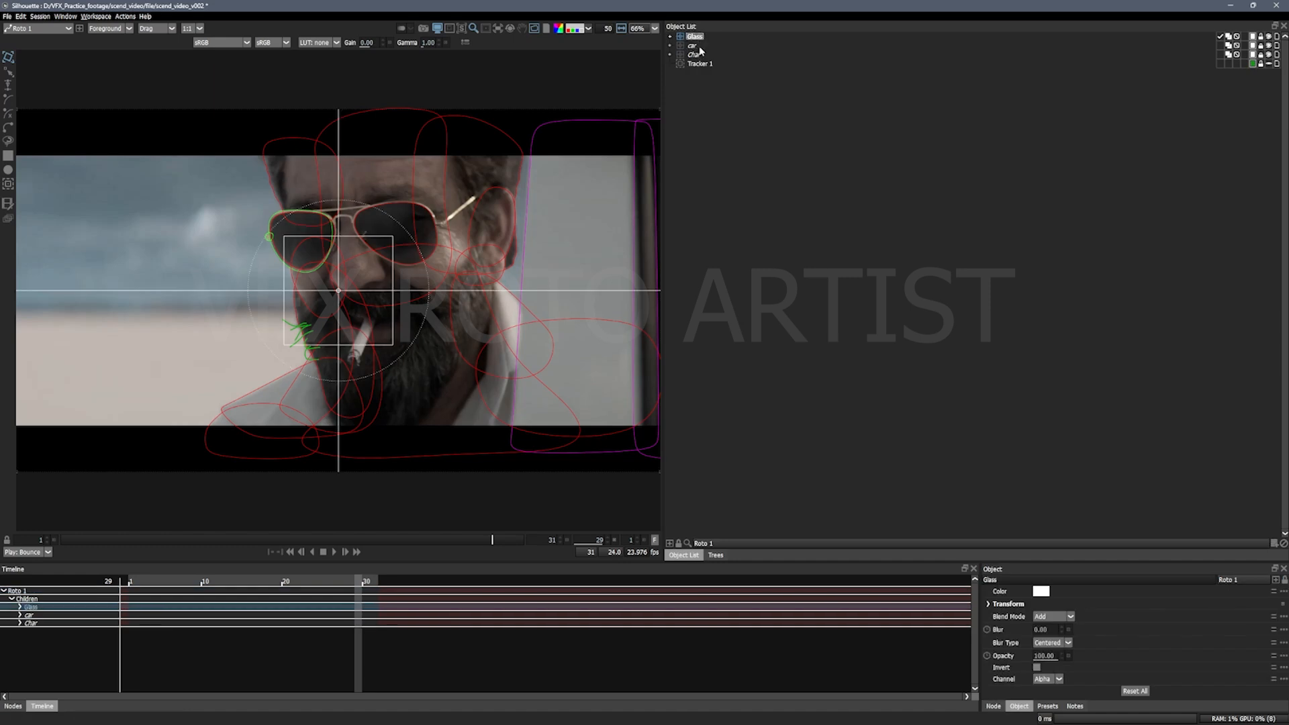
{"action": "left_click", "coordinate": [754, 203]}
Step: Duplicate the Roto 1 and Output node pair twice in the node tree and place the copies in a row beside it
{"action": "left_click", "coordinate": [716, 556]}
{"action": "left_click_drag", "start_coordinate": [950, 369], "coordinate": [753, 205]}
{"action": "left_click_drag", "start_coordinate": [872, 301], "coordinate": [845, 325]}
{"action": "key", "text": "ctrl+v"}
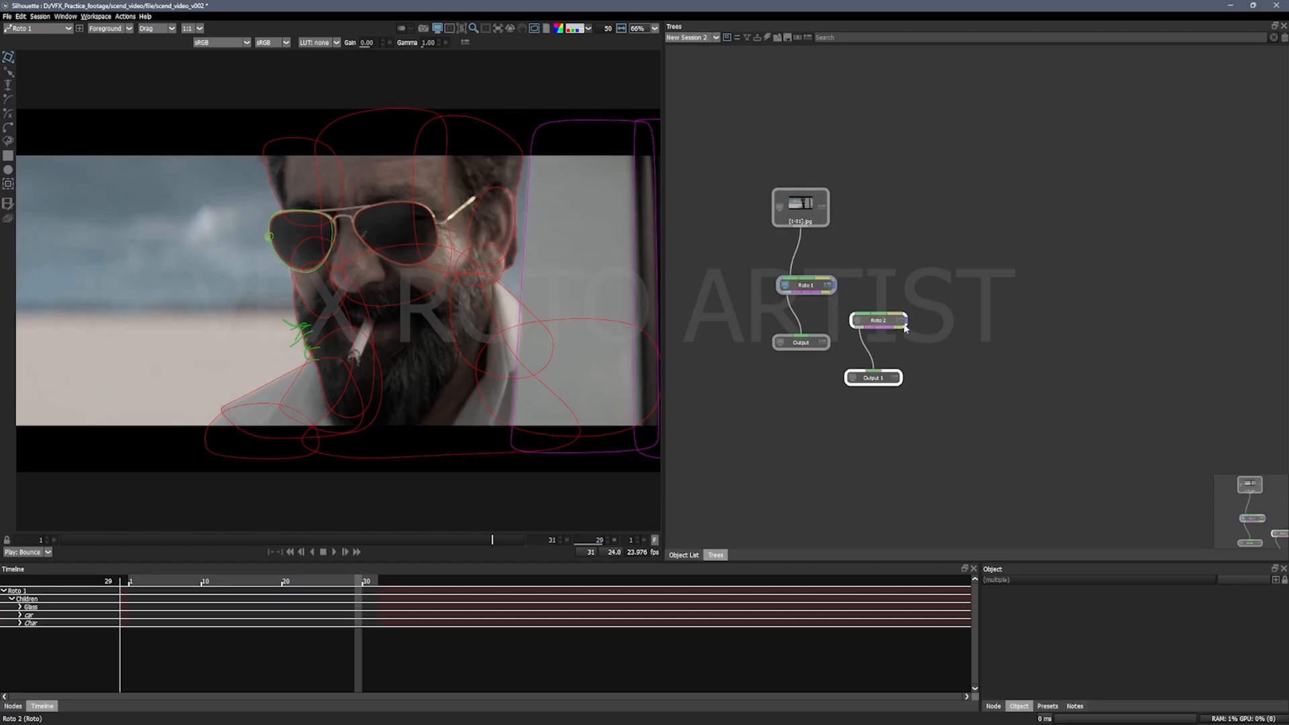
{"action": "left_click_drag", "start_coordinate": [890, 332], "coordinate": [894, 299]}
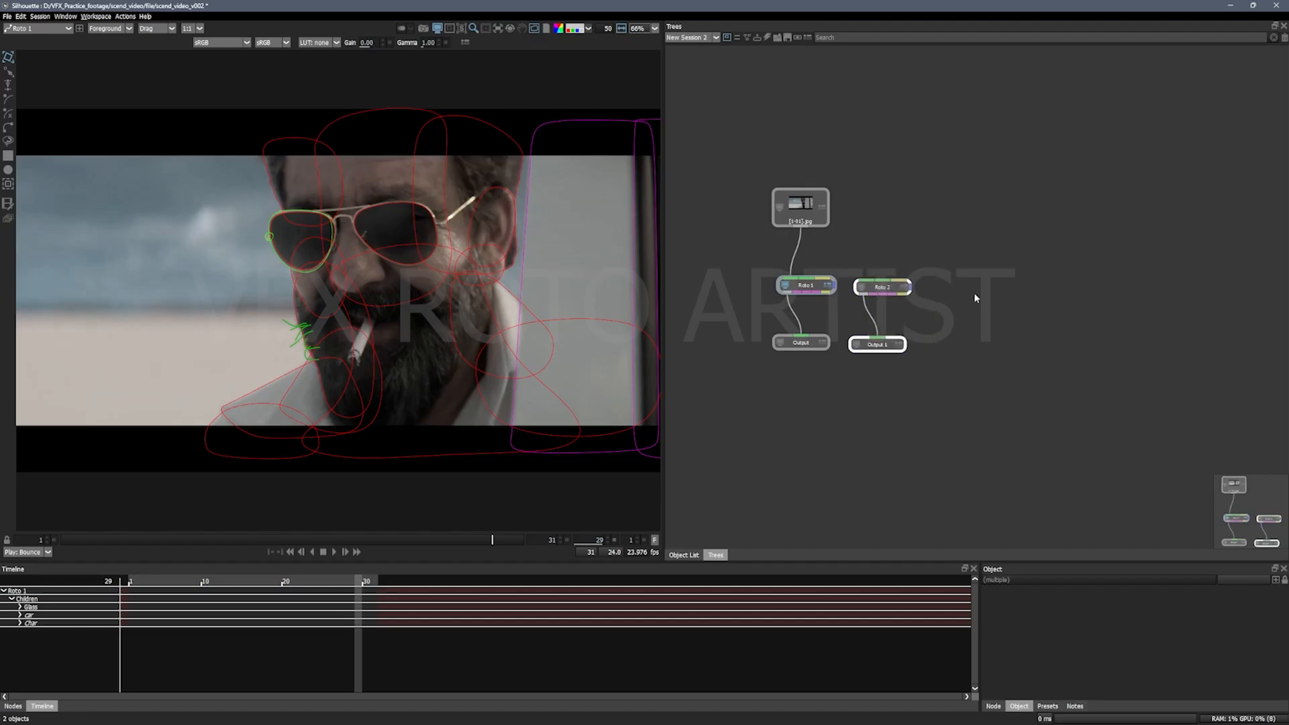
{"action": "key", "text": "ctrl+v"}
{"action": "left_click_drag", "start_coordinate": [979, 297], "coordinate": [977, 291]}
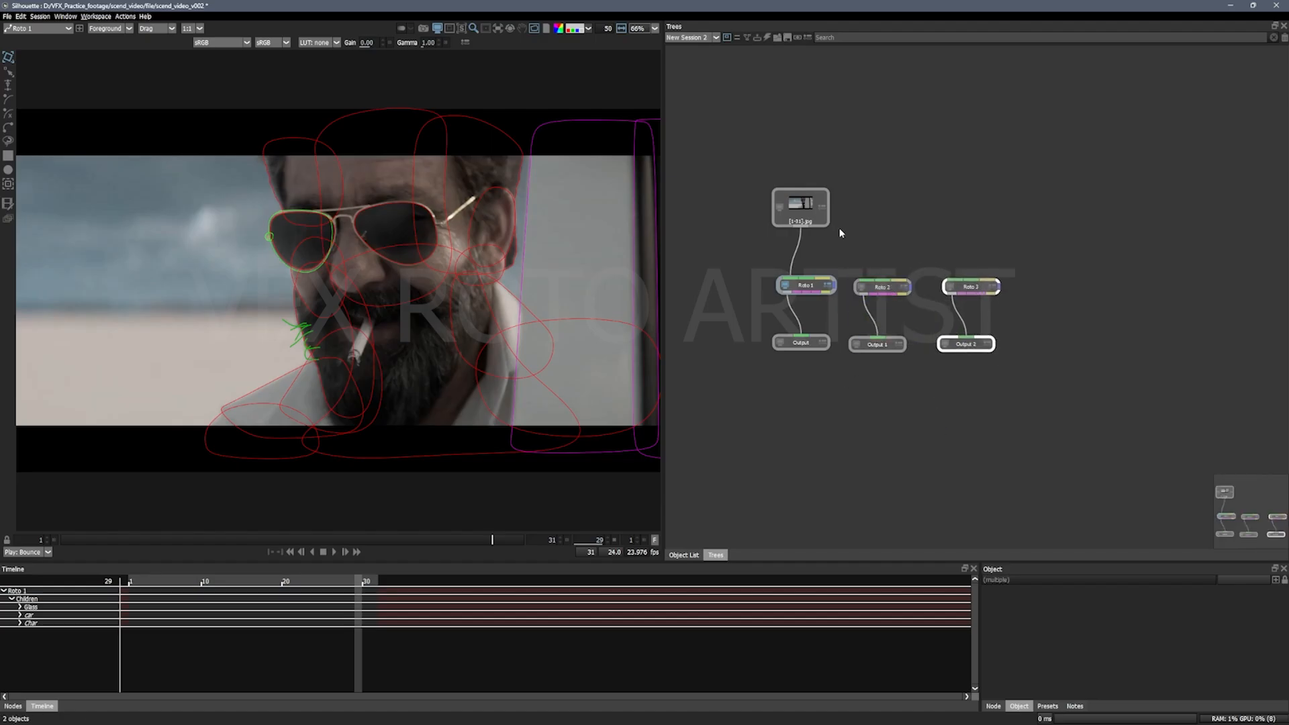
Step: Move the source image node above the roto nodes and connect its output to Roto 2 and Roto 3
{"action": "left_click_drag", "start_coordinate": [798, 225], "coordinate": [850, 187]}
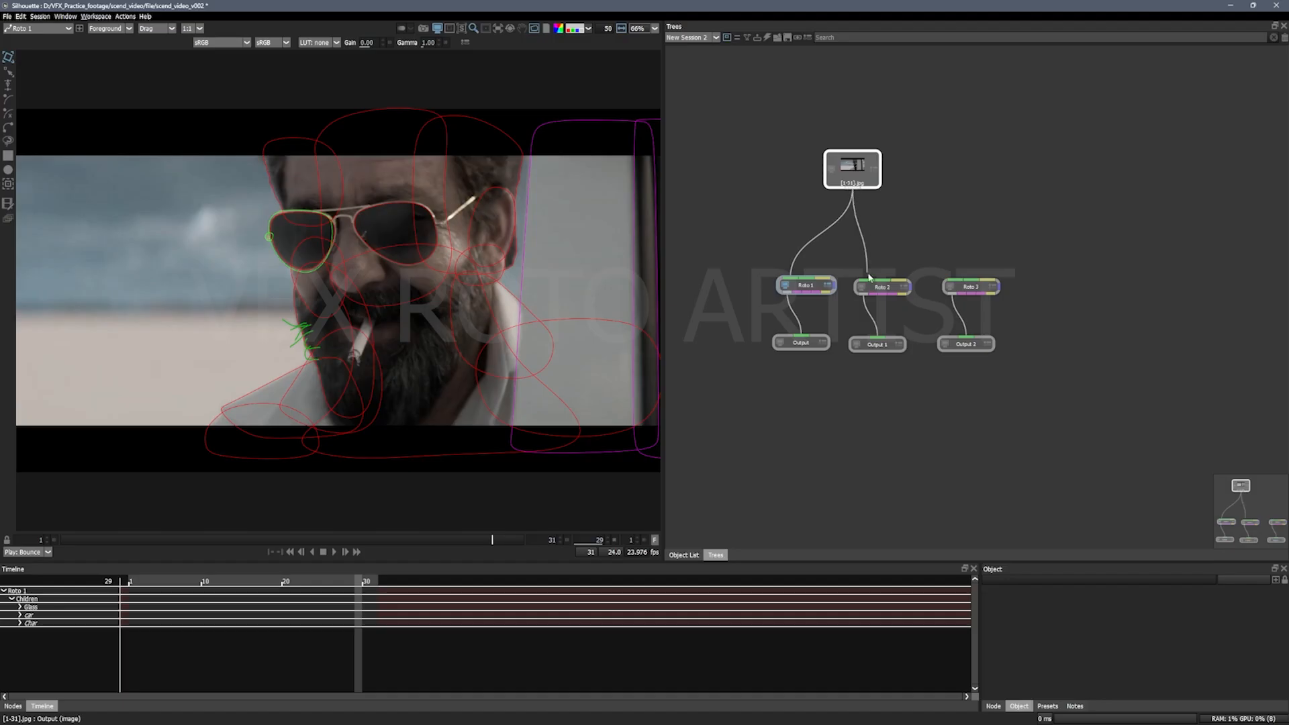
{"action": "left_click_drag", "start_coordinate": [869, 276], "coordinate": [867, 279]}
{"action": "left_click_drag", "start_coordinate": [888, 213], "coordinate": [954, 279]}
{"action": "left_click_drag", "start_coordinate": [853, 166], "coordinate": [874, 151]}
Step: Tidy the node tree by shifting the Roto 1 and Output pair outward and nudging Output 1
{"action": "left_click_drag", "start_coordinate": [716, 237], "coordinate": [851, 392]}
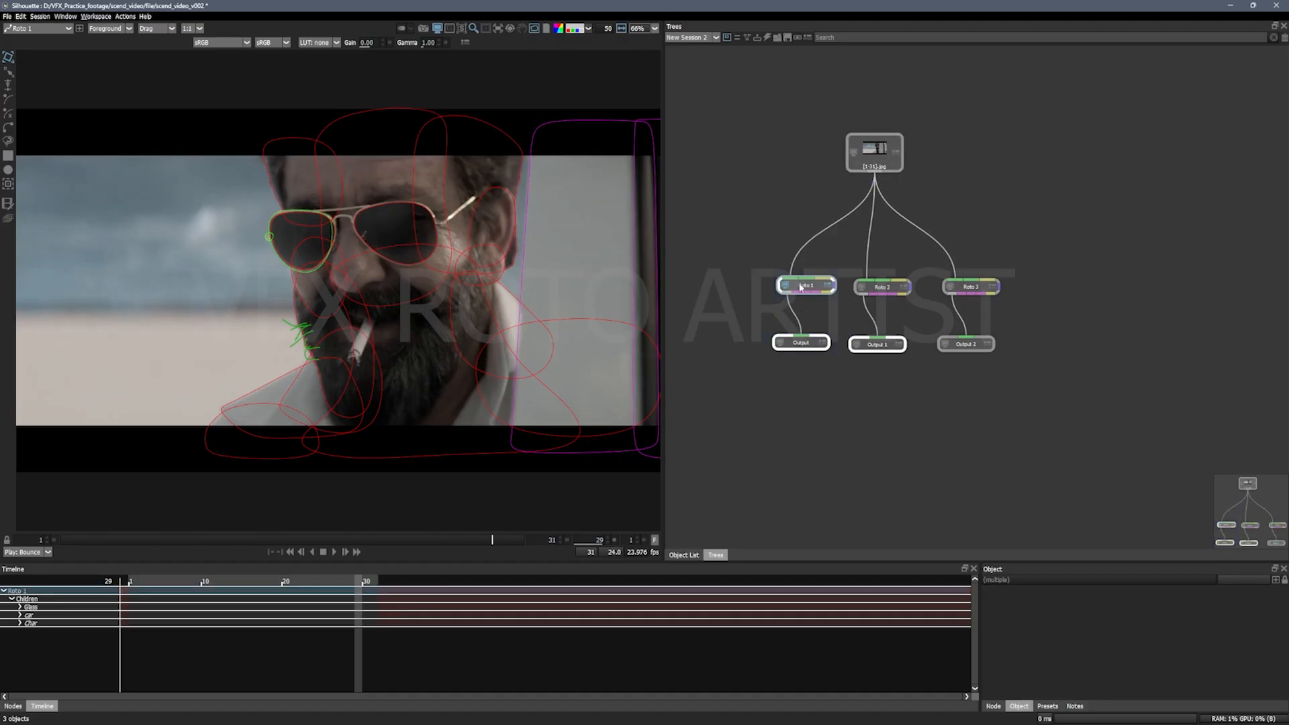
{"action": "left_click_drag", "start_coordinate": [808, 288], "coordinate": [798, 289]}
{"action": "left_click_drag", "start_coordinate": [884, 344], "coordinate": [900, 348]}
{"action": "left_click_drag", "start_coordinate": [1079, 413], "coordinate": [939, 270]}
{"action": "left_click", "coordinate": [834, 429]}
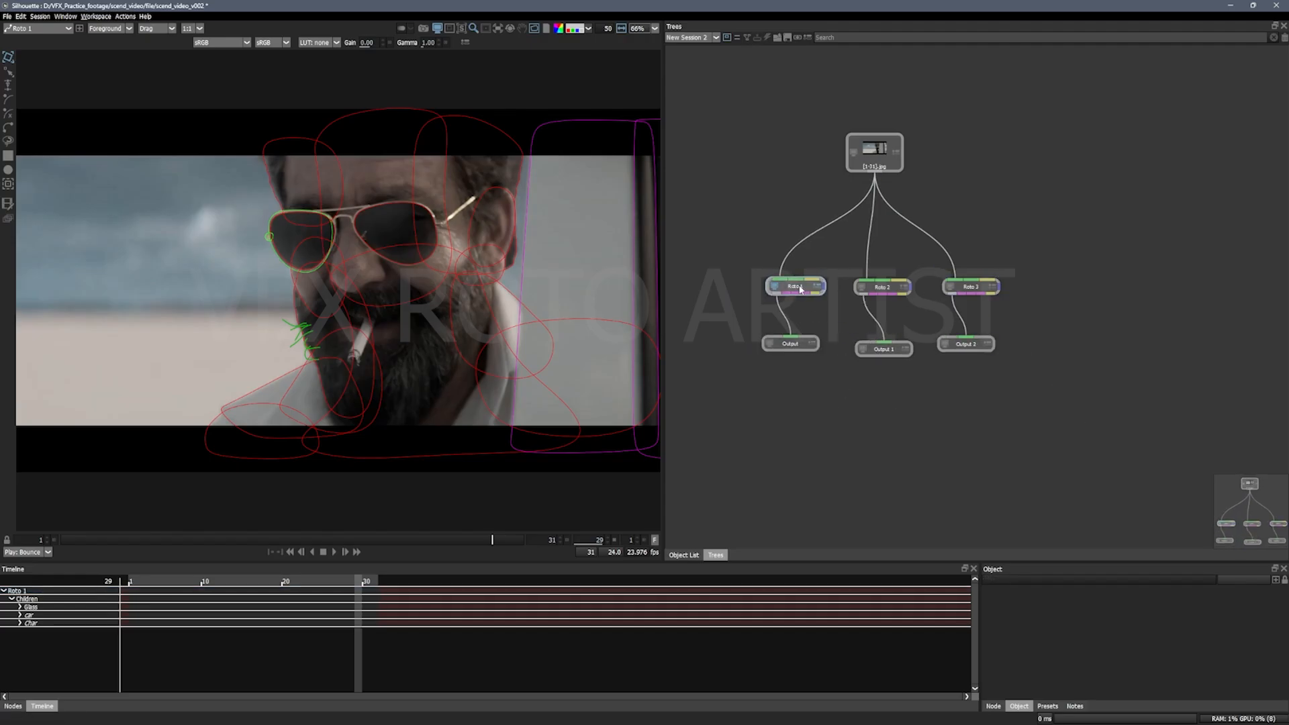
Step: In the Roto 1 node, hide the Char and car layers so only the Glass layer remains visible
{"action": "left_click", "coordinate": [795, 286]}
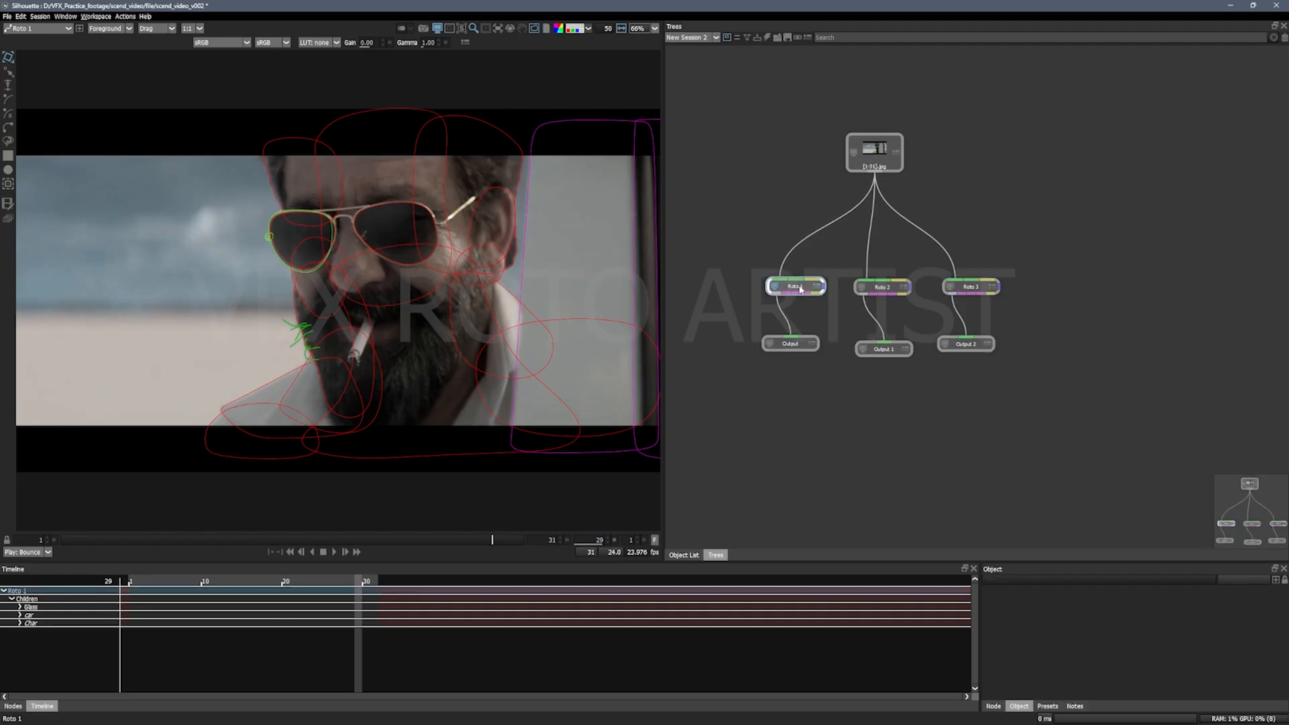
{"action": "left_click", "coordinate": [682, 555]}
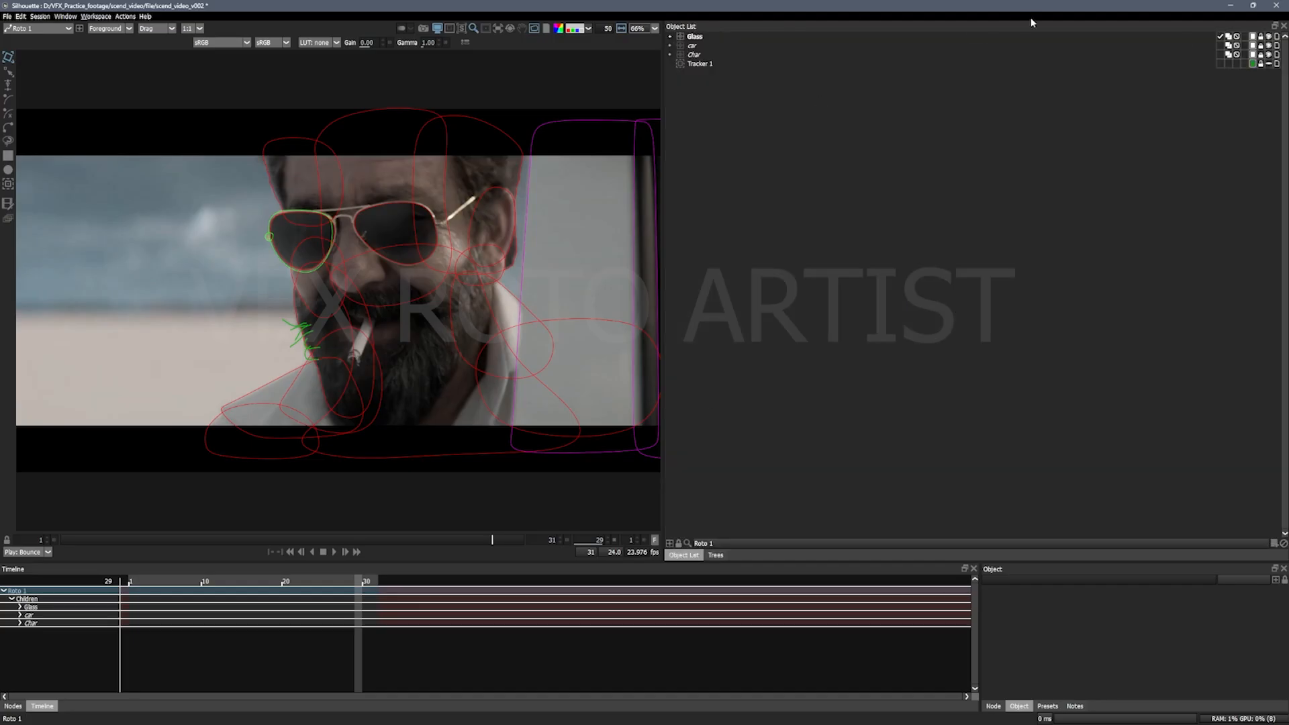
{"action": "left_click", "coordinate": [1268, 55]}
{"action": "left_click", "coordinate": [1268, 45]}
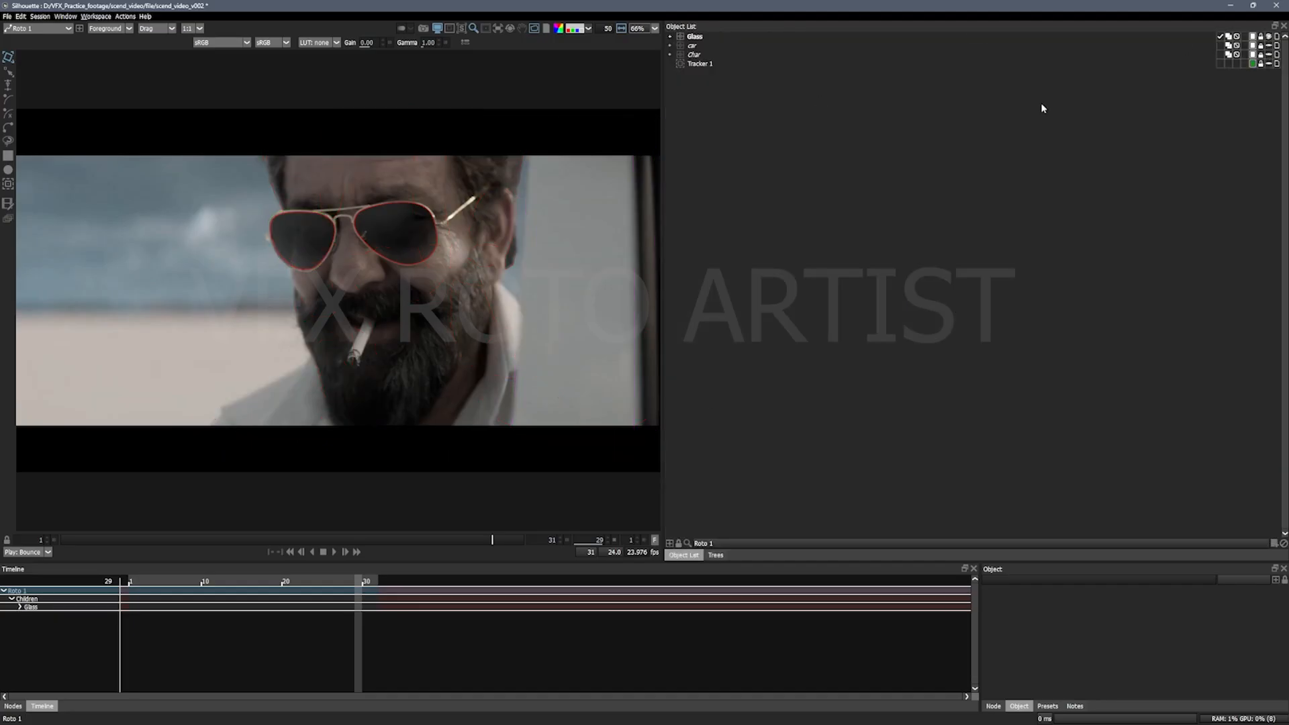
{"action": "left_click_drag", "start_coordinate": [286, 357], "coordinate": [301, 363]}
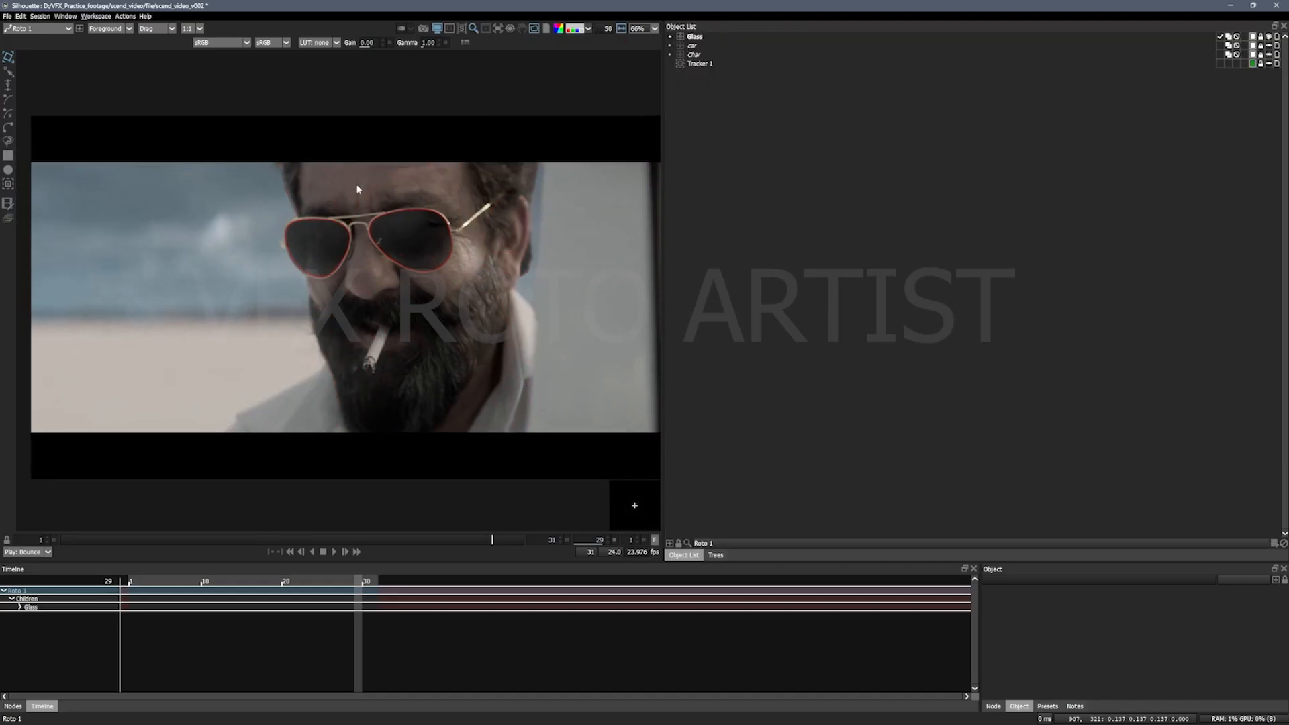
{"action": "left_click", "coordinate": [698, 38]}
{"action": "left_click", "coordinate": [810, 268]}
Step: In the Roto 2 node, hide the Char and Glass layers so only the car layer remains visible
{"action": "left_click", "coordinate": [715, 555]}
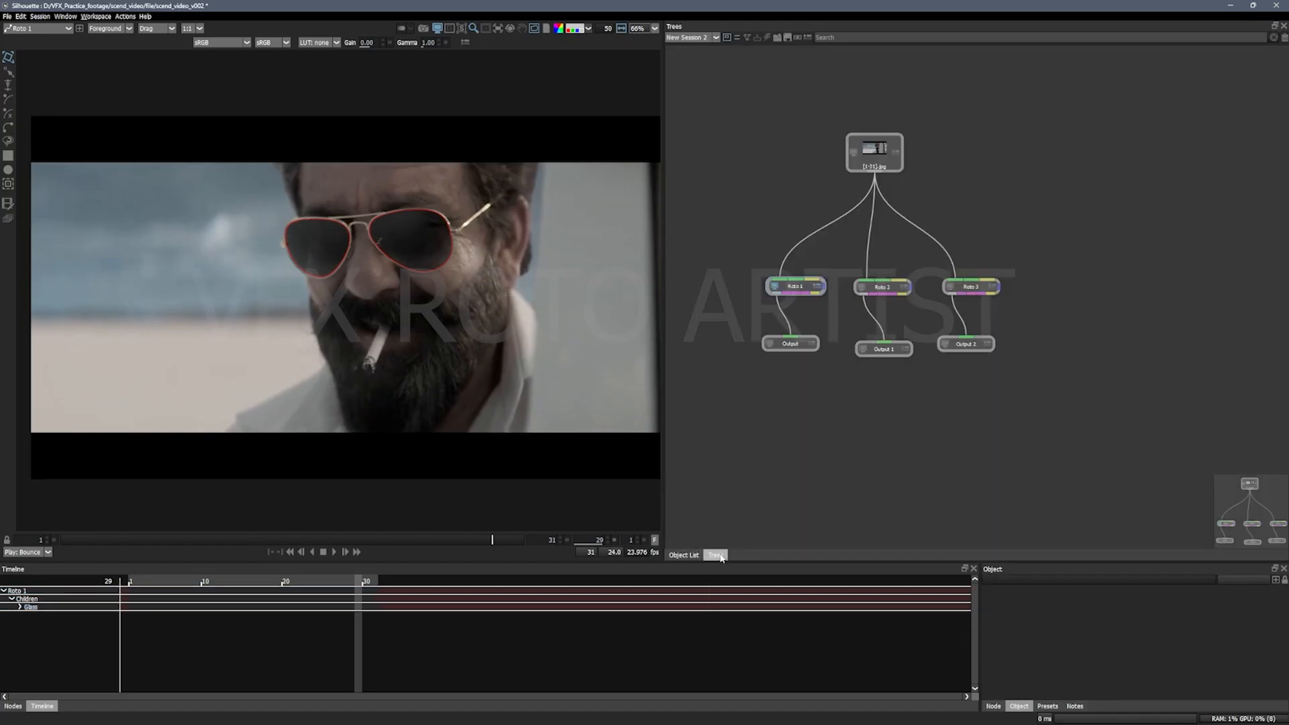
{"action": "double_click", "coordinate": [876, 289]}
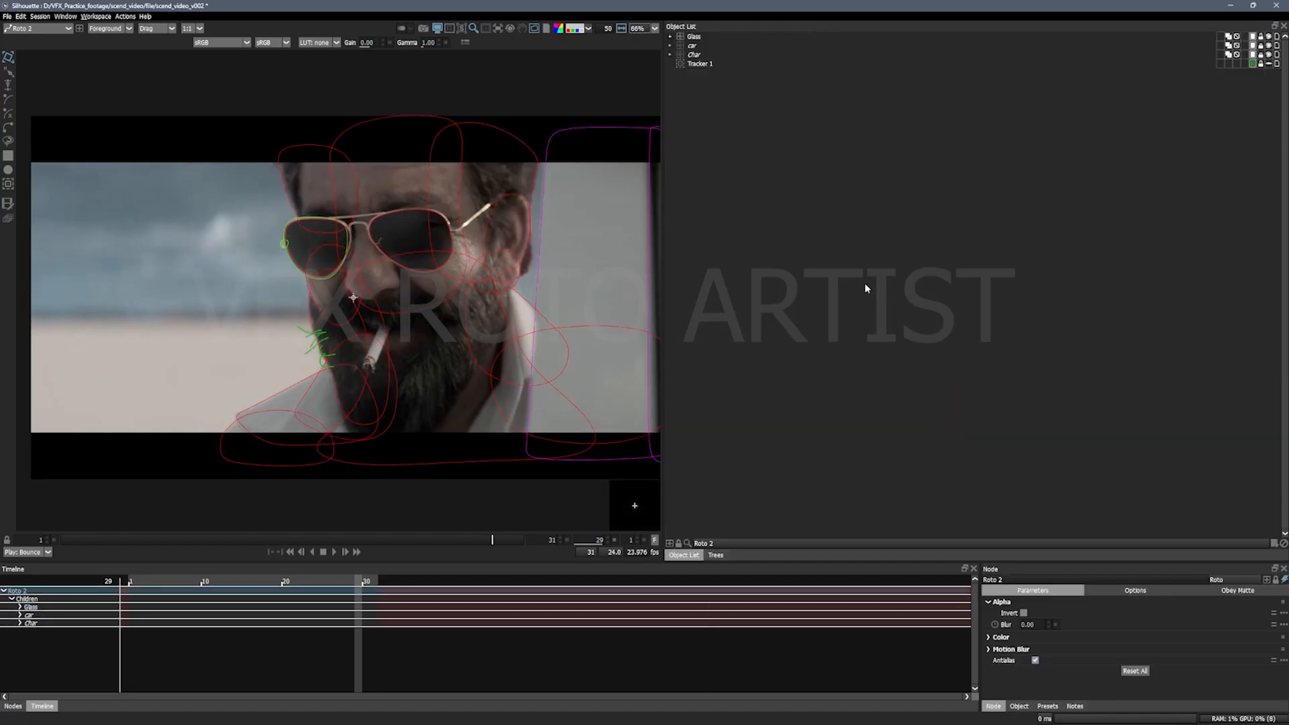
{"action": "left_click", "coordinate": [1269, 55]}
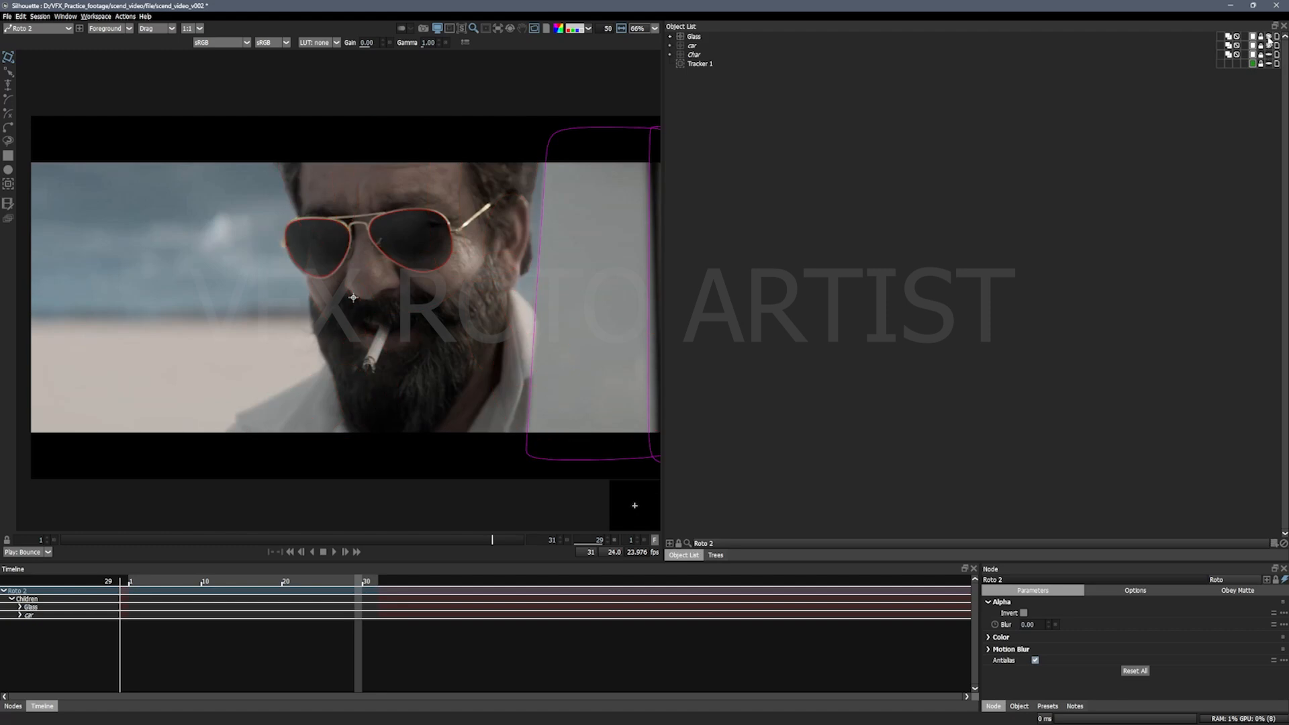
{"action": "left_click", "coordinate": [1269, 36]}
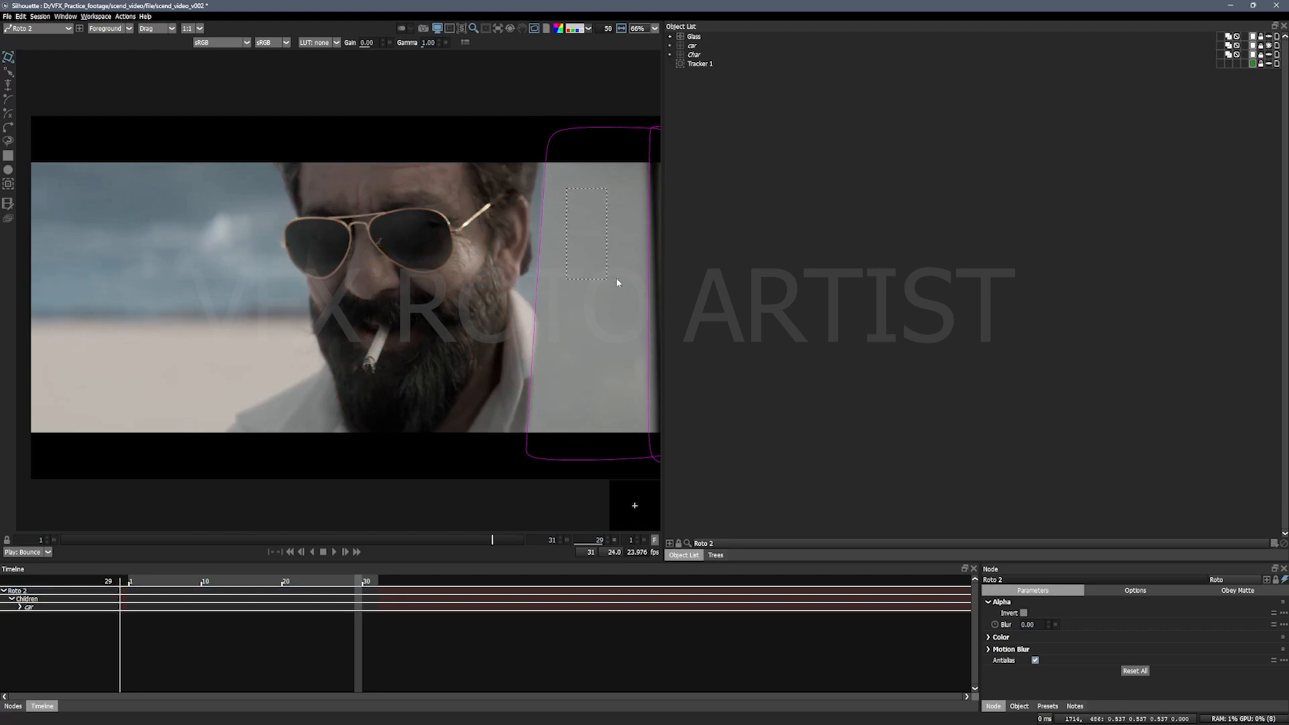
Step: In the Roto 3 node, hide the Glass and car layers so only the Char layer remains visible
{"action": "left_click", "coordinate": [715, 554]}
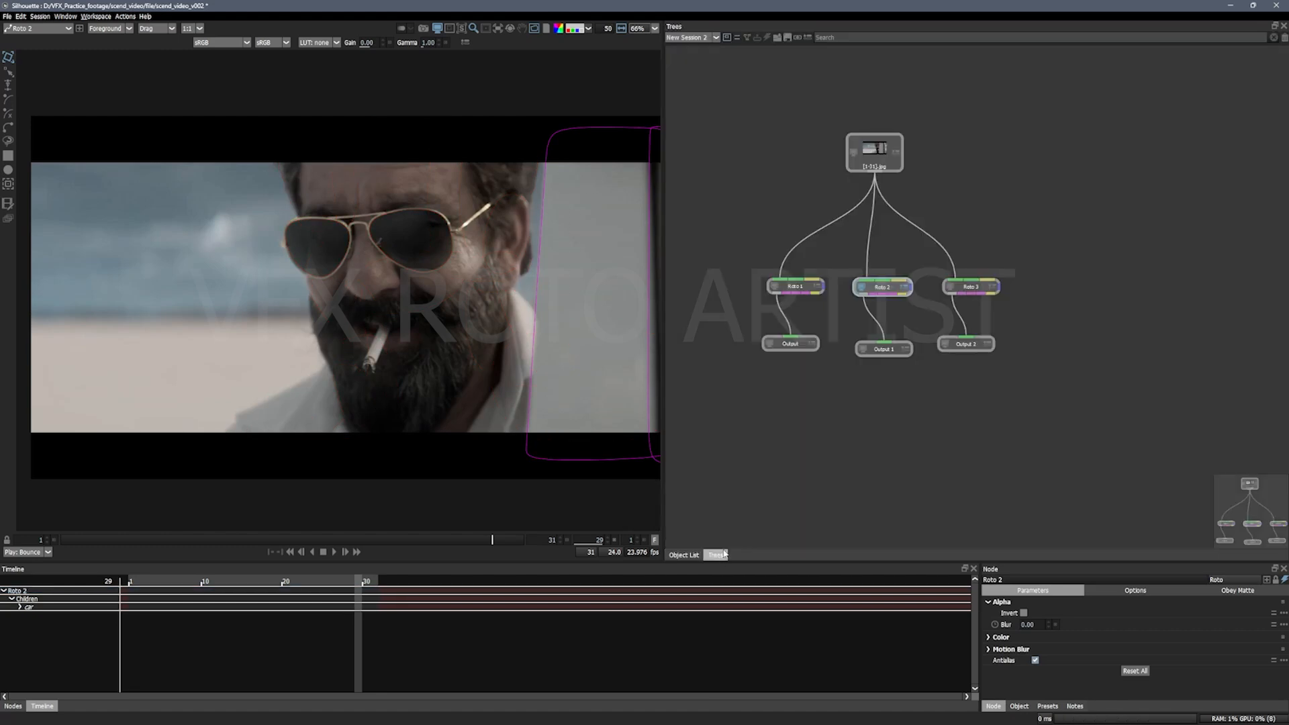
{"action": "double_click", "coordinate": [964, 288]}
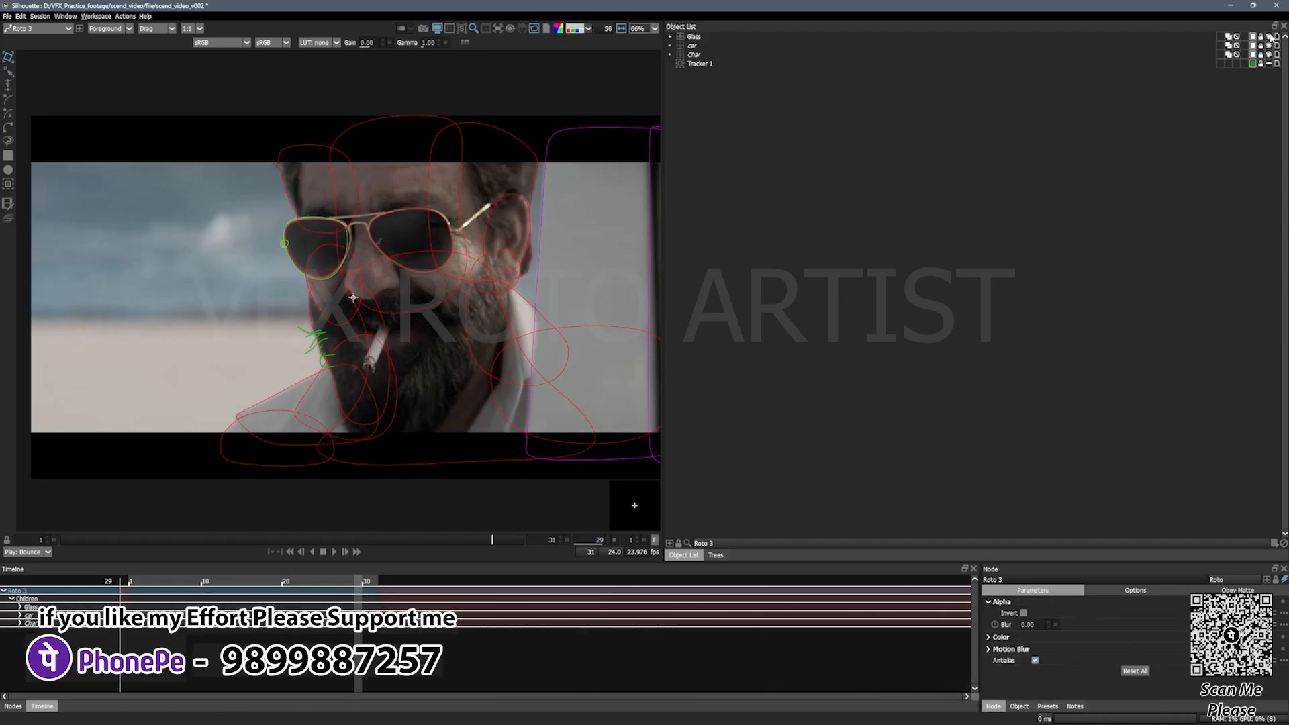
{"action": "left_click", "coordinate": [1269, 45]}
{"action": "left_click_drag", "start_coordinate": [274, 196], "coordinate": [211, 139]}
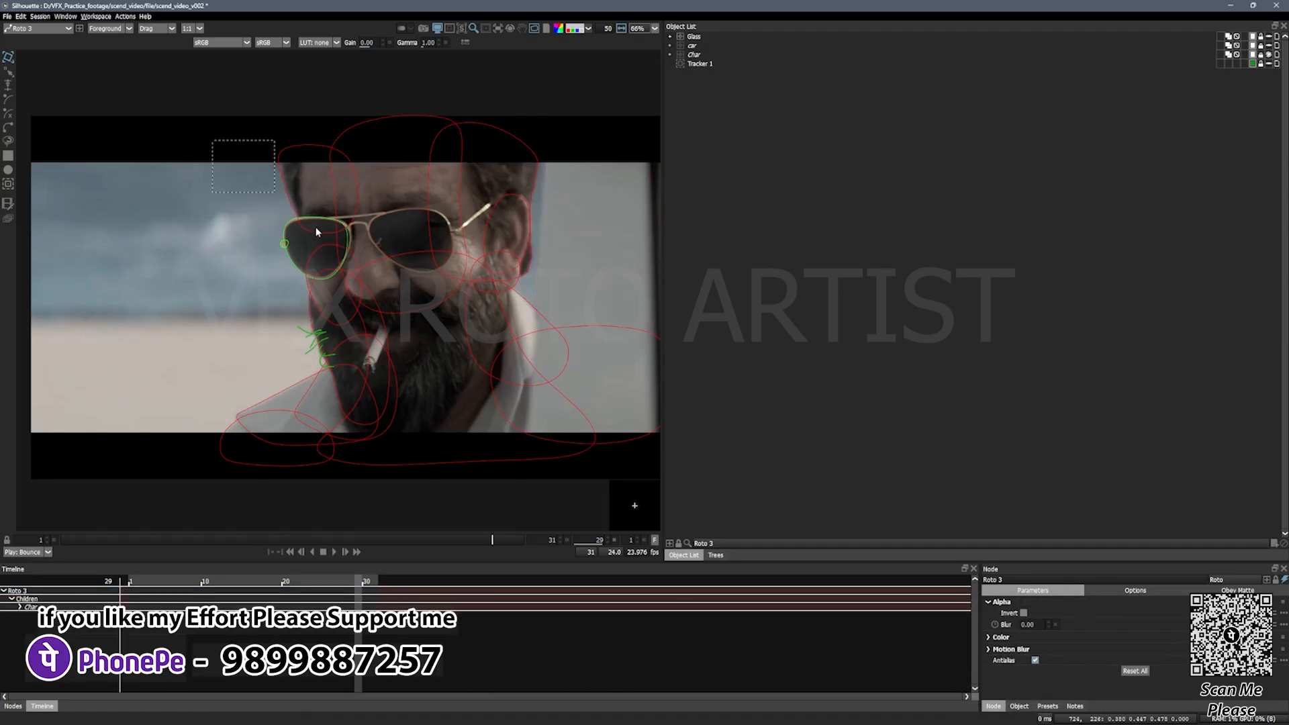
Step: Review Roto 1, Roto 2 and Roto 3 in turn to check which layer each node shows
{"action": "left_click", "coordinate": [715, 554]}
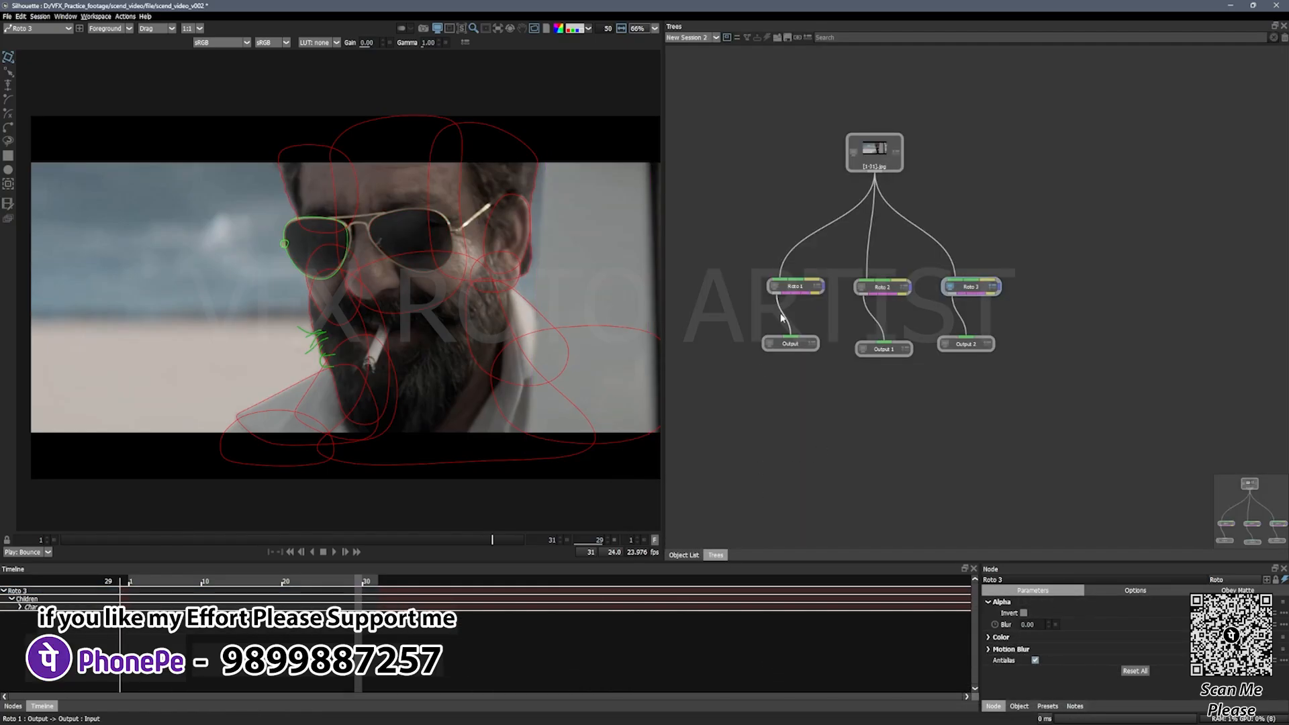
{"action": "double_click", "coordinate": [798, 289]}
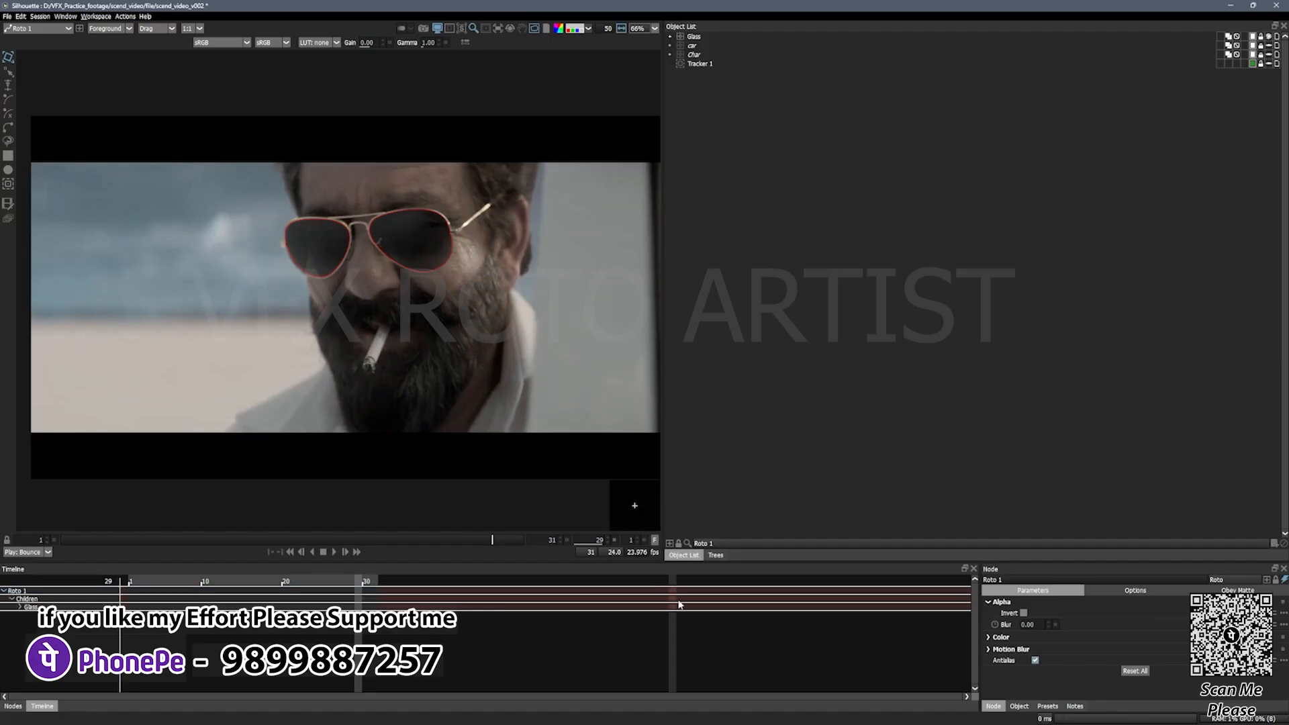
{"action": "left_click", "coordinate": [716, 554]}
{"action": "double_click", "coordinate": [897, 296]}
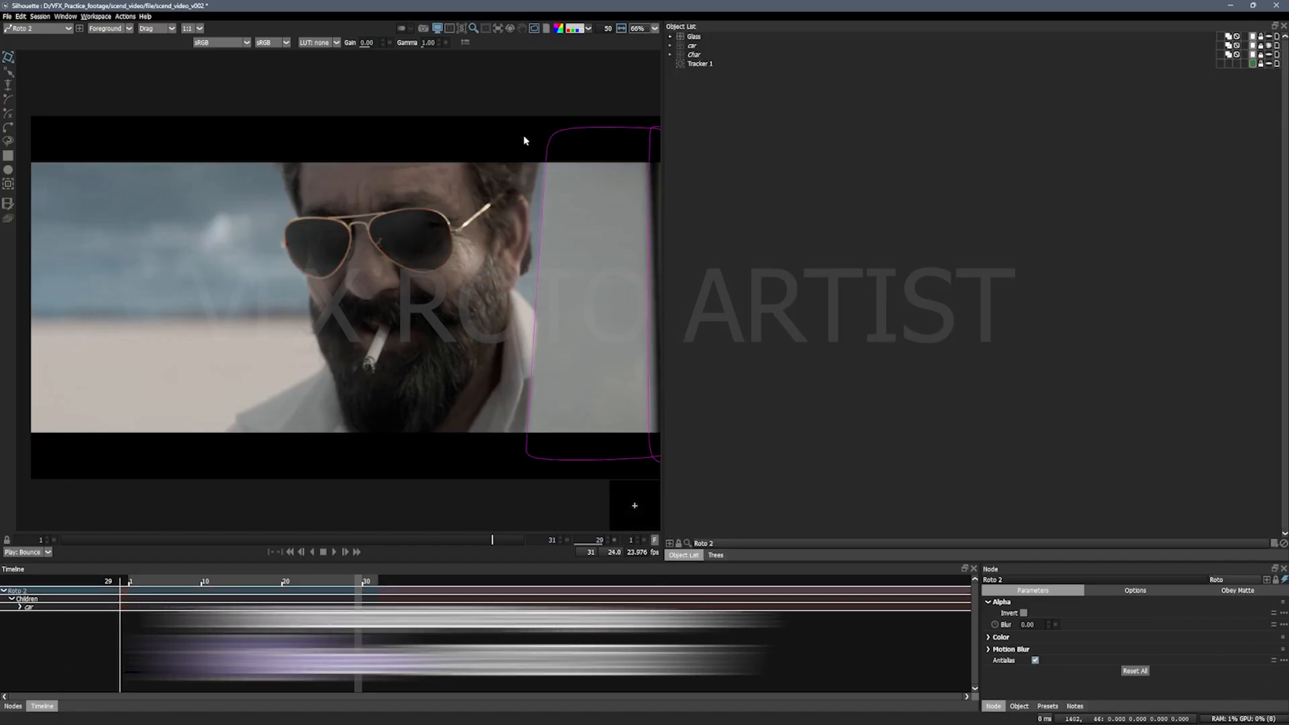
{"action": "left_click", "coordinate": [716, 555]}
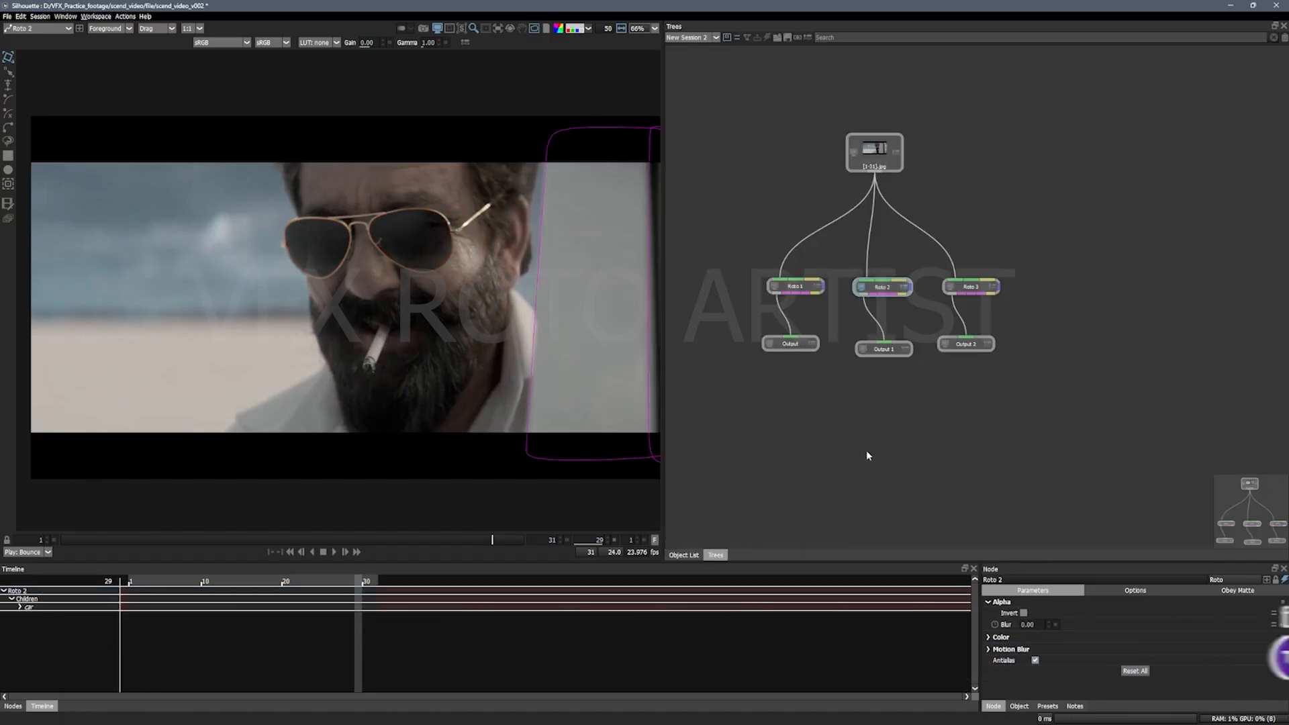
{"action": "double_click", "coordinate": [971, 288]}
{"action": "left_click", "coordinate": [715, 554]}
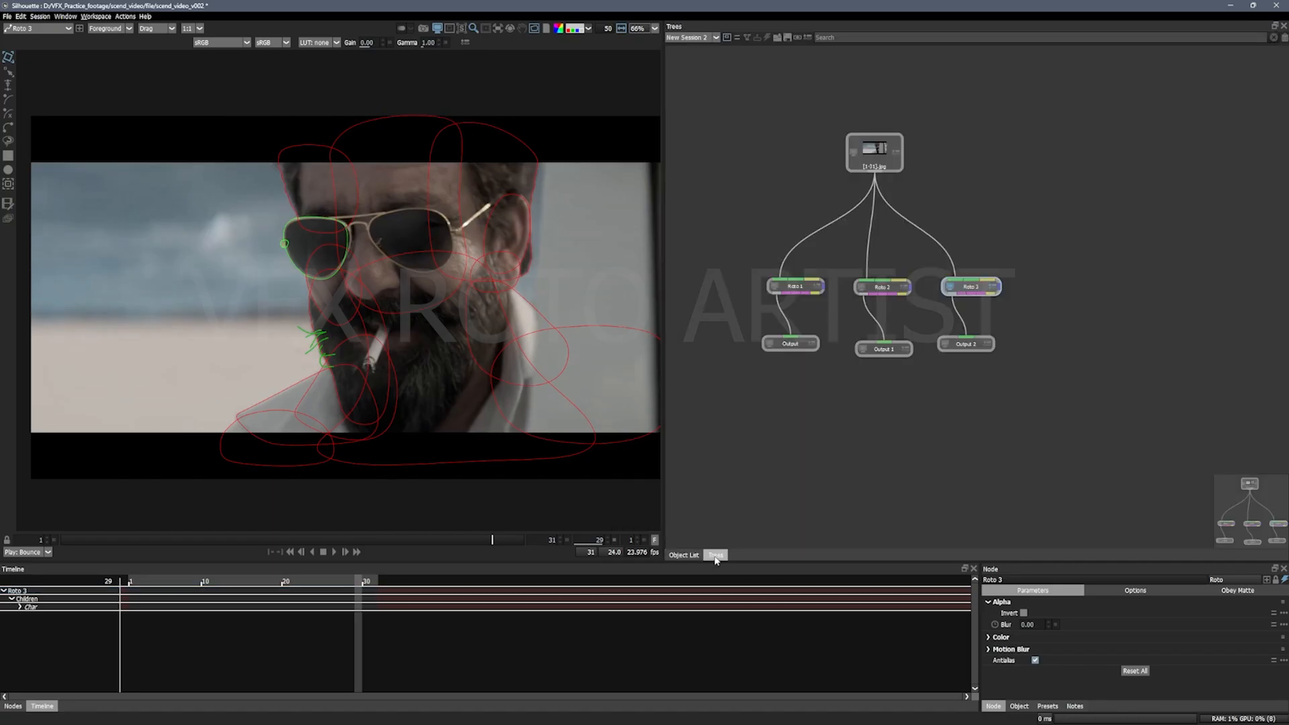
Step: Set the Output node connected to Roto 1 to the JPEG format with the Alpha channel
{"action": "left_click", "coordinate": [791, 350]}
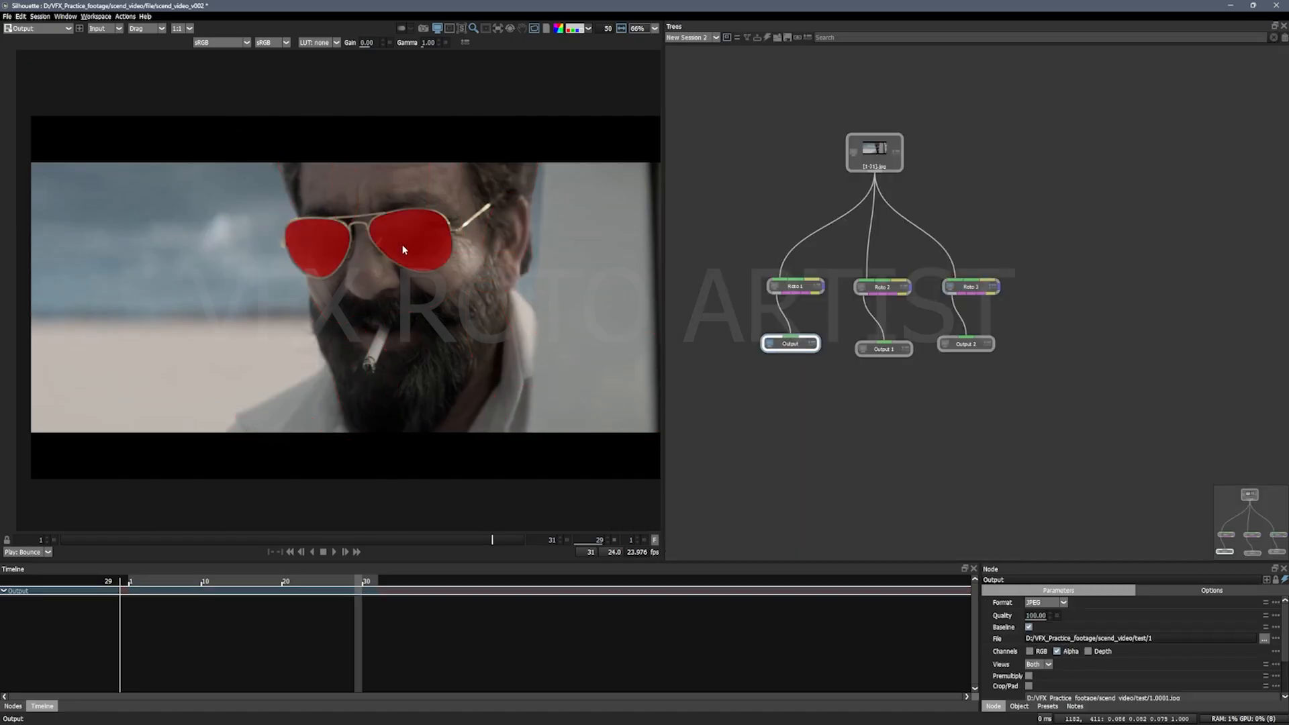
{"action": "left_click", "coordinate": [1063, 603]}
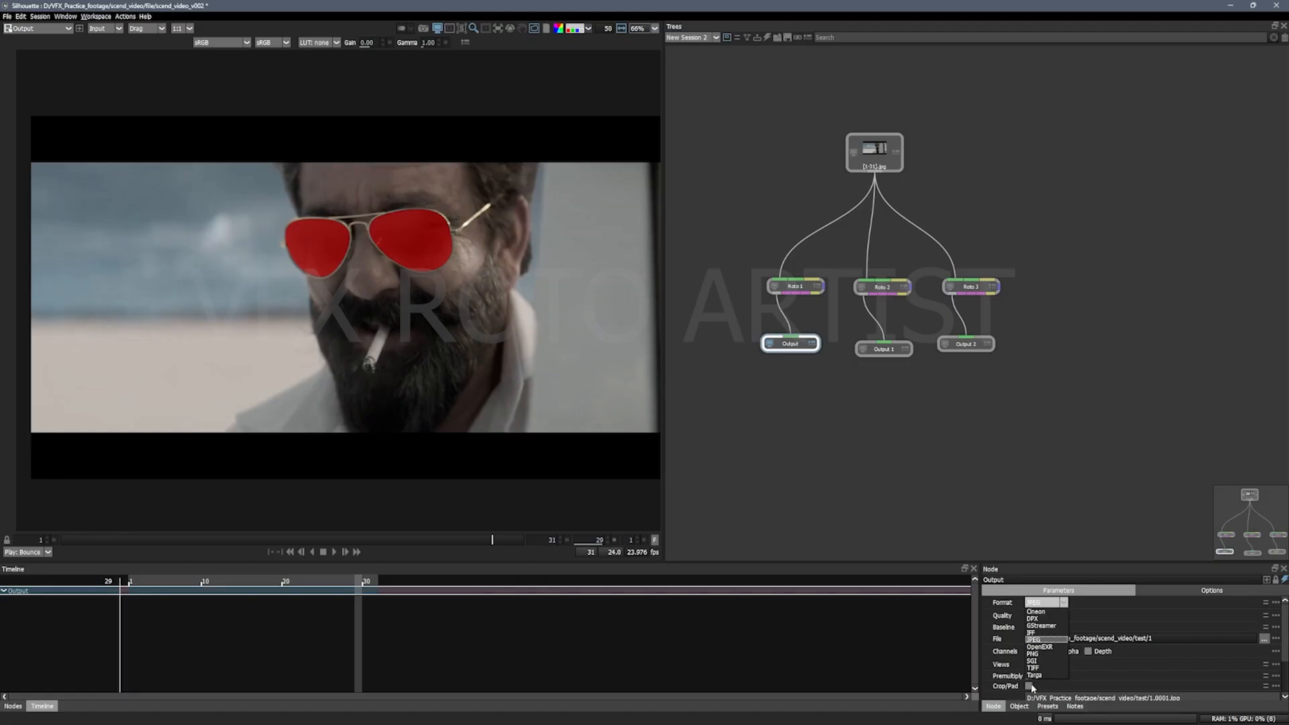
{"action": "left_click", "coordinate": [1042, 648]}
{"action": "left_click", "coordinate": [1099, 604]}
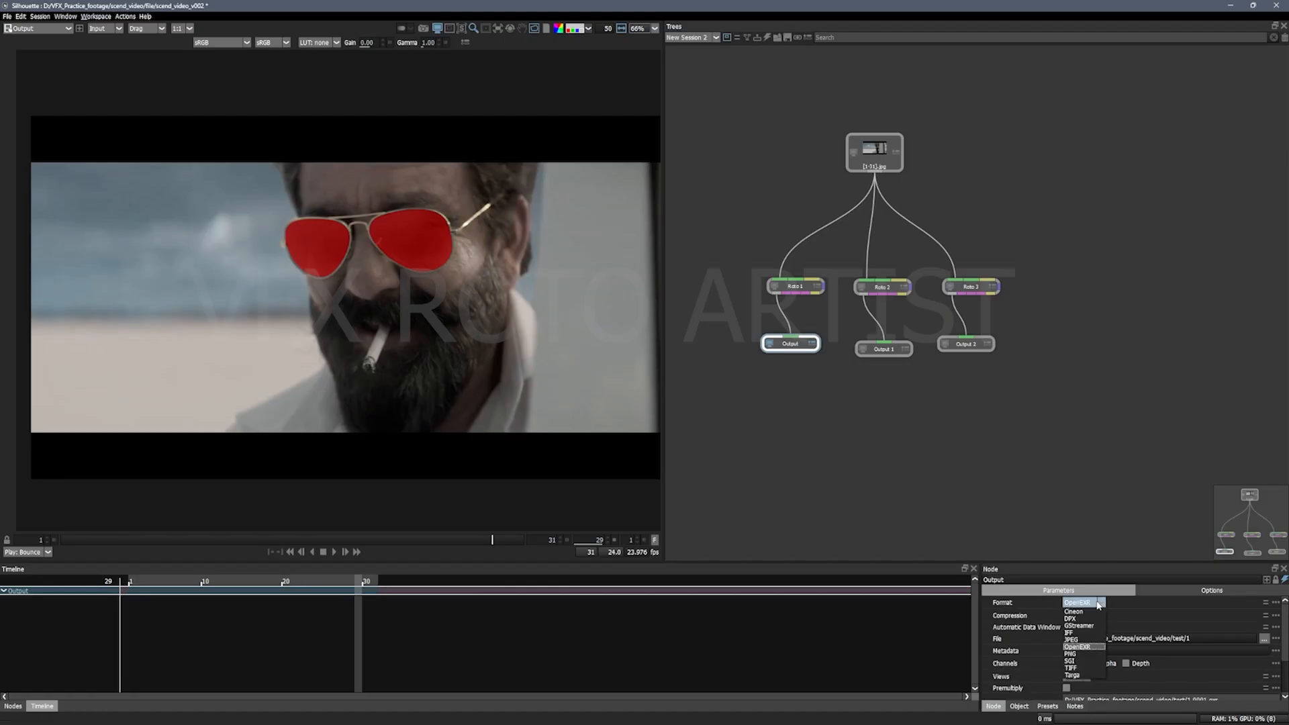
{"action": "left_click", "coordinate": [1073, 639]}
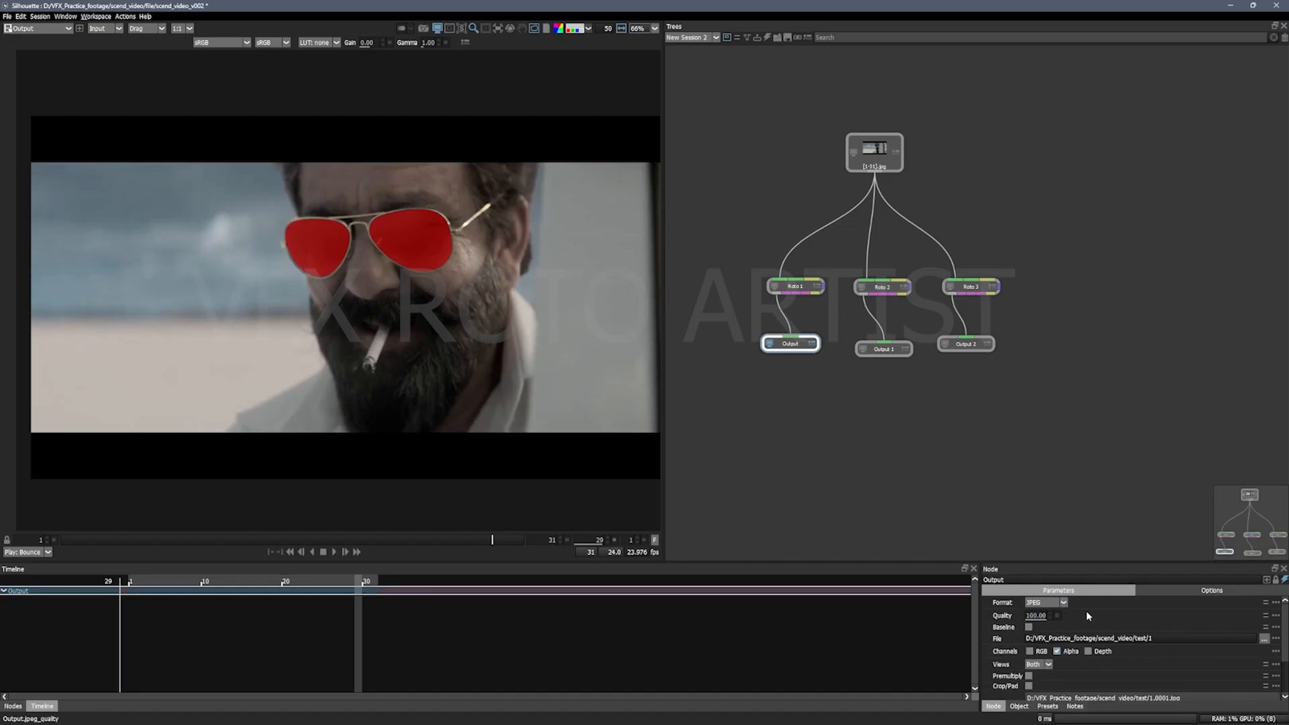
{"action": "left_click", "coordinate": [1061, 652]}
{"action": "left_click", "coordinate": [1061, 653]}
Step: For the Output node's file path, create a folder named render_for_youtube inside scend_video and open it
{"action": "left_click", "coordinate": [1264, 639]}
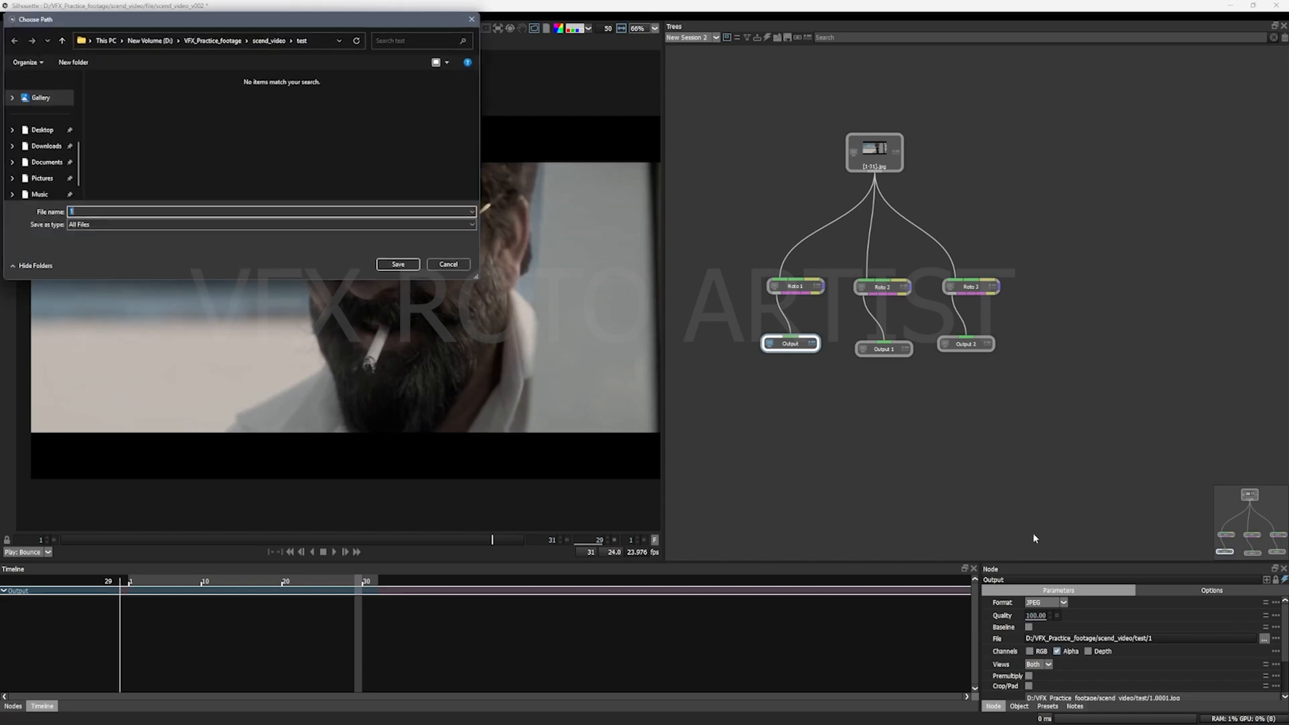
{"action": "left_click", "coordinate": [73, 61]}
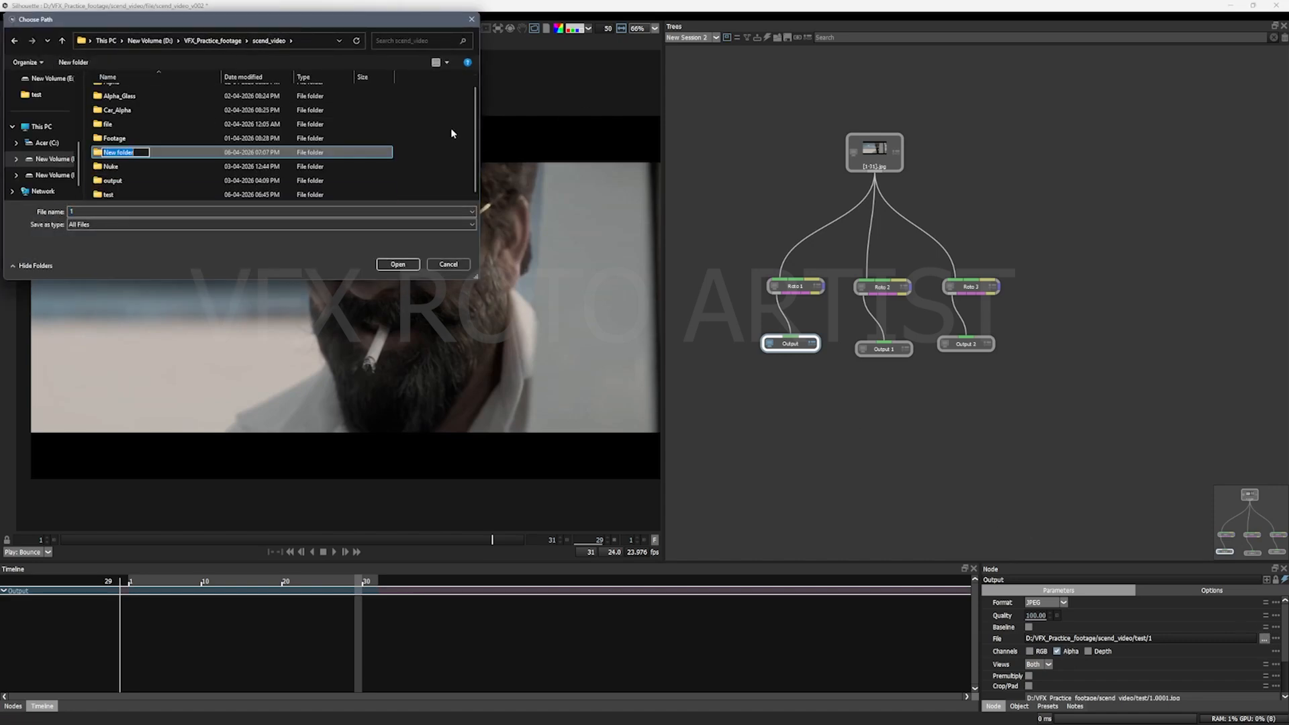
{"action": "type", "text": "re"}
{"action": "key", "text": "Return"}
{"action": "key", "text": "Return"}
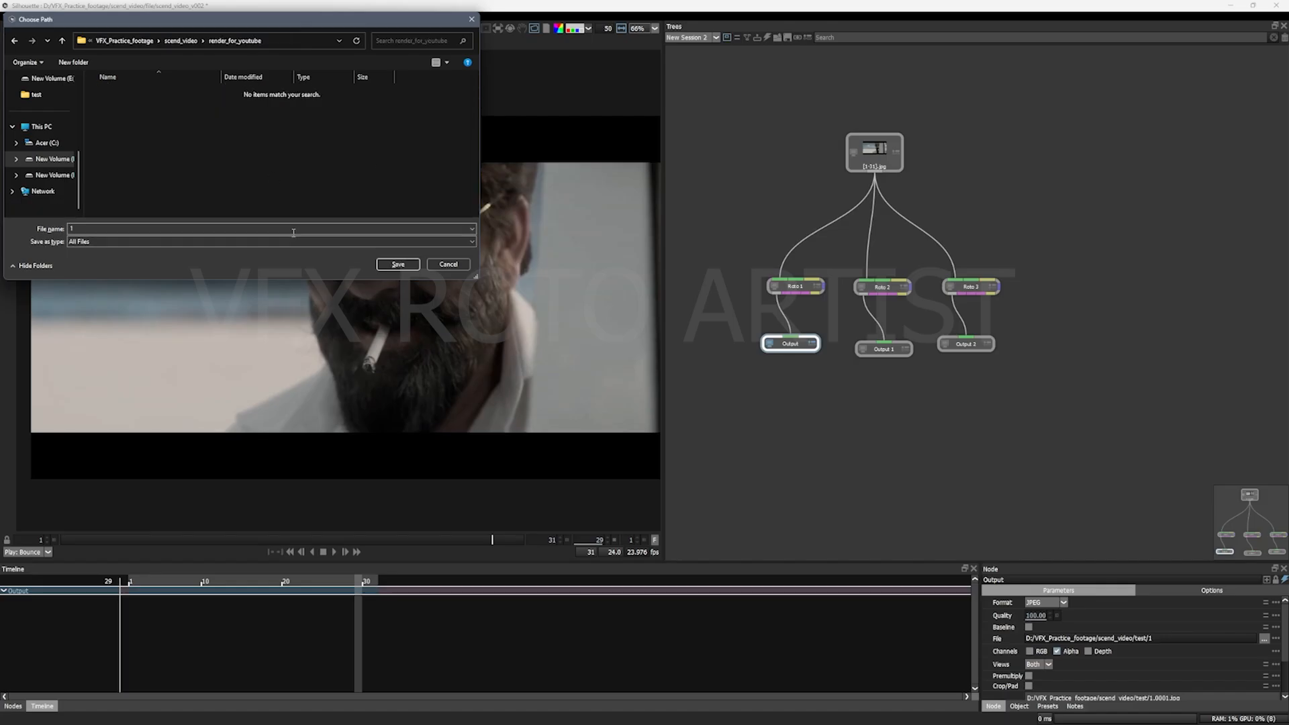
Step: Create a Glasses subfolder in render_for_youtube and save the Output node's file path inside it as Glass
{"action": "left_click", "coordinate": [73, 62]}
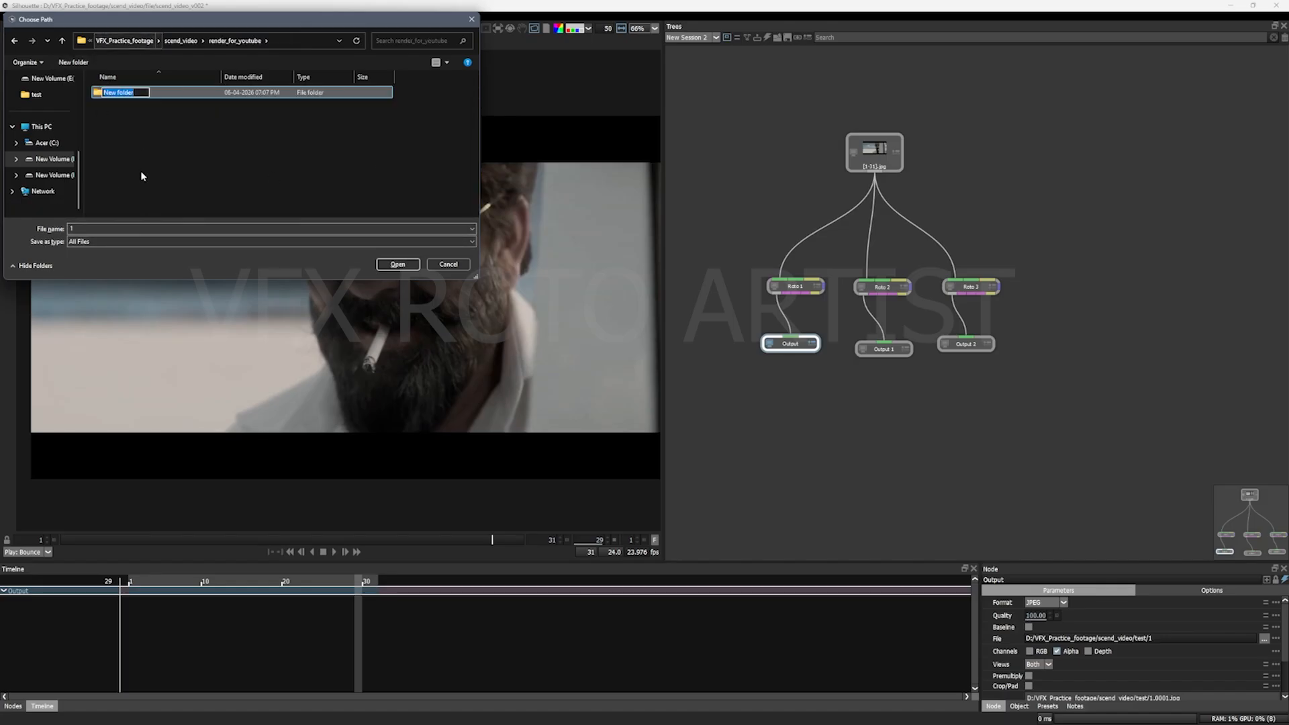
{"action": "left_click", "coordinate": [96, 227]}
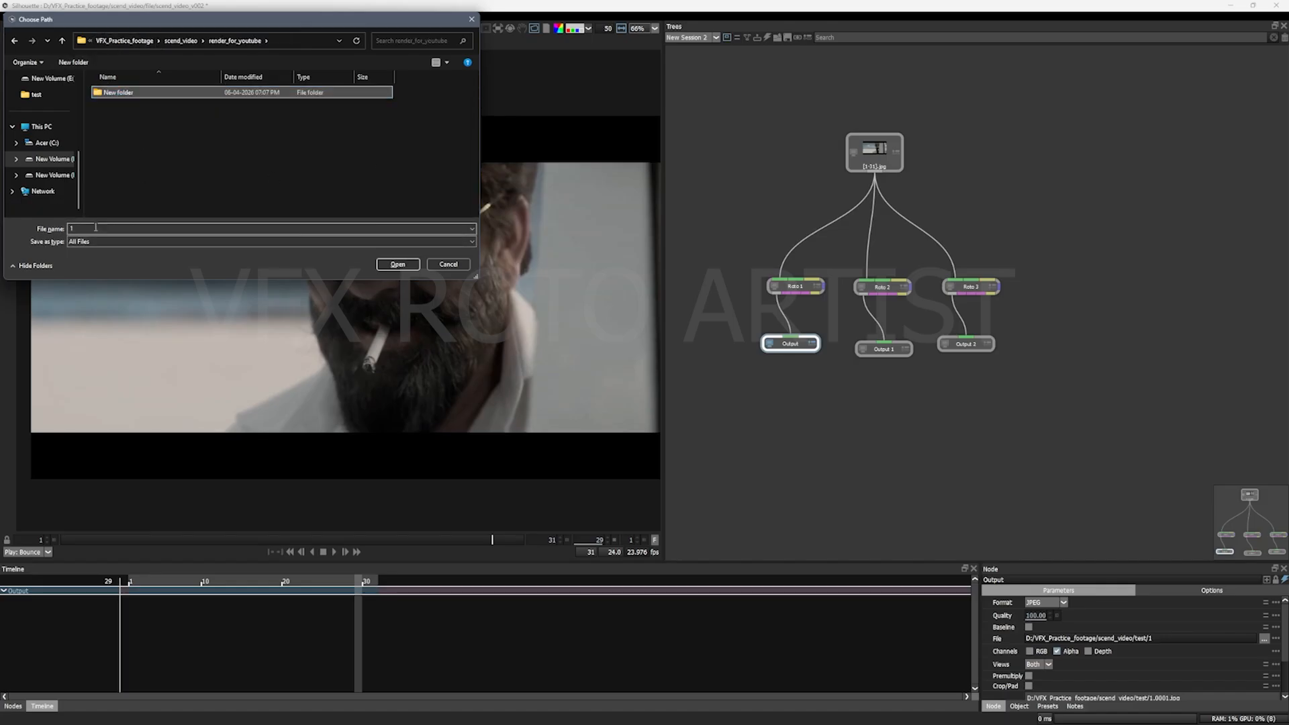
{"action": "right_click", "coordinate": [123, 100]}
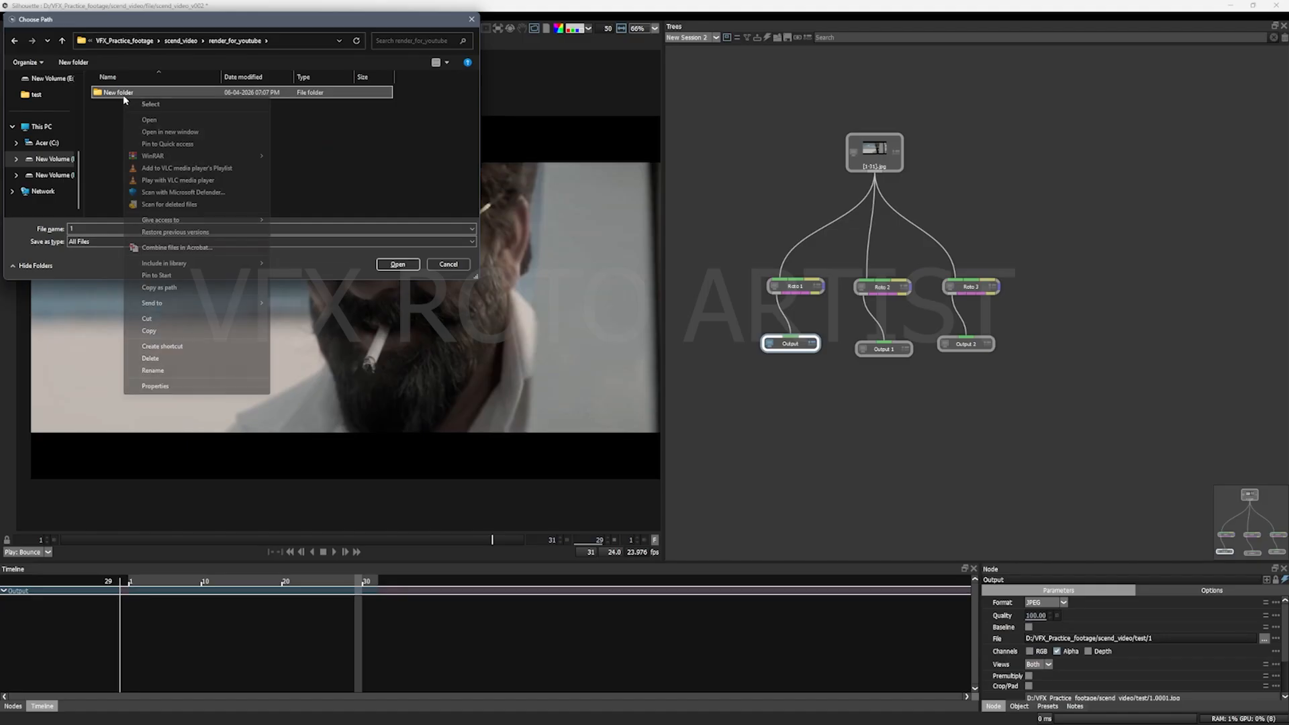
{"action": "left_click", "coordinate": [182, 371]}
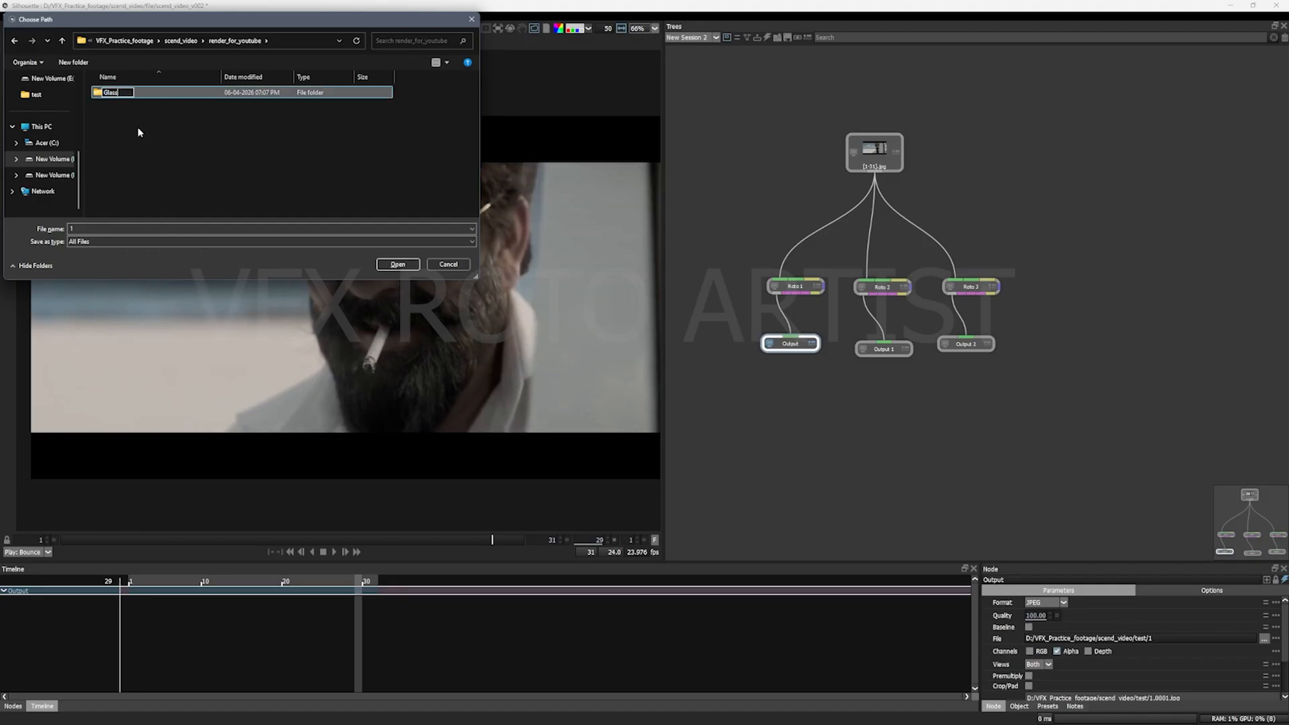
{"action": "key", "text": "Return"}
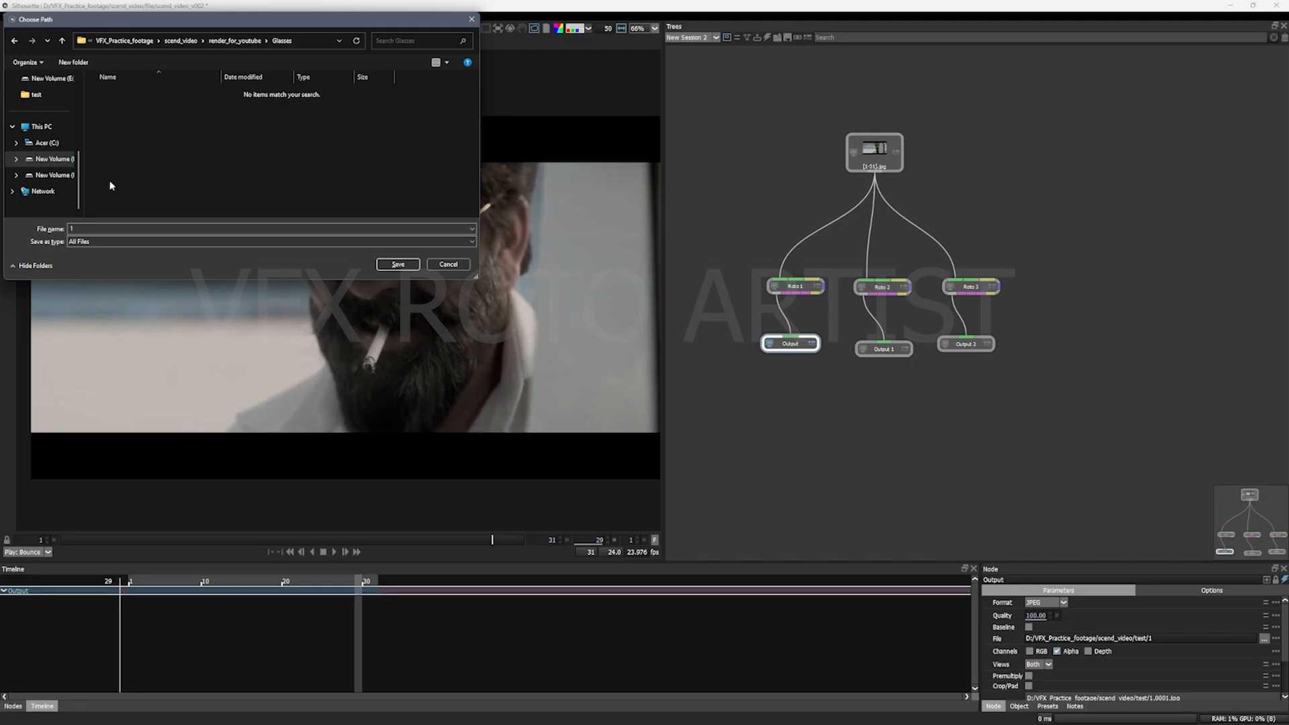
{"action": "left_click", "coordinate": [408, 268]}
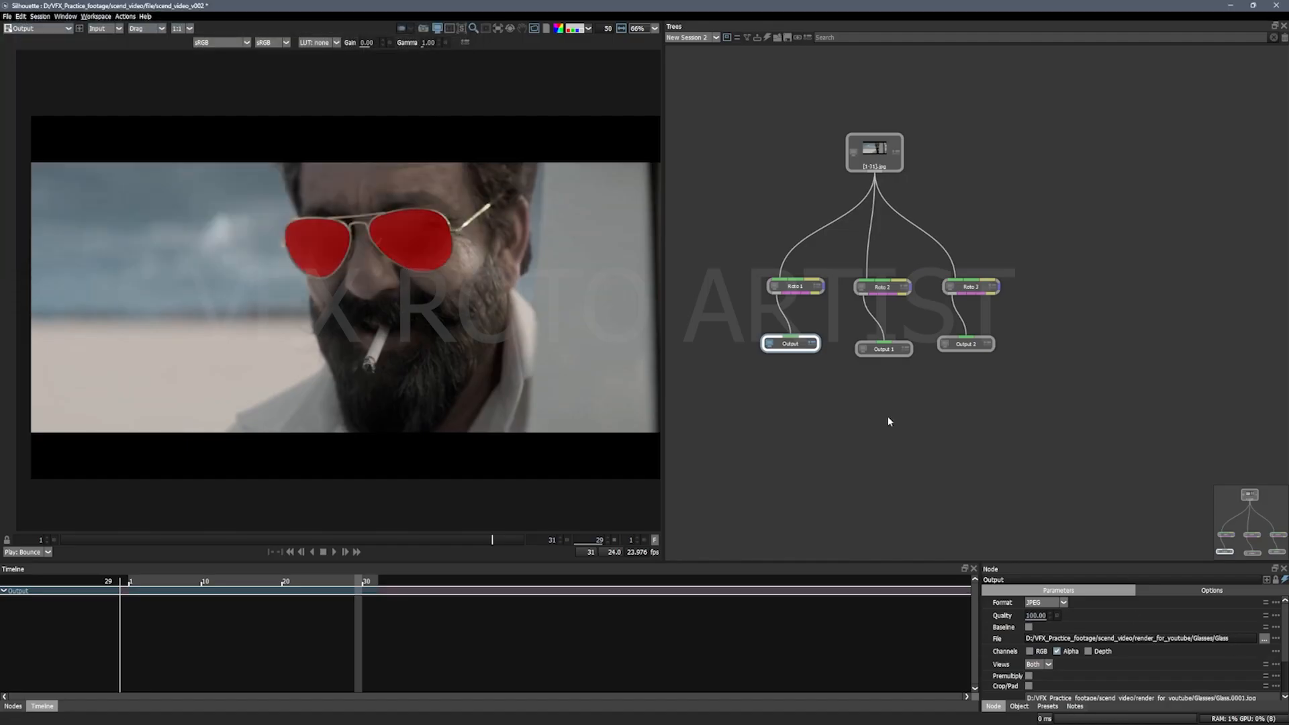
Step: For Output 1's file path, create a folder named Car inside render_for_youtube
{"action": "left_click", "coordinate": [884, 349]}
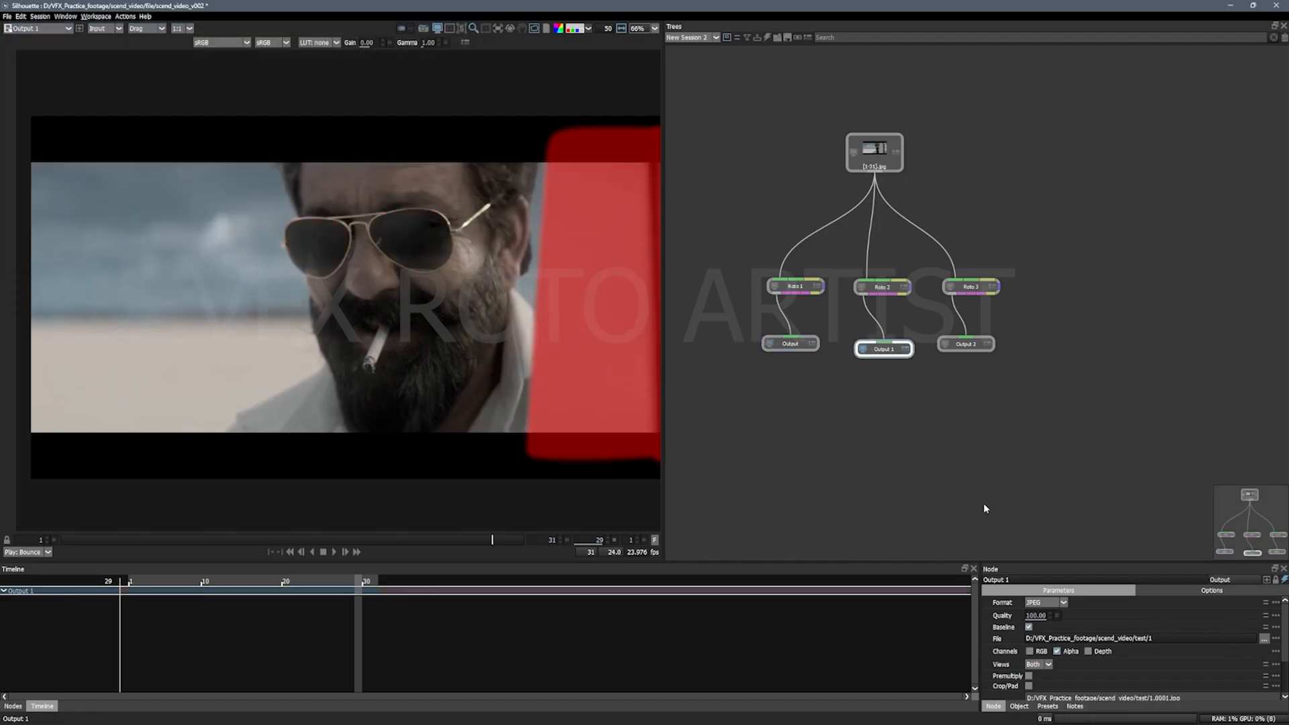
{"action": "left_click", "coordinate": [1264, 638]}
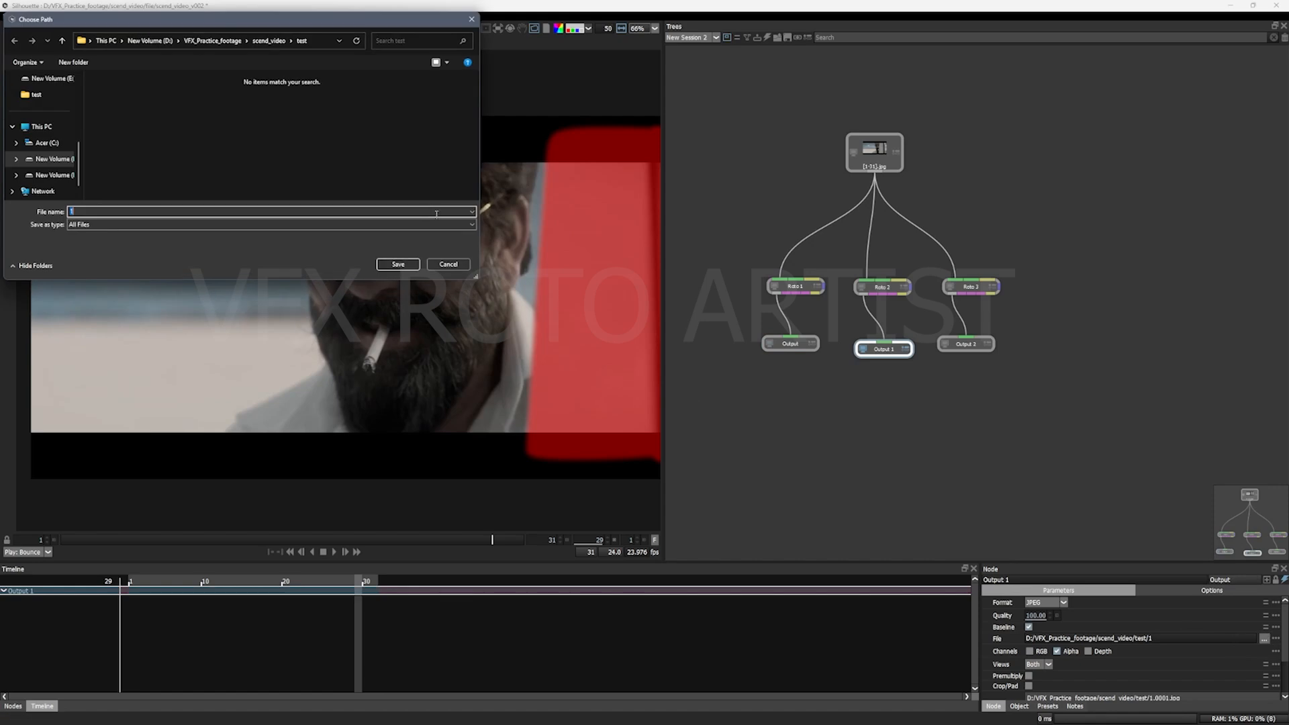
{"action": "left_click", "coordinate": [271, 41]}
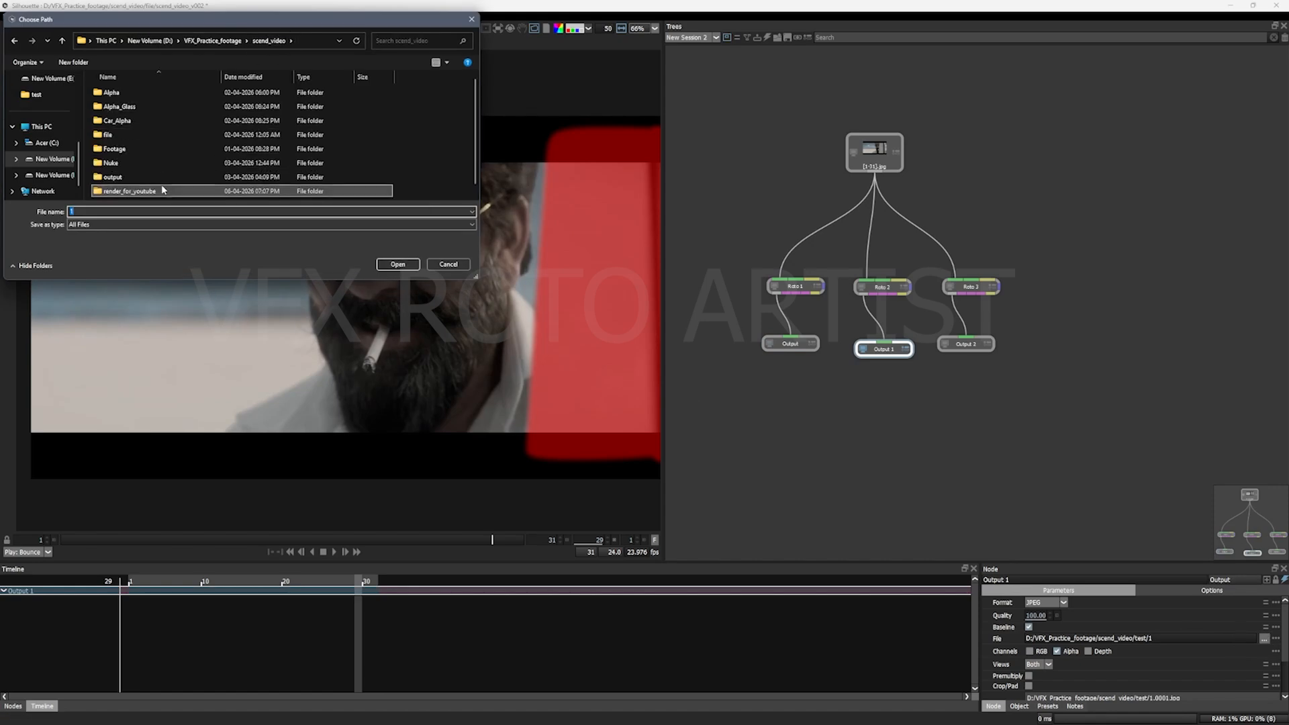
{"action": "double_click", "coordinate": [134, 191]}
{"action": "left_click", "coordinate": [73, 62]}
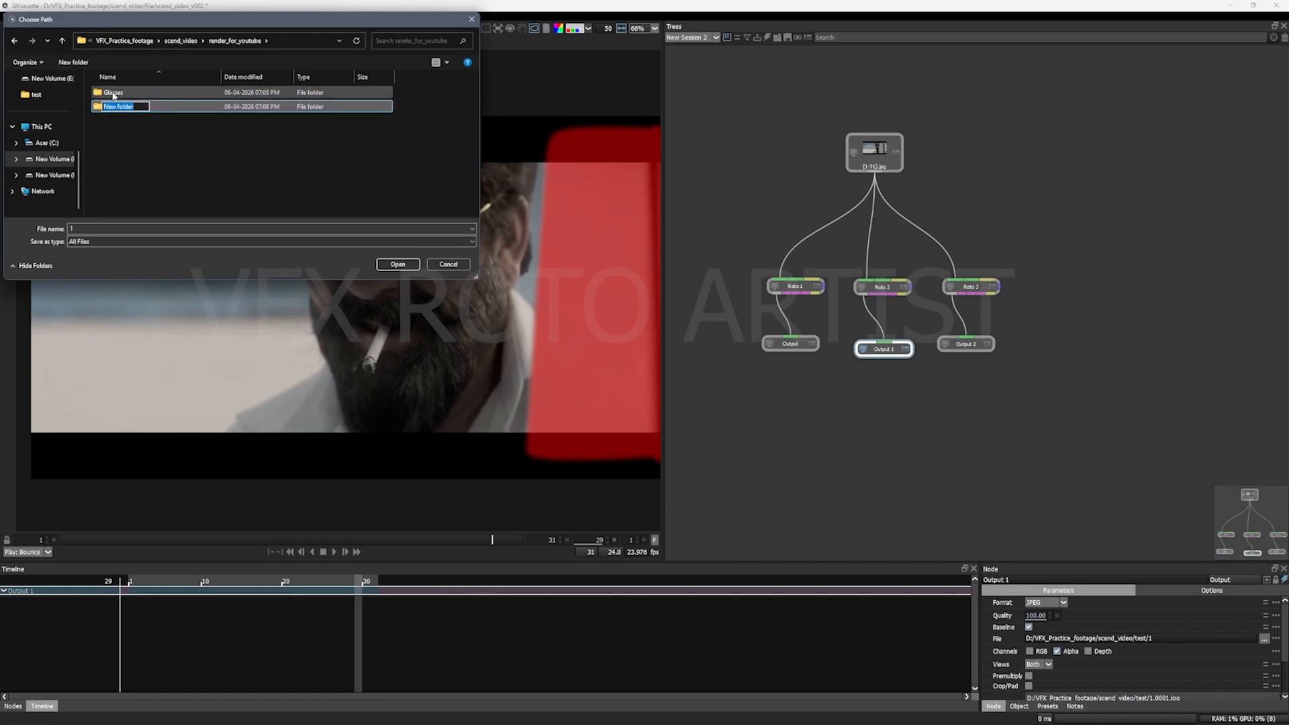
{"action": "type", "text": "Card"}
{"action": "left_click", "coordinate": [133, 116]}
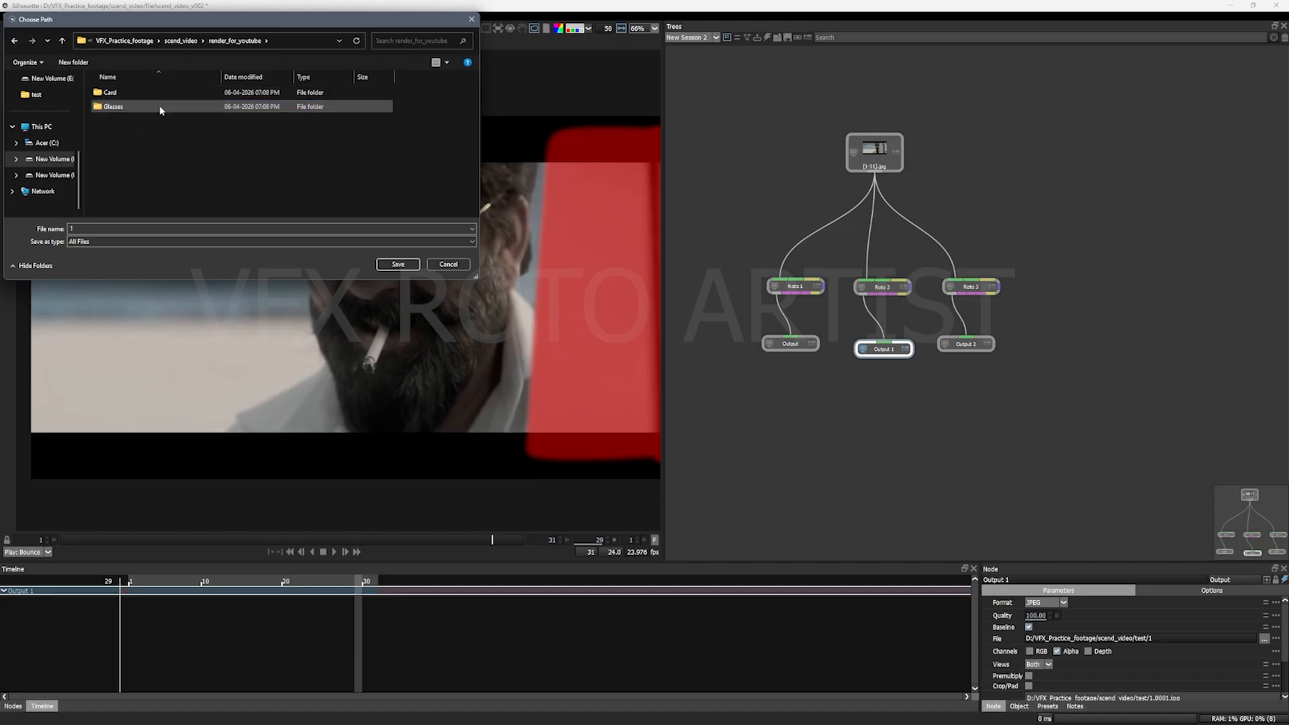
{"action": "left_click", "coordinate": [118, 95]}
{"action": "right_click", "coordinate": [116, 92]}
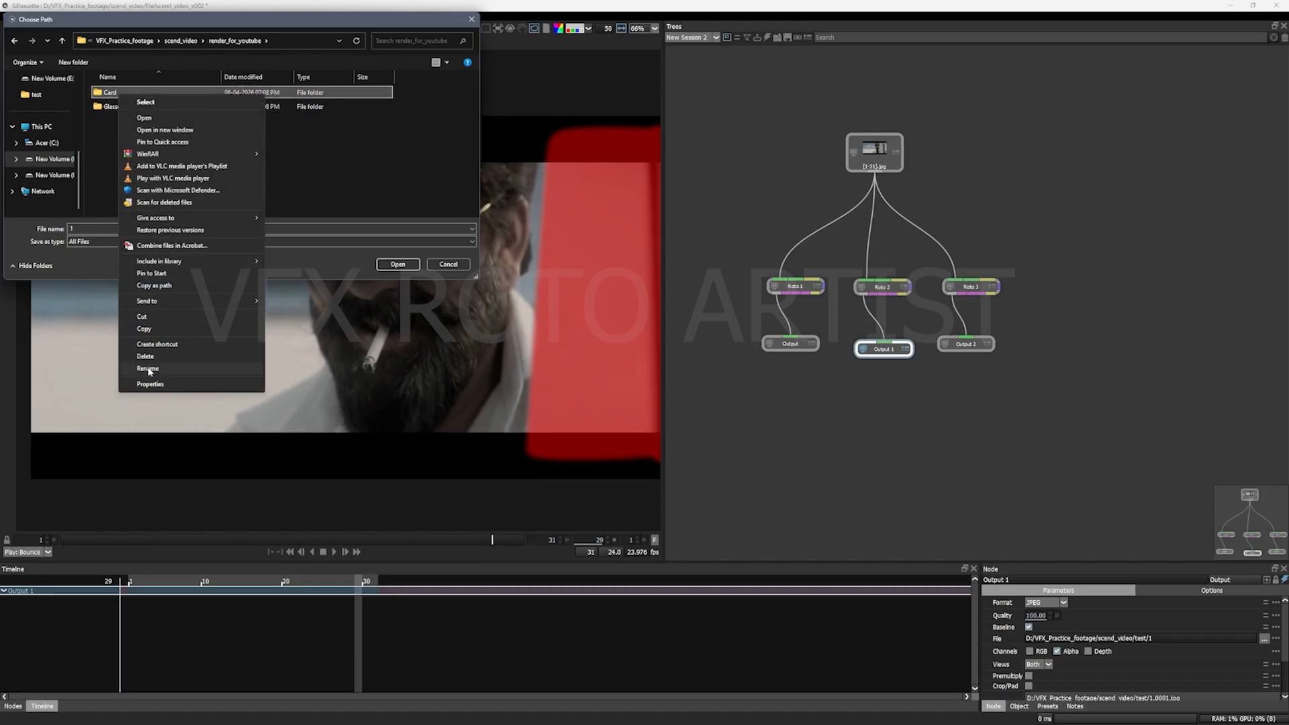
{"action": "left_click", "coordinate": [202, 369]}
{"action": "key", "text": "Return"}
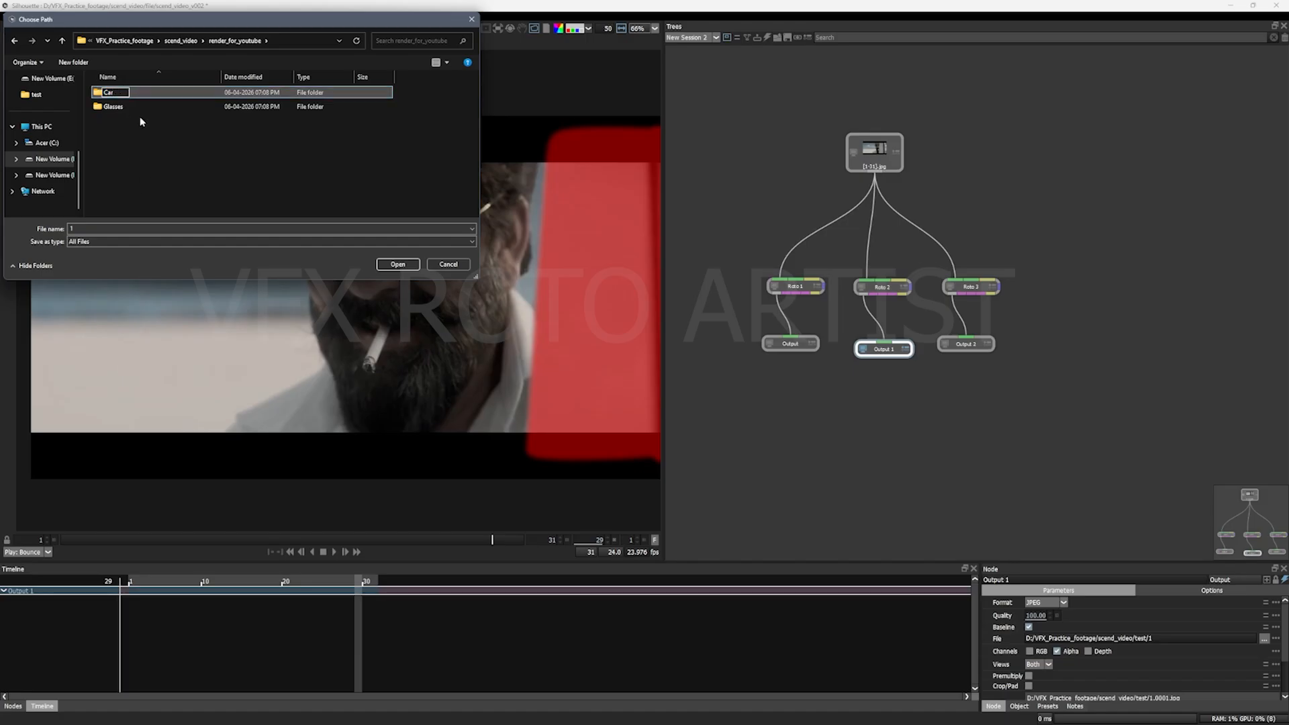
Step: Save Output 1's file path inside the Car folder with the file name Cra and deselect the node
{"action": "double_click", "coordinate": [106, 92]}
{"action": "left_click", "coordinate": [101, 228]}
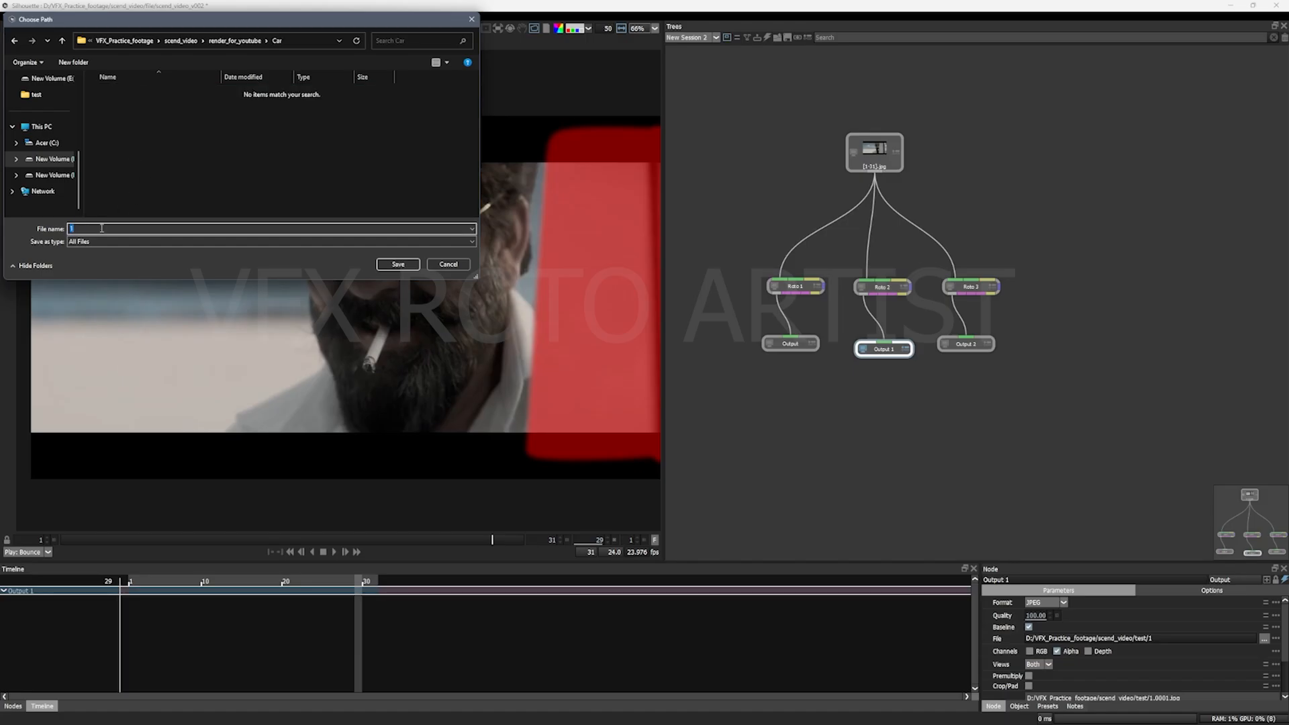
{"action": "type", "text": "Cra"}
{"action": "key", "text": "Return"}
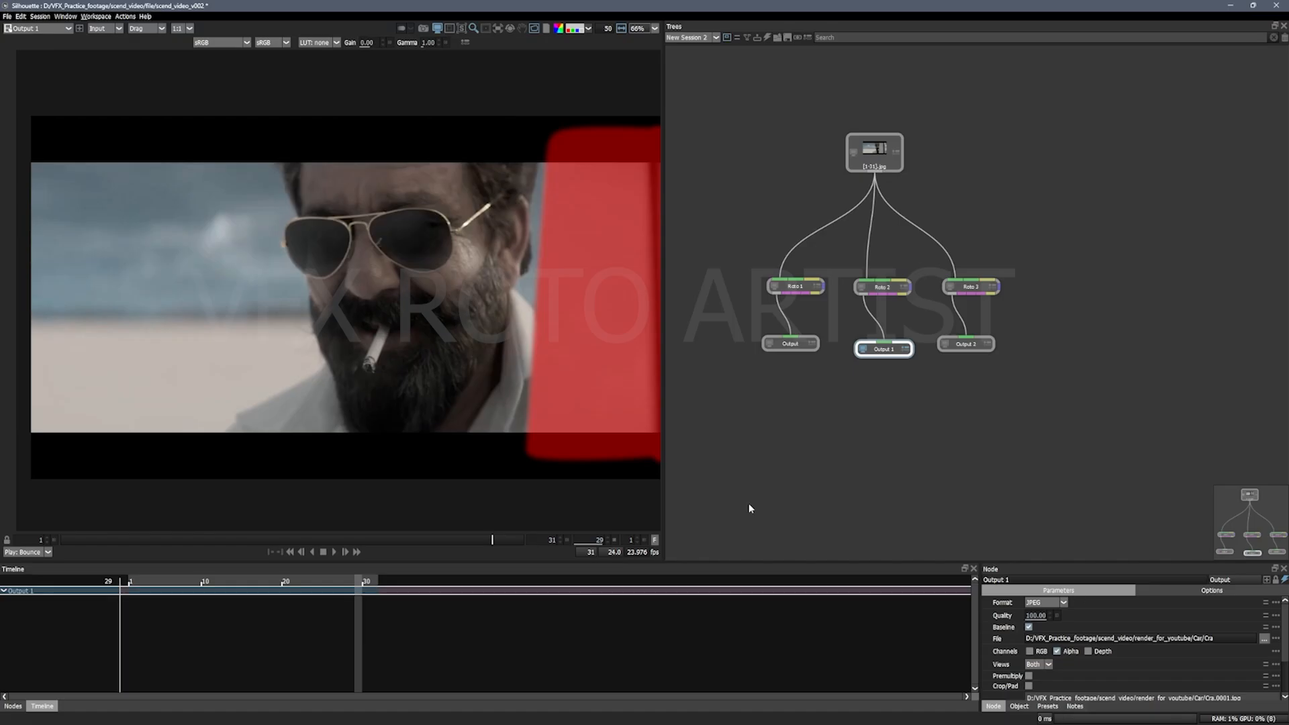
{"action": "left_click", "coordinate": [1215, 639]}
{"action": "left_click", "coordinate": [1041, 467]}
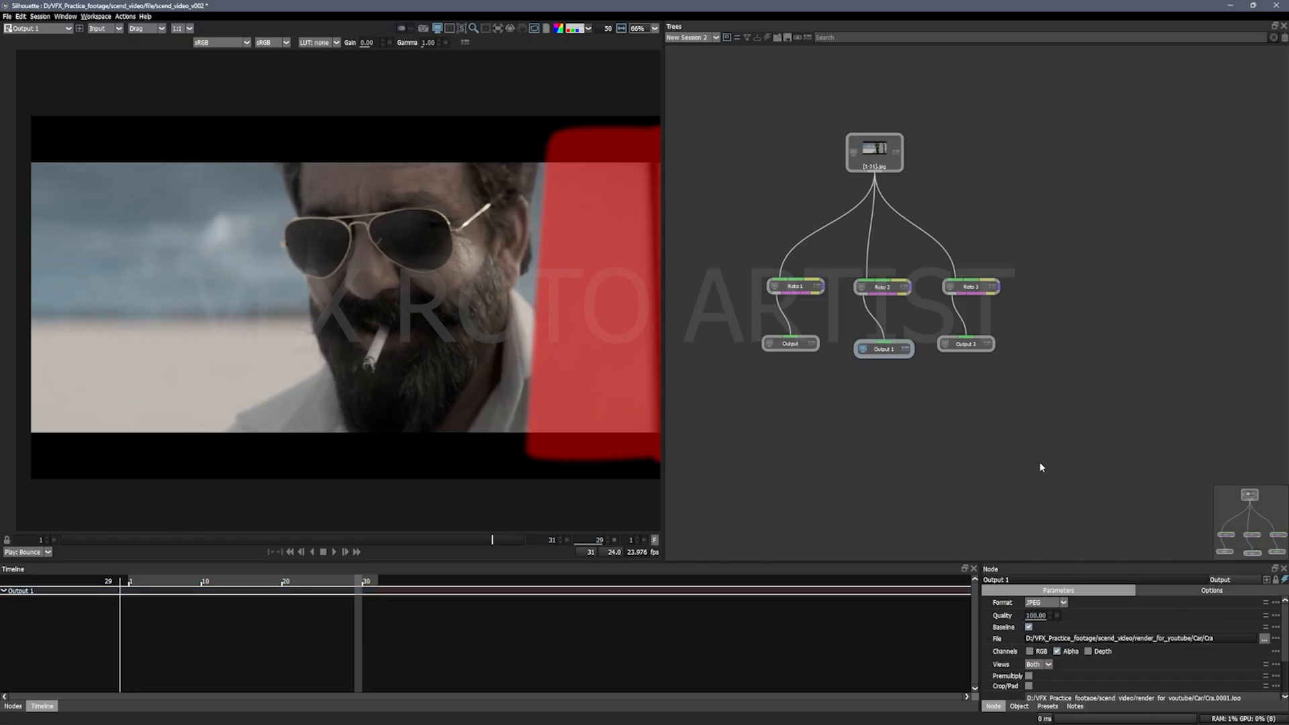
Step: For Output 2's file path, create a folder named Charecter inside render_for_youtube and open it
{"action": "left_click", "coordinate": [949, 344]}
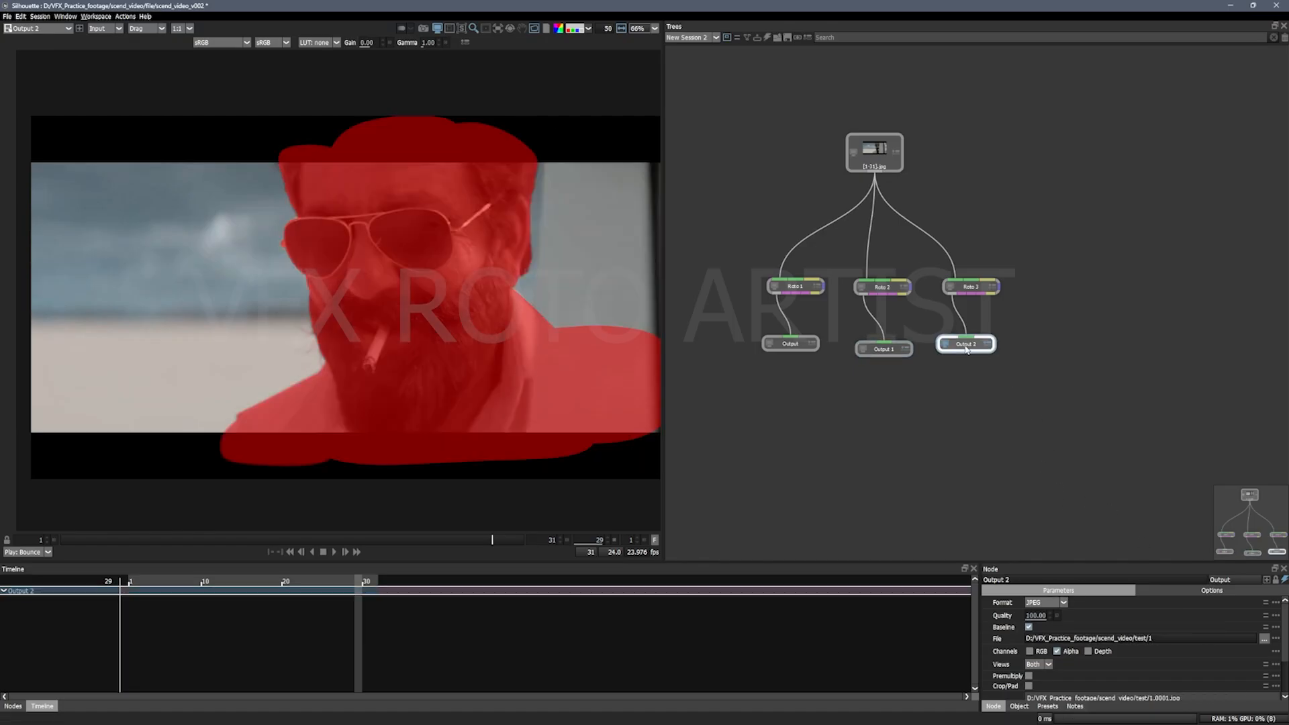
{"action": "left_click", "coordinate": [1264, 638]}
{"action": "left_click", "coordinate": [269, 40]}
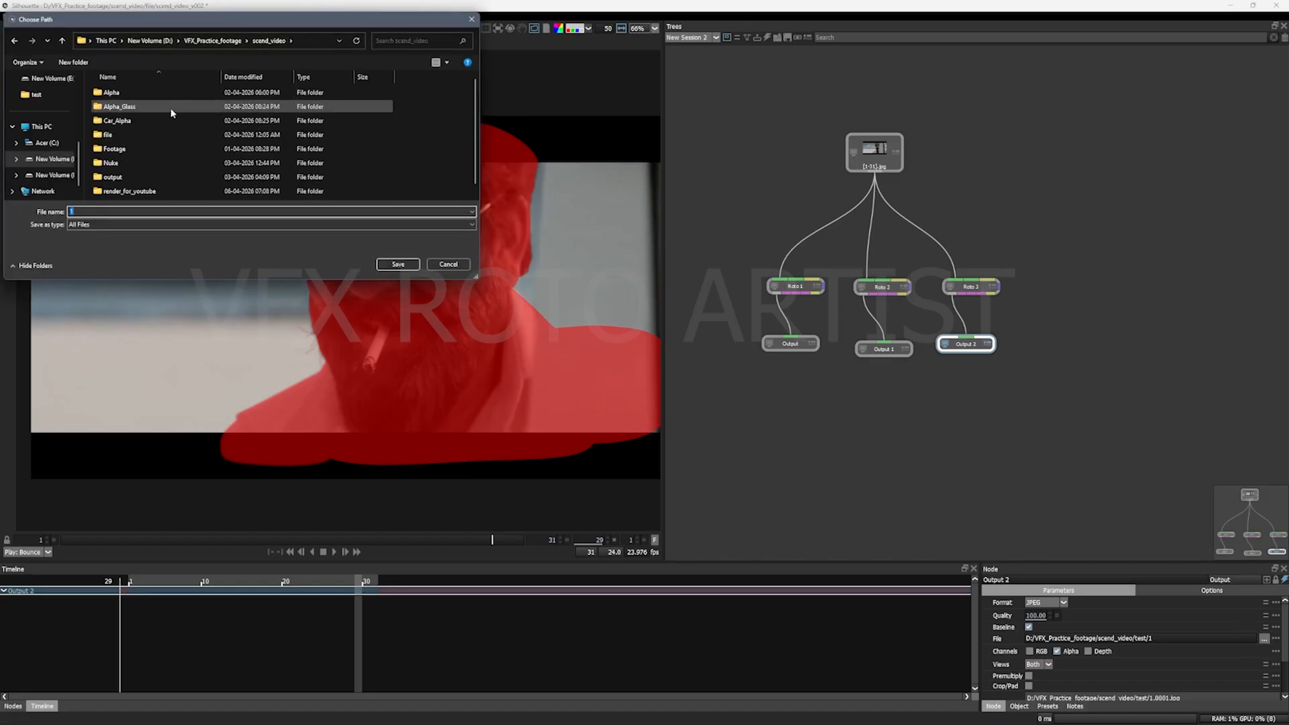
{"action": "double_click", "coordinate": [149, 191]}
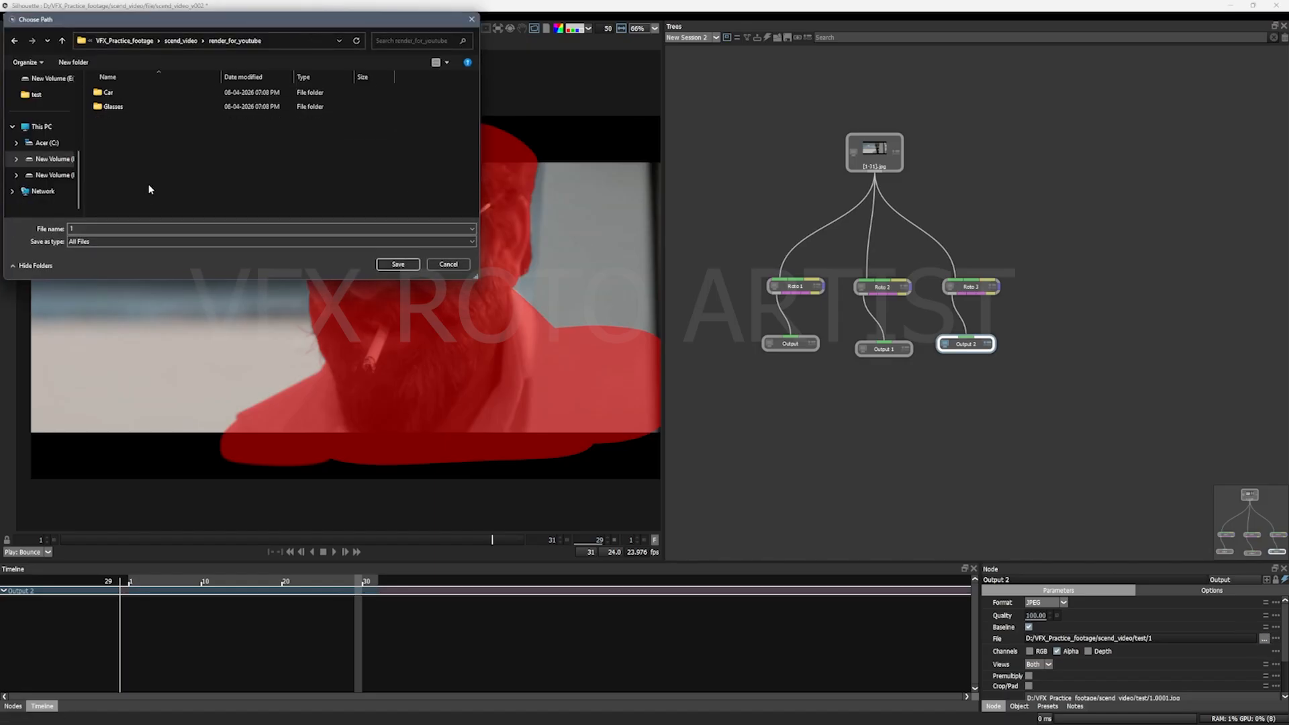
{"action": "left_click", "coordinate": [87, 65]}
{"action": "type", "text": "C"}
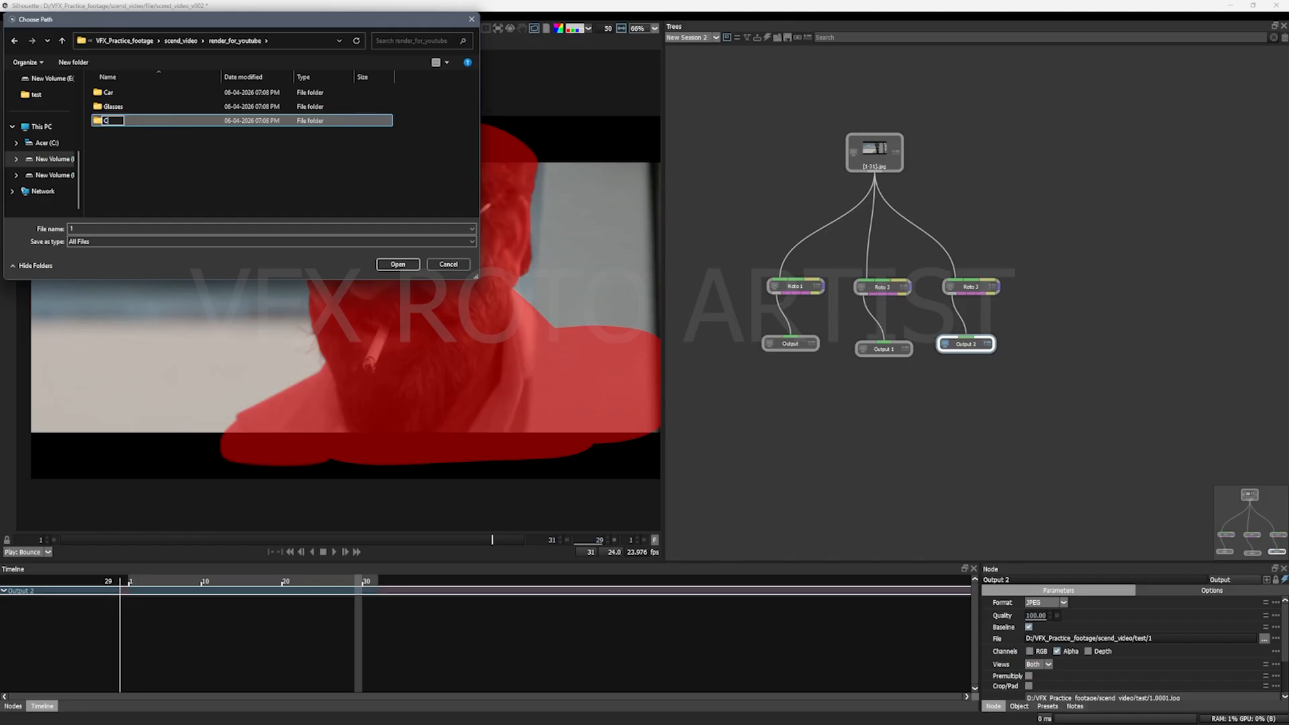
{"action": "type", "text": "harecter"}
{"action": "key", "text": "Return"}
{"action": "key", "text": "Return"}
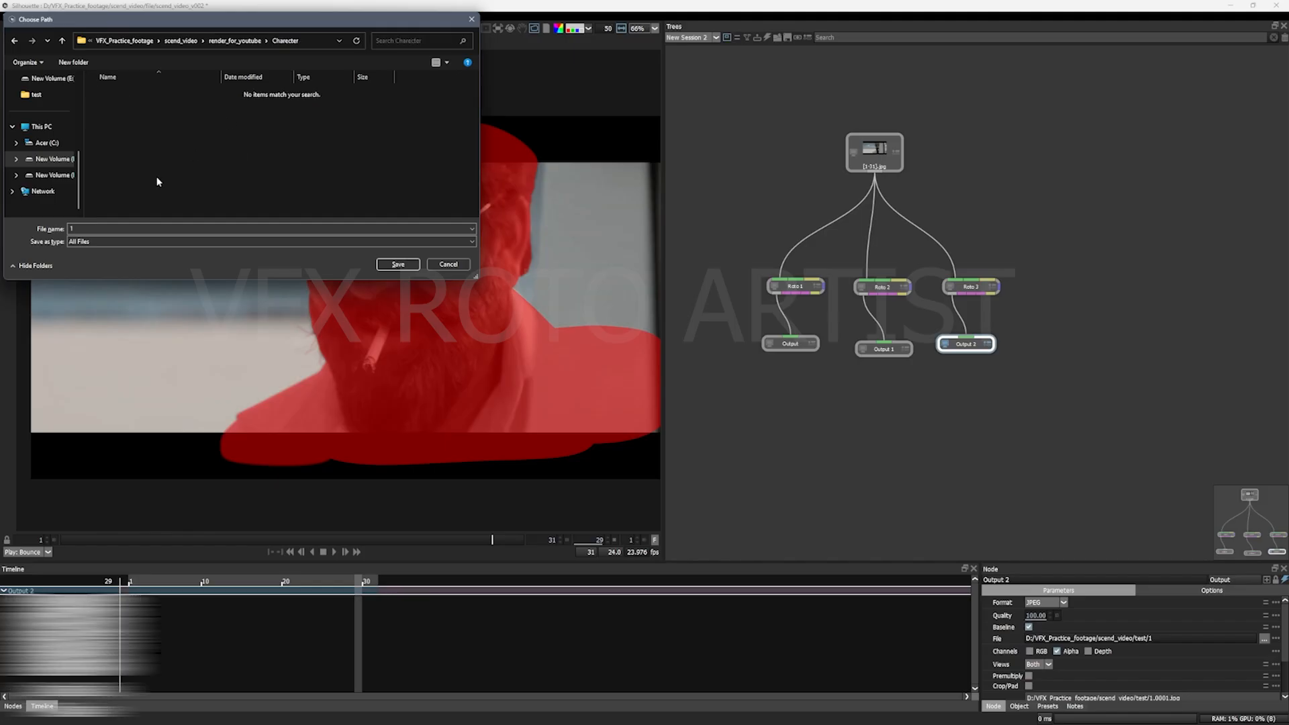
Step: Save Output 2's file path inside the Charecter folder with the file name Charecter
{"action": "type", "text": "Ch"}
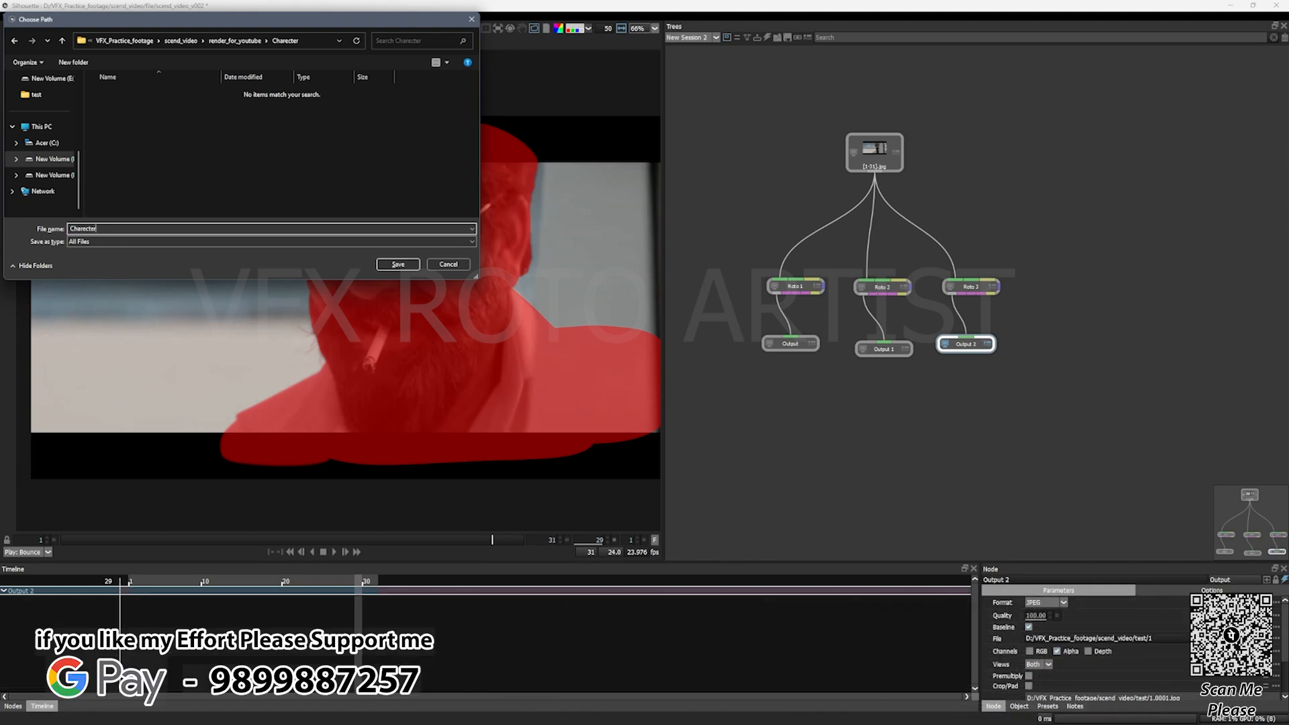
{"action": "type", "text": "arecter"}
{"action": "left_click", "coordinate": [398, 264]}
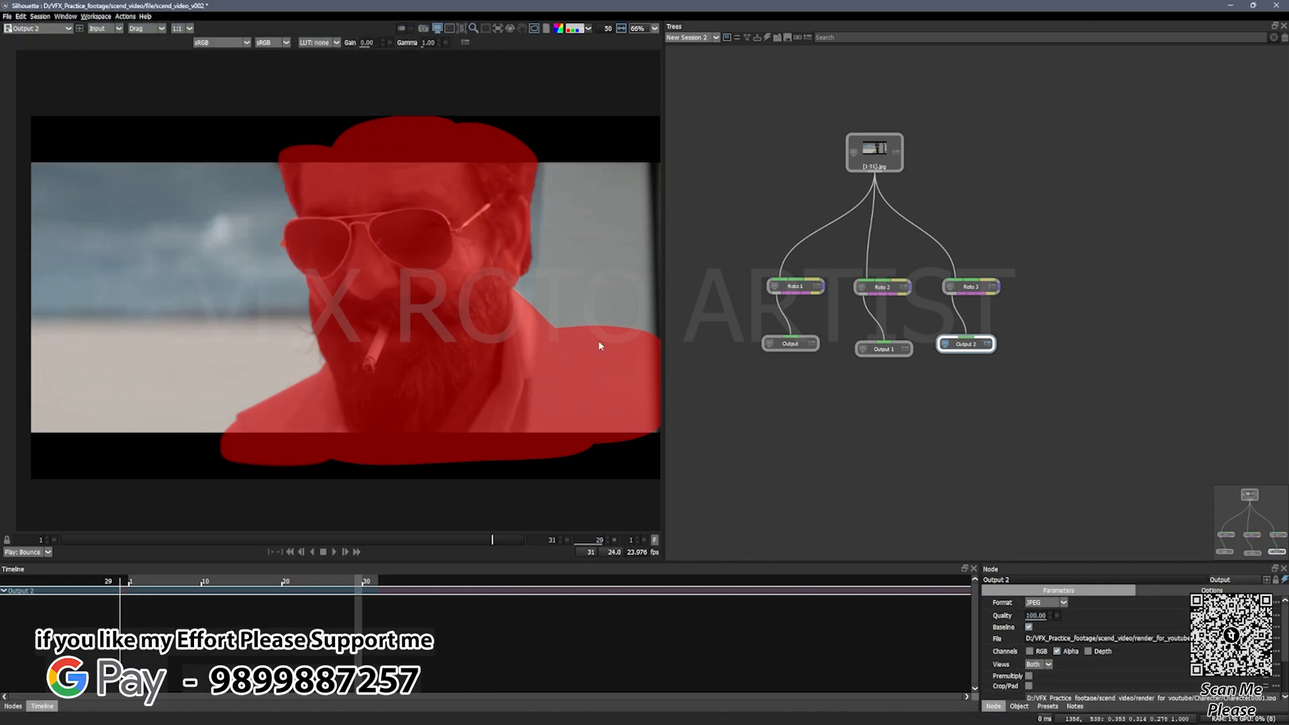
Step: Review the mattes and file paths of Output, Output 1 and Output 2, and examine Output 2's remaining render parameters
{"action": "left_click", "coordinate": [793, 345]}
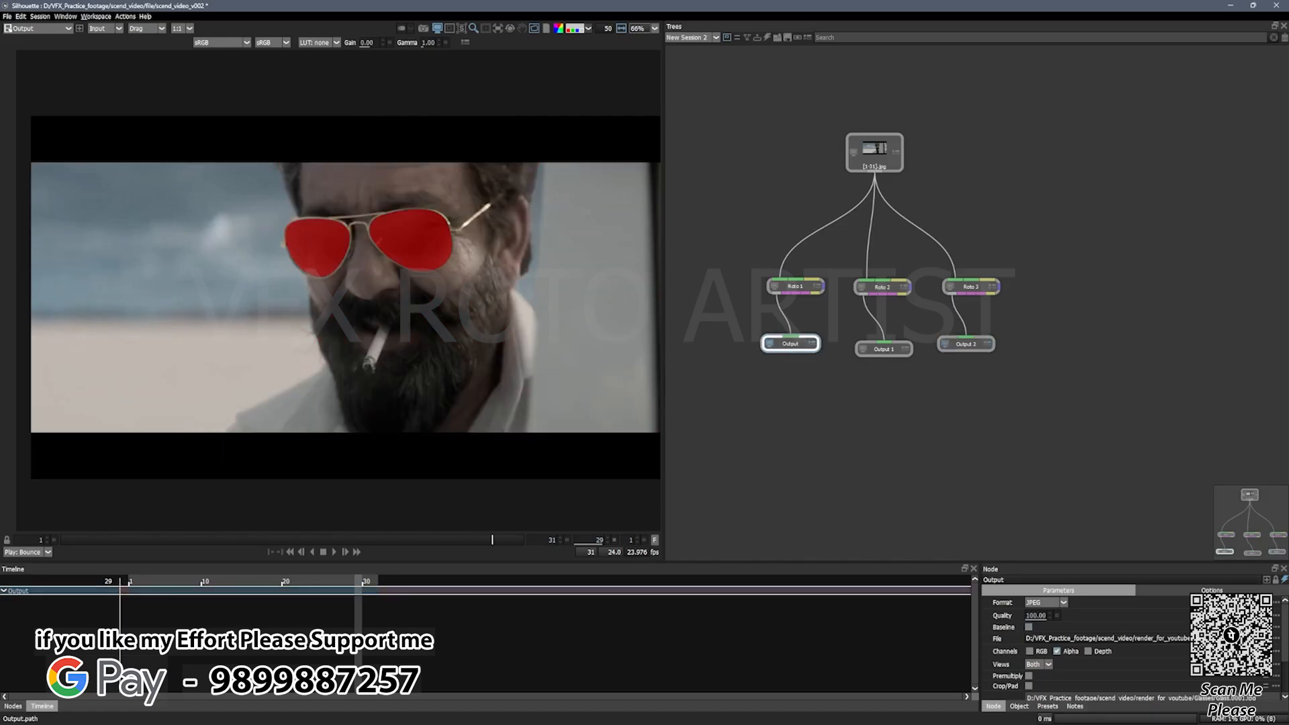
{"action": "left_click", "coordinate": [885, 351]}
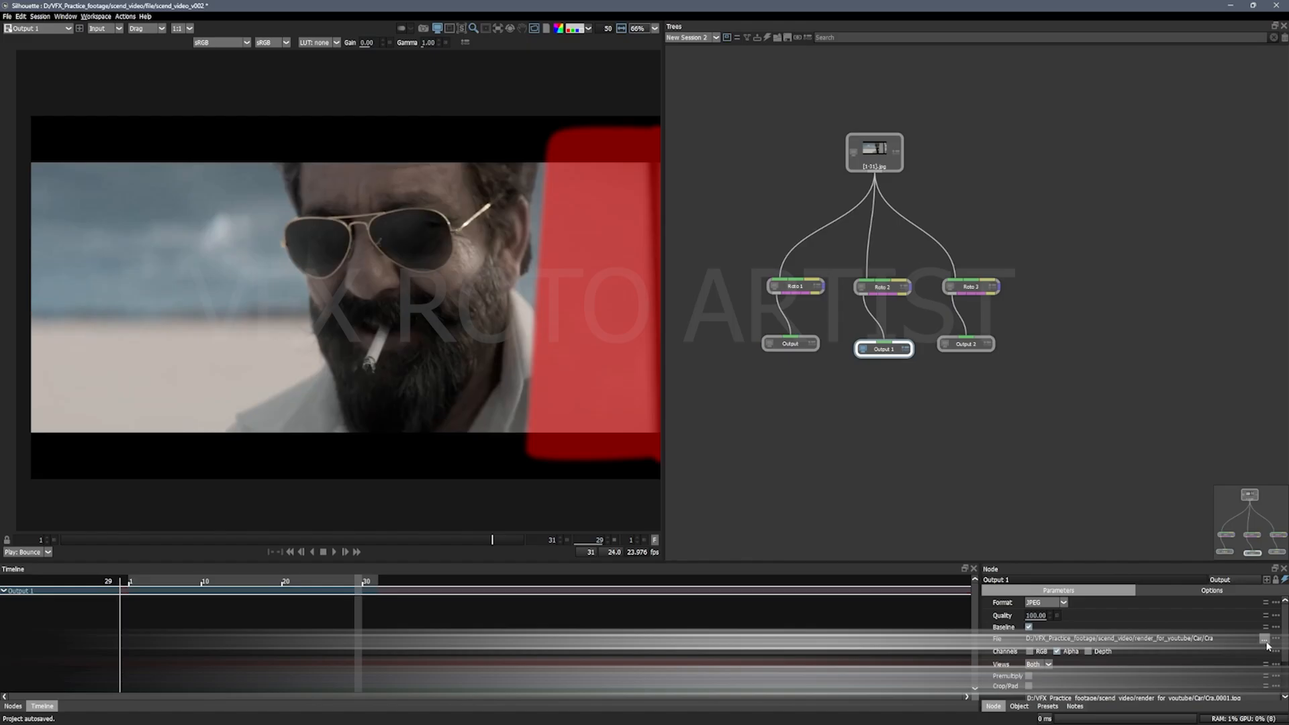
{"action": "left_click", "coordinate": [966, 344]}
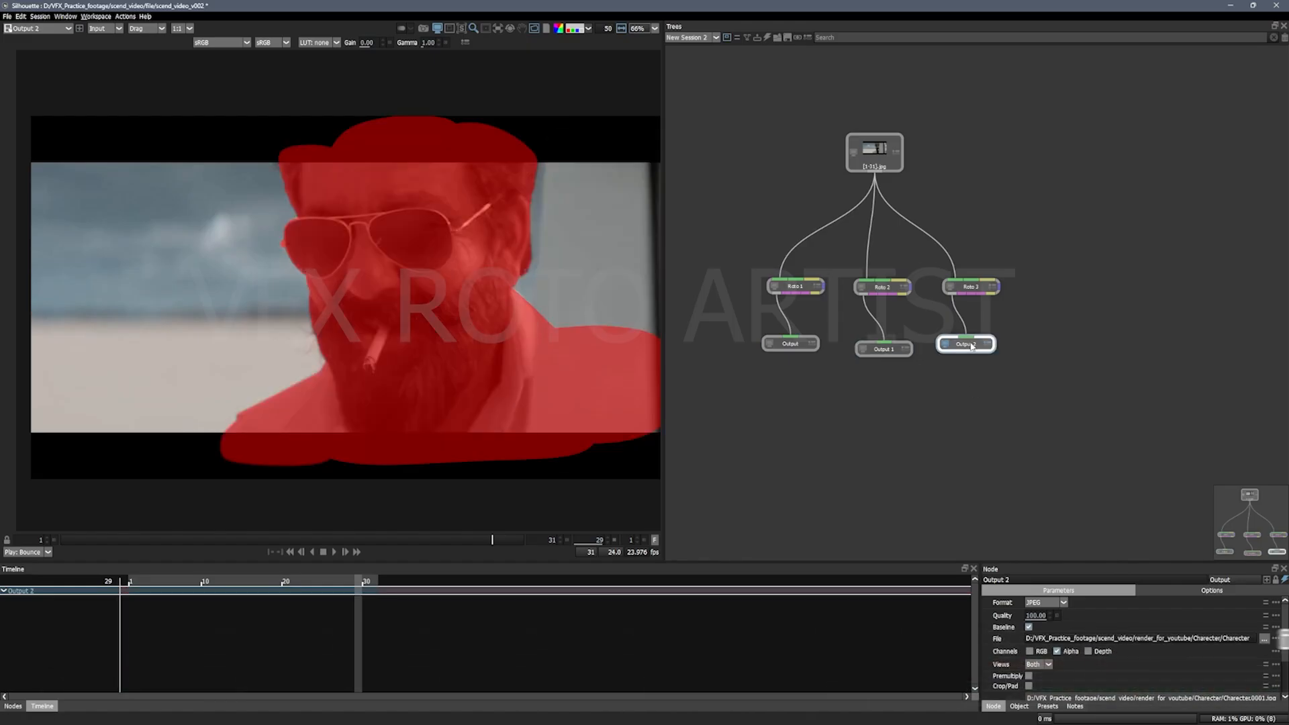
{"action": "left_click", "coordinate": [1245, 638]}
{"action": "left_click", "coordinate": [1067, 543]}
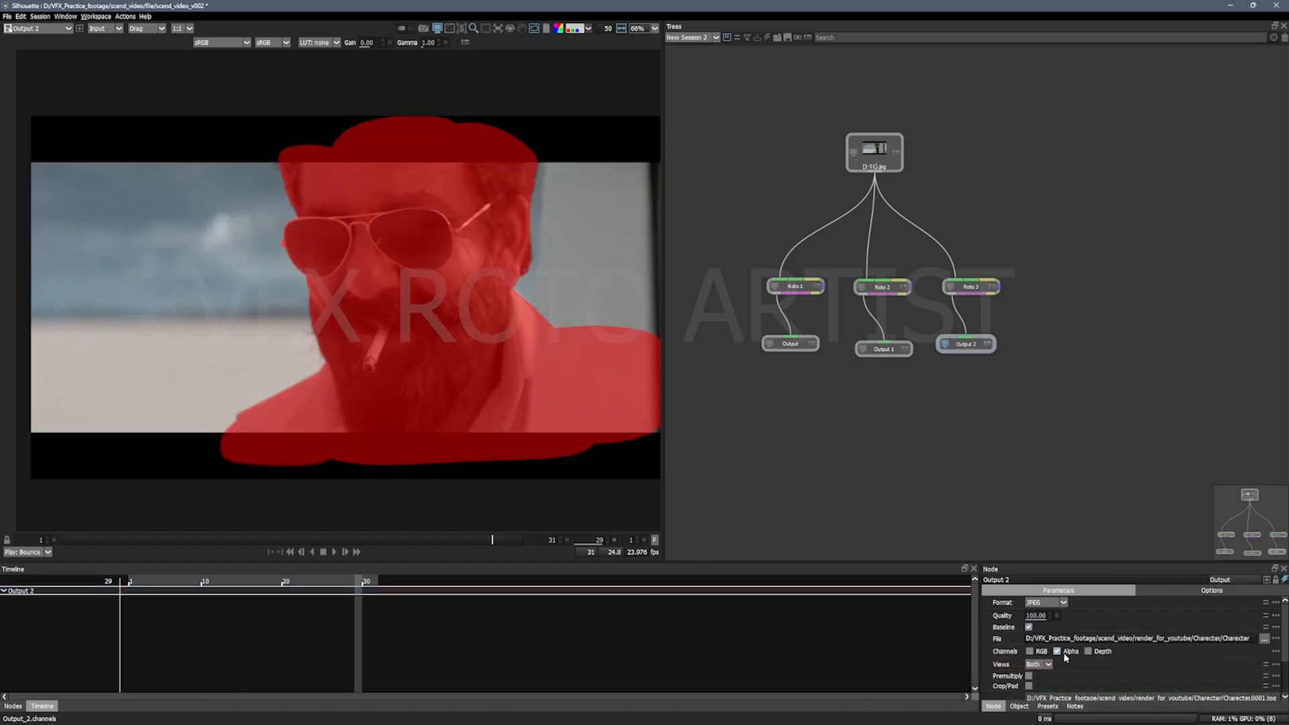
{"action": "scroll", "coordinate": [1069, 671], "scroll_direction": "down", "scroll_amount": 1}
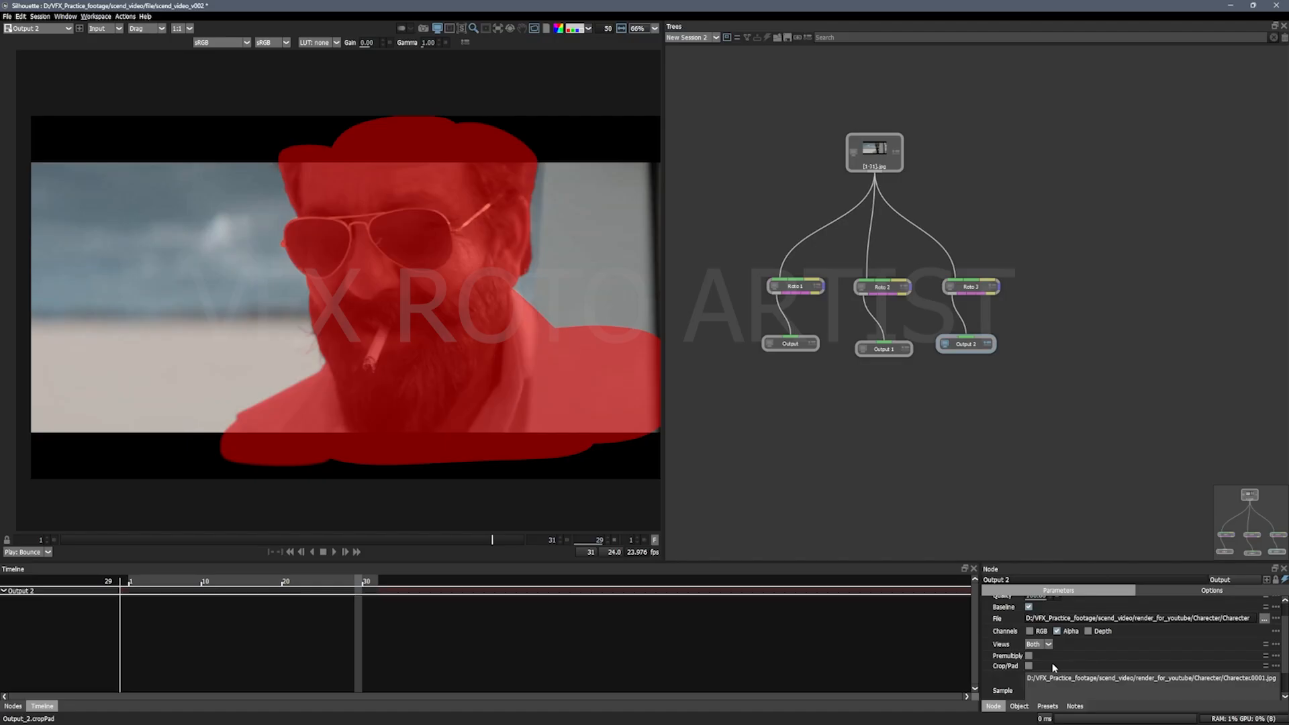
{"action": "scroll", "coordinate": [1063, 649], "scroll_direction": "down", "scroll_amount": 1}
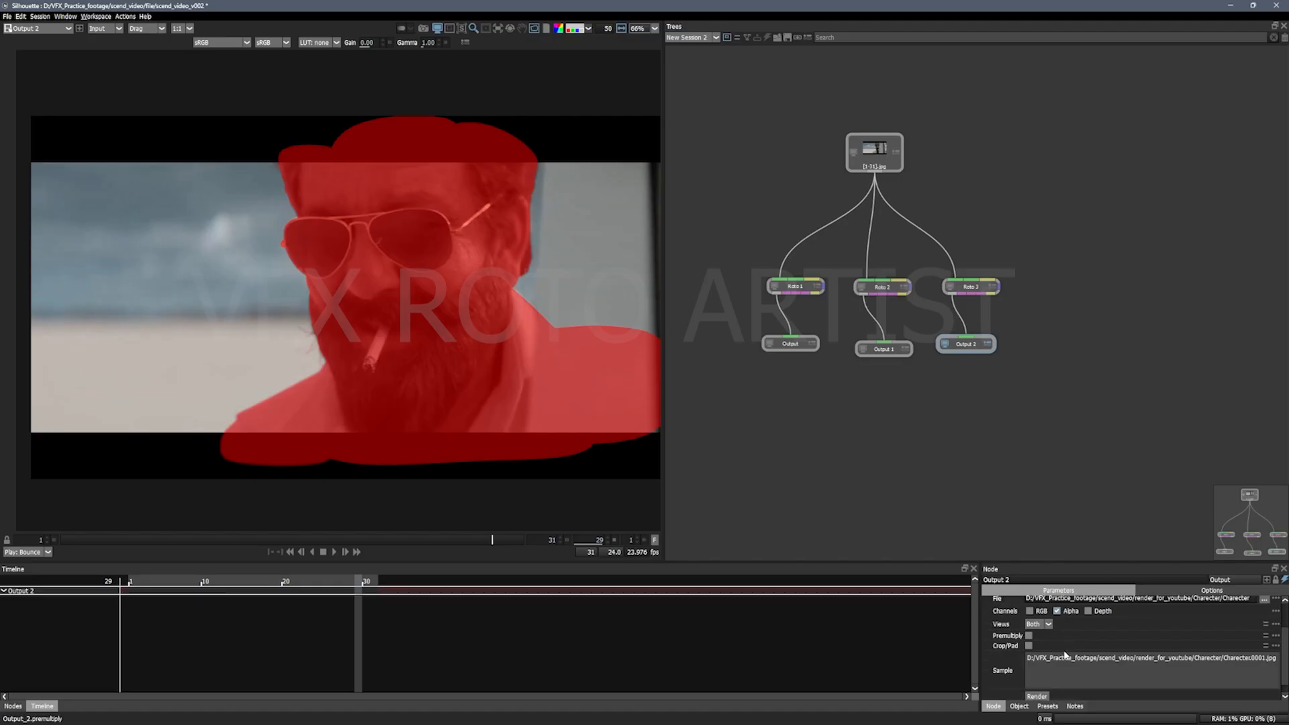
{"action": "scroll", "coordinate": [1065, 654], "scroll_direction": "down", "scroll_amount": 1}
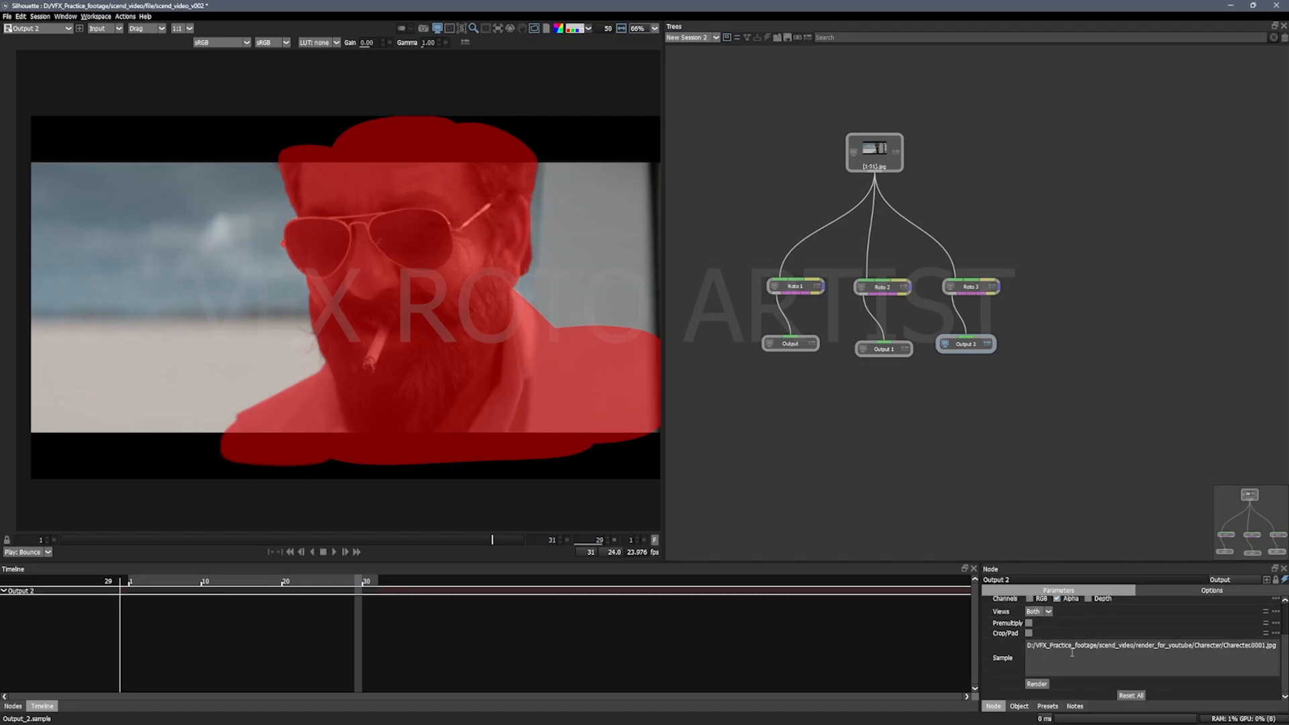
{"action": "scroll", "coordinate": [1068, 655], "scroll_direction": "up", "scroll_amount": 1}
{"action": "left_click", "coordinate": [786, 344]}
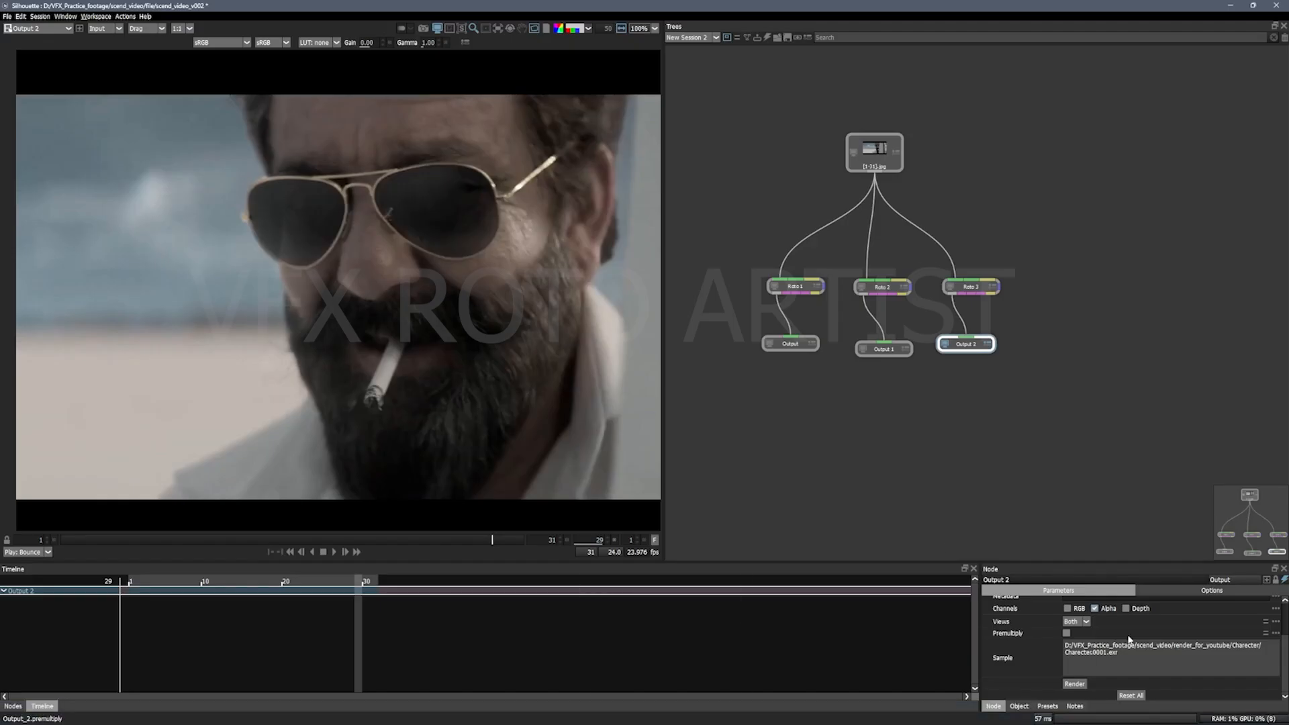
Step: Enable Premultiply on Output 2, Output 1 and Output
{"action": "scroll", "coordinate": [1129, 640], "scroll_direction": "up", "scroll_amount": 3}
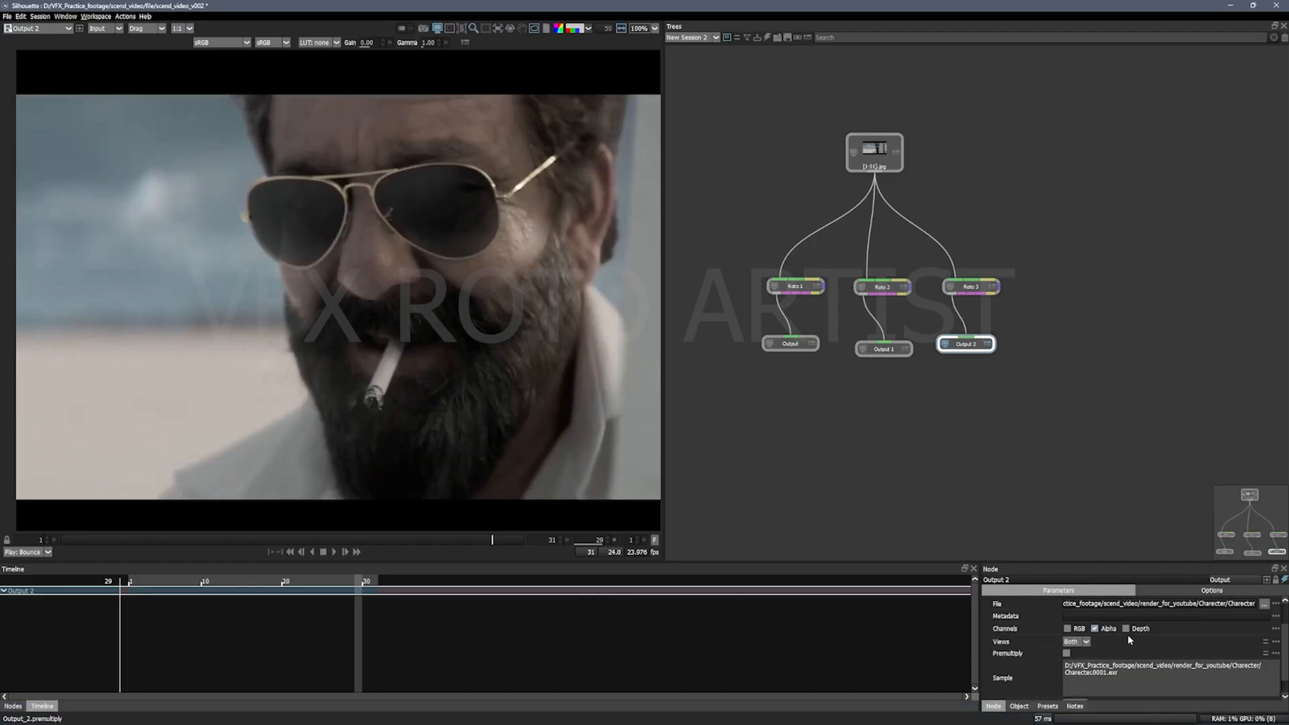
{"action": "scroll", "coordinate": [1129, 640], "scroll_direction": "down", "scroll_amount": 3}
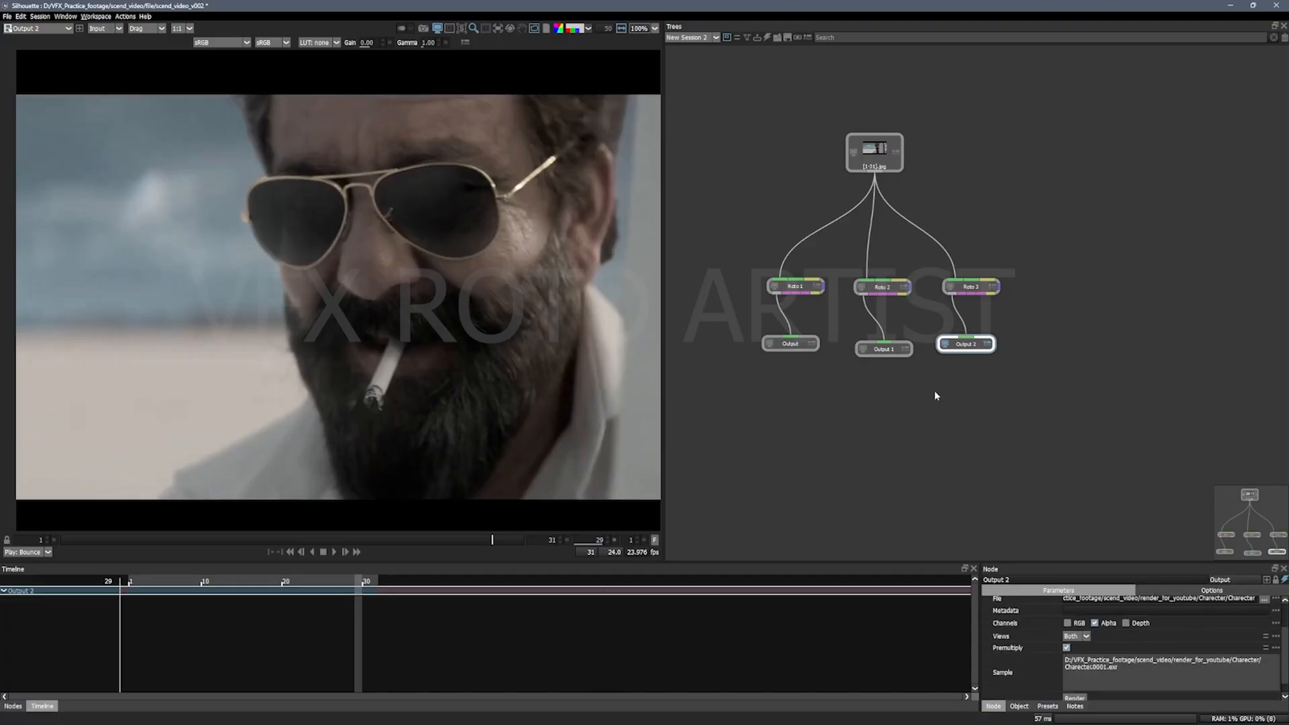
{"action": "left_click", "coordinate": [884, 349]}
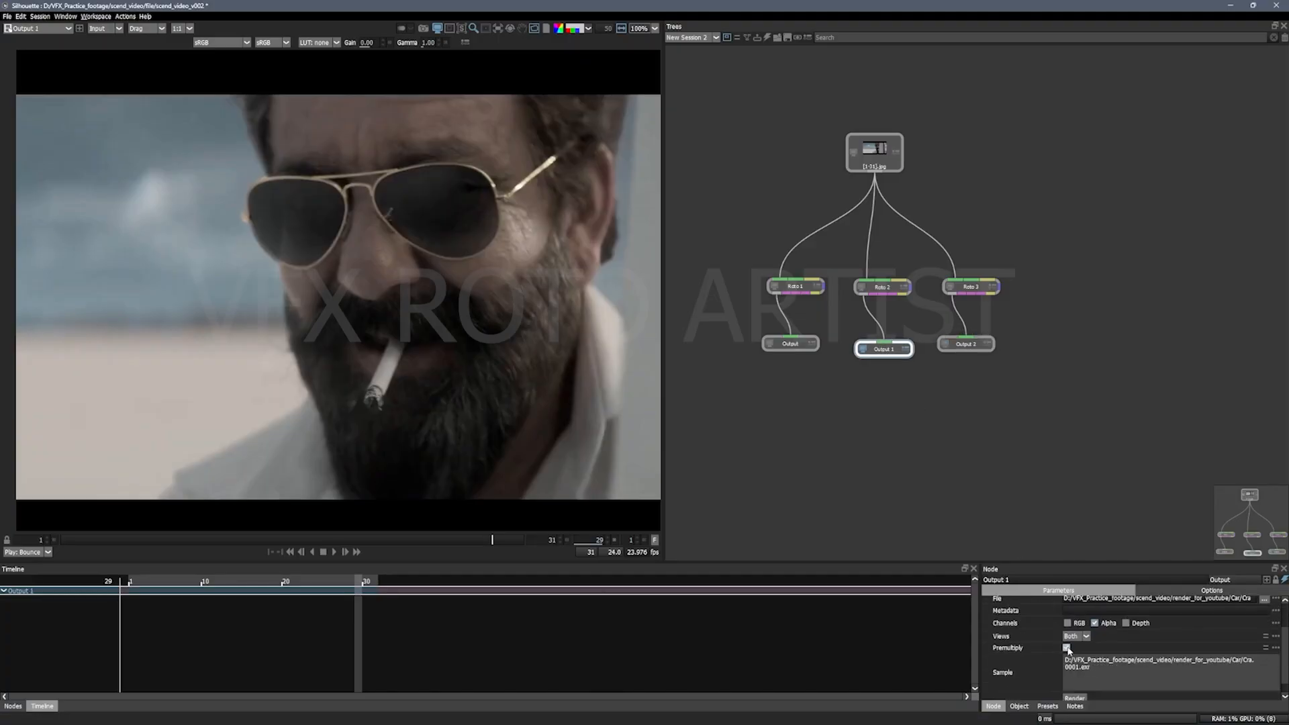
{"action": "left_click", "coordinate": [795, 348]}
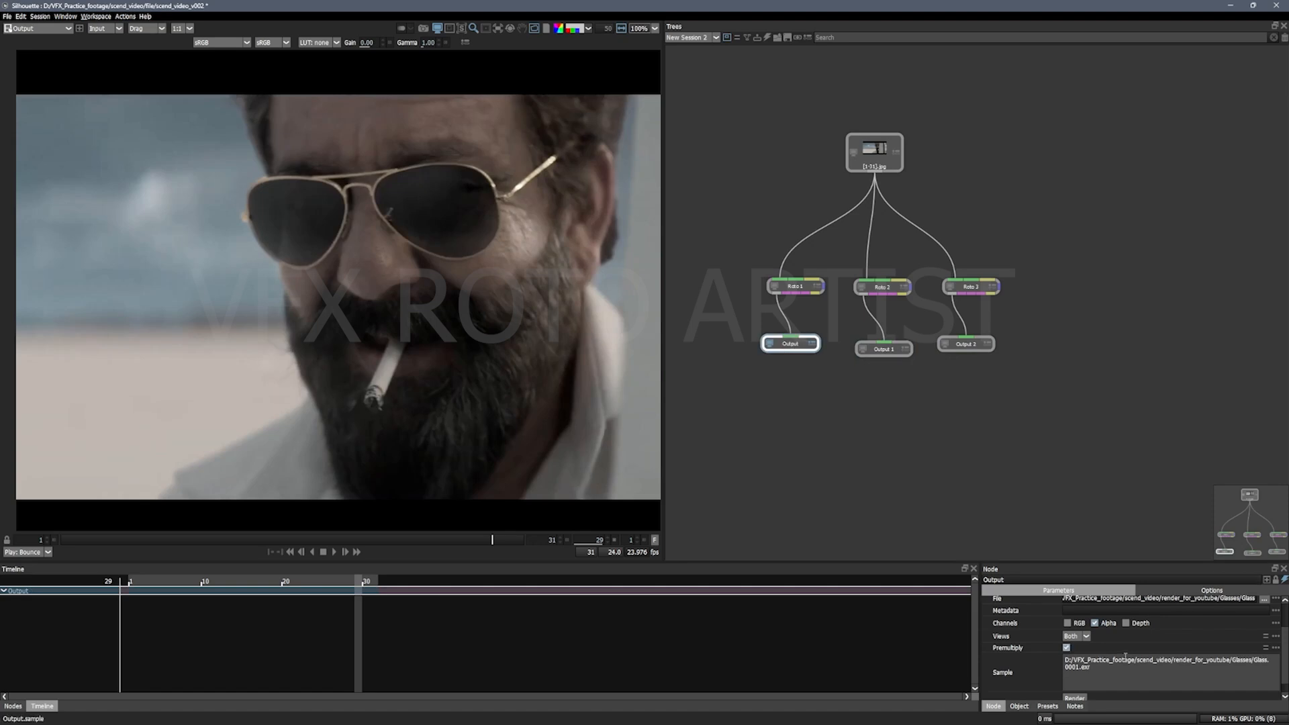
Step: Enable Automatic Data Window in the OpenEXR settings of the Output node
{"action": "scroll", "coordinate": [1128, 656], "scroll_direction": "up", "scroll_amount": 3}
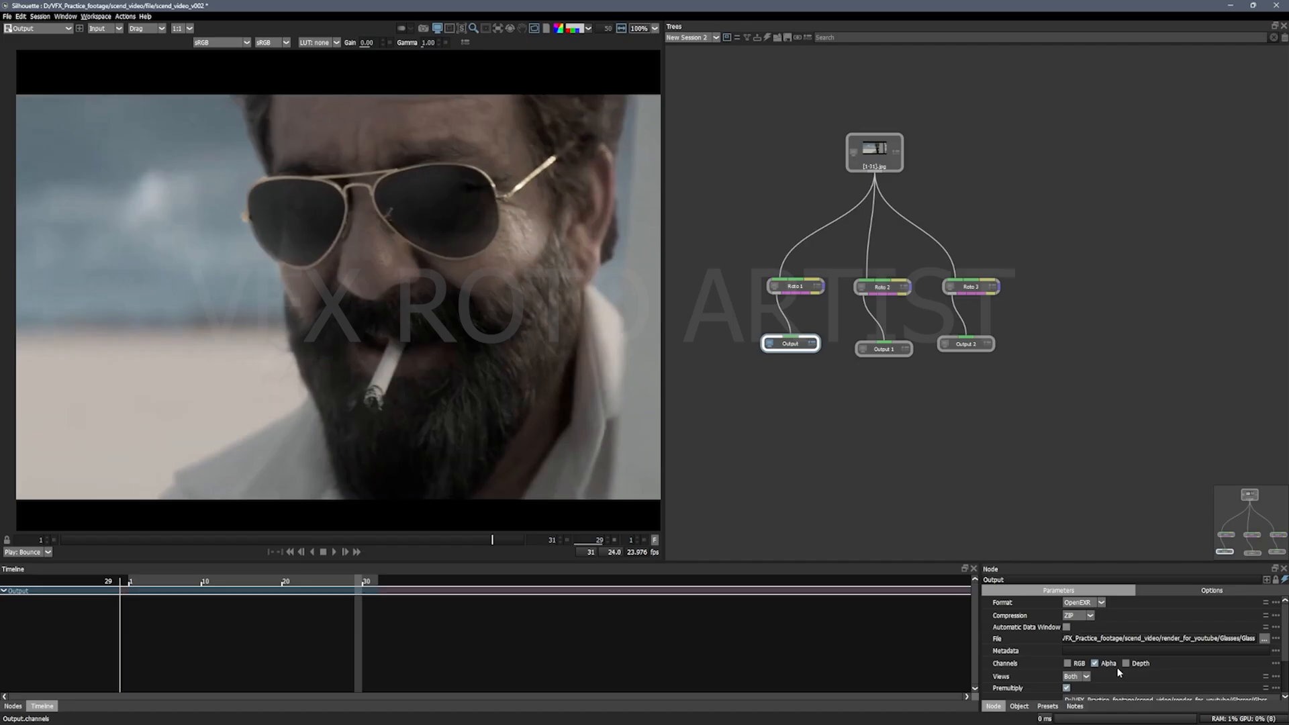
{"action": "scroll", "coordinate": [1155, 671], "scroll_direction": "down", "scroll_amount": 3}
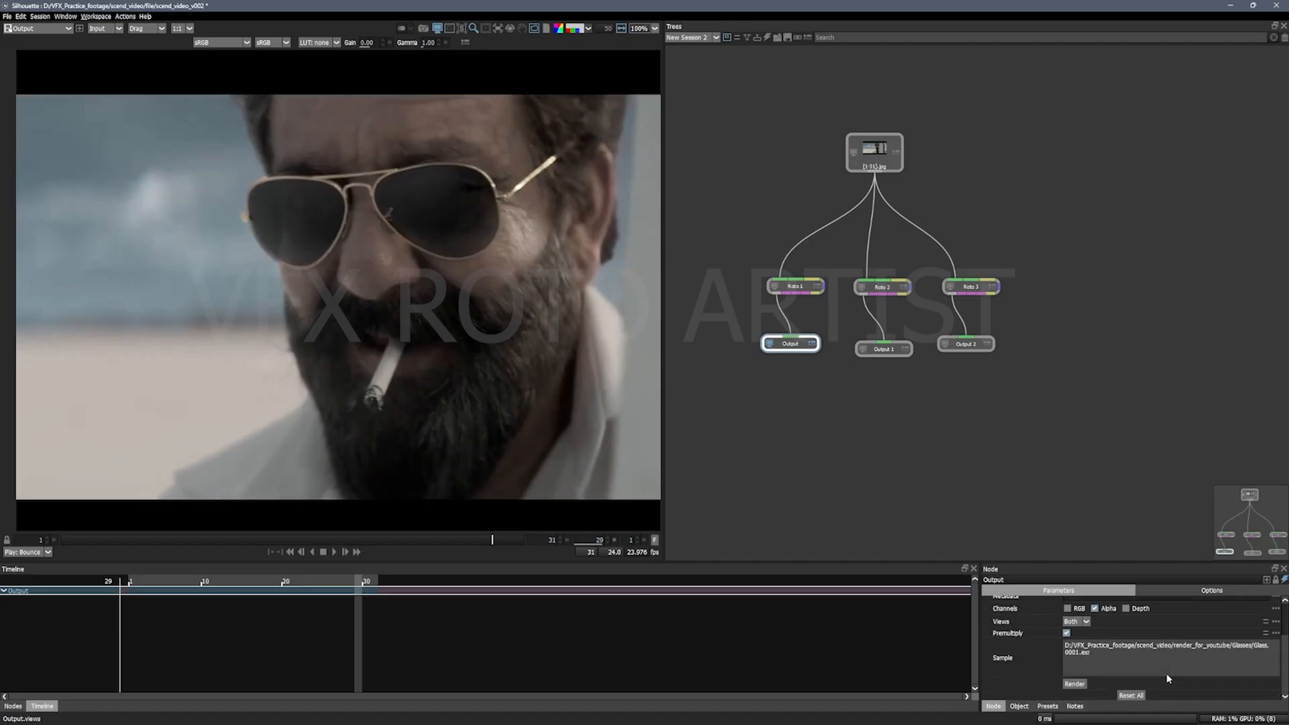
{"action": "scroll", "coordinate": [1117, 639], "scroll_direction": "up", "scroll_amount": 3}
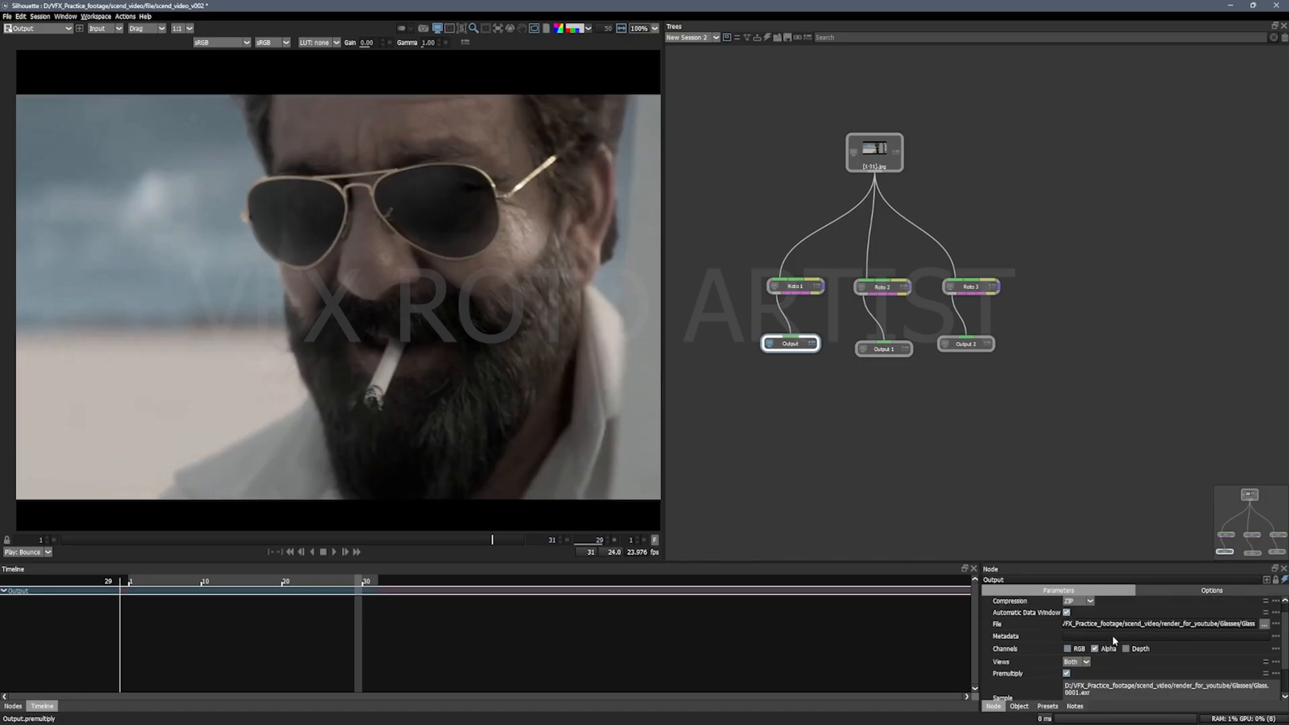
{"action": "scroll", "coordinate": [1114, 641], "scroll_direction": "down", "scroll_amount": 3}
Step: Render all output nodes over the work range and reselect Output 2
{"action": "left_click", "coordinate": [1075, 684]}
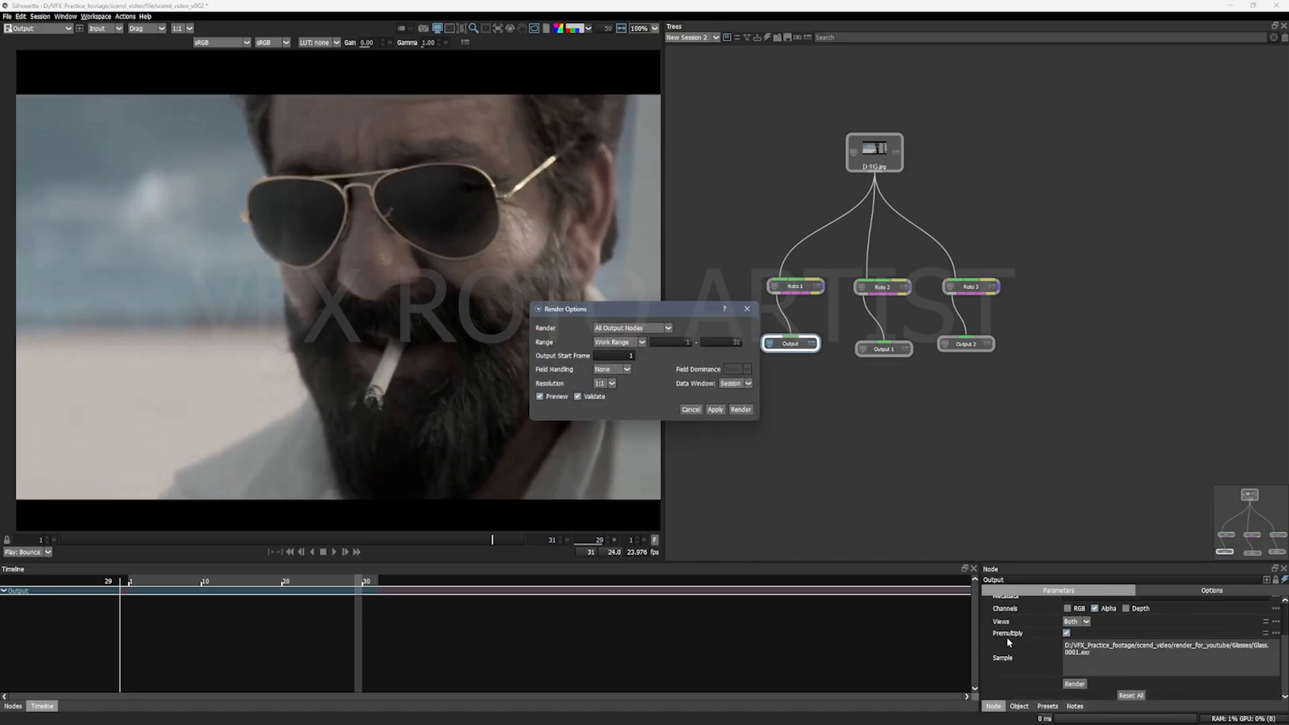
{"action": "left_click", "coordinate": [739, 410]}
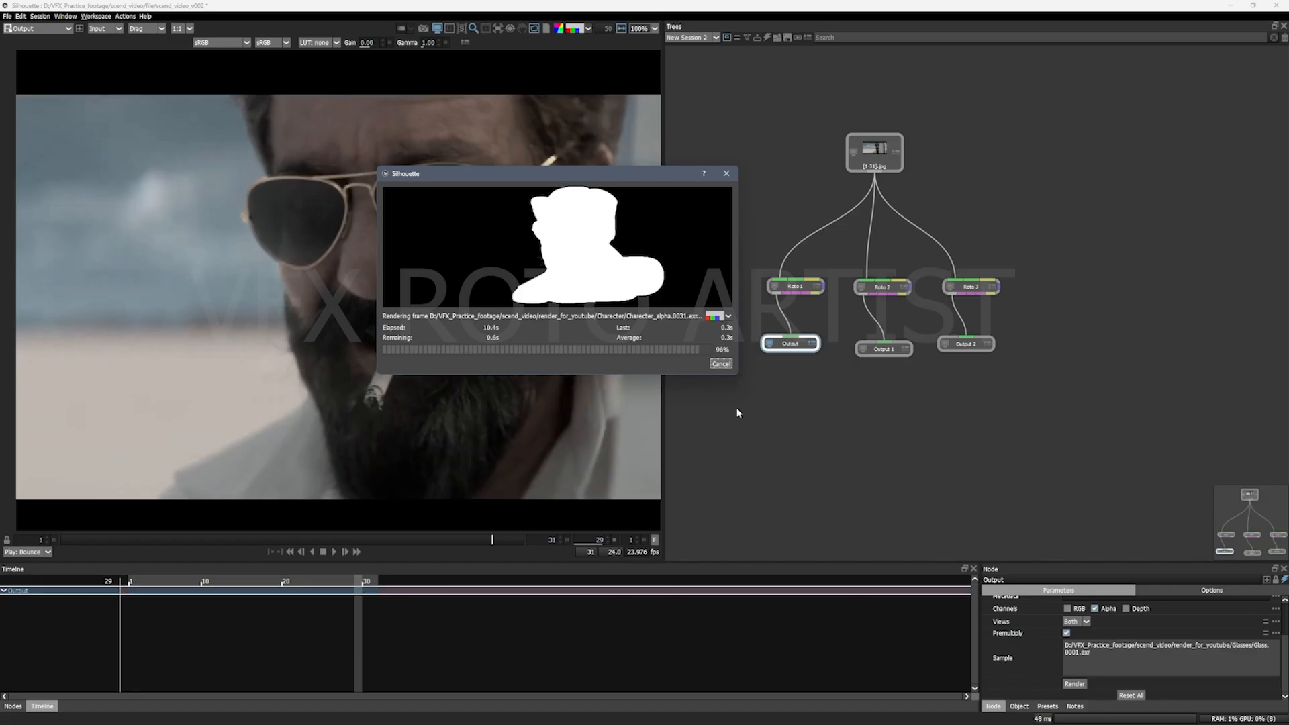
{"action": "left_click", "coordinate": [884, 348]}
{"action": "left_click", "coordinate": [965, 345]}
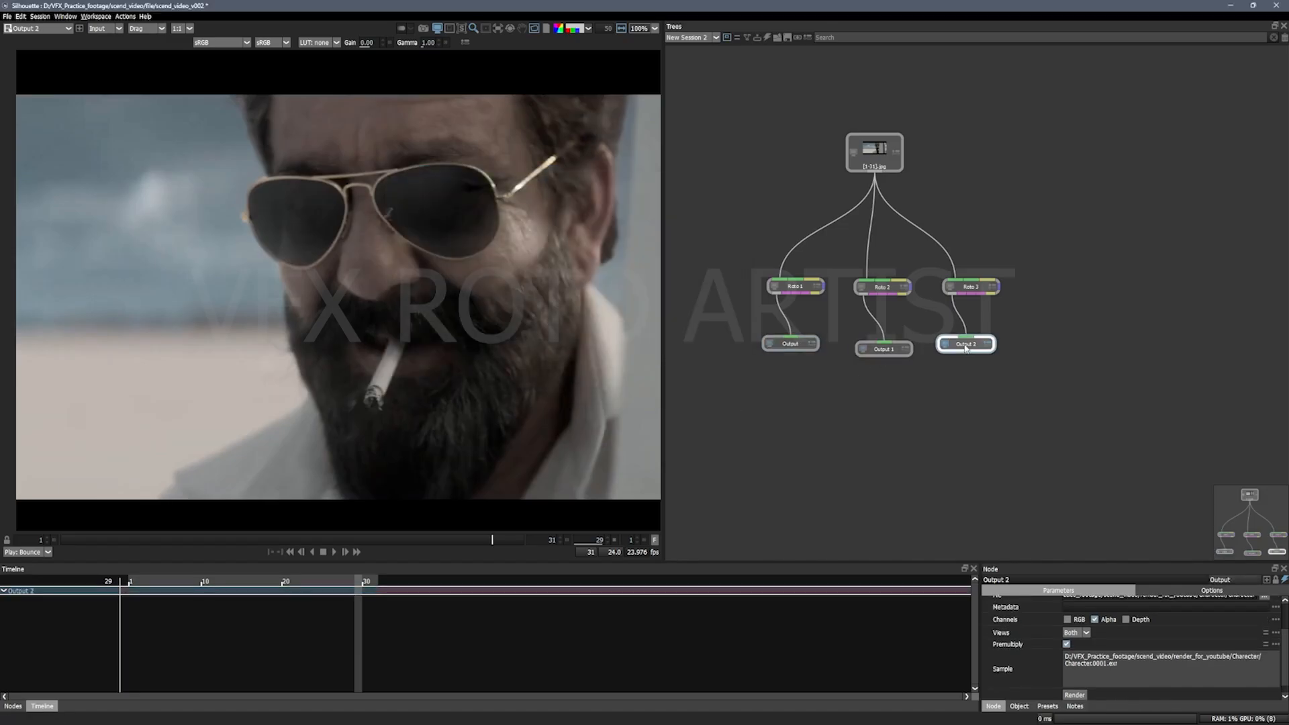
Step: Switch to File Explorer, go from the Glasses folder back to render_for_youtube and select the Charecter folder
{"action": "mouse_move", "coordinate": [478, 713]}
{"action": "left_click", "coordinate": [481, 672]}
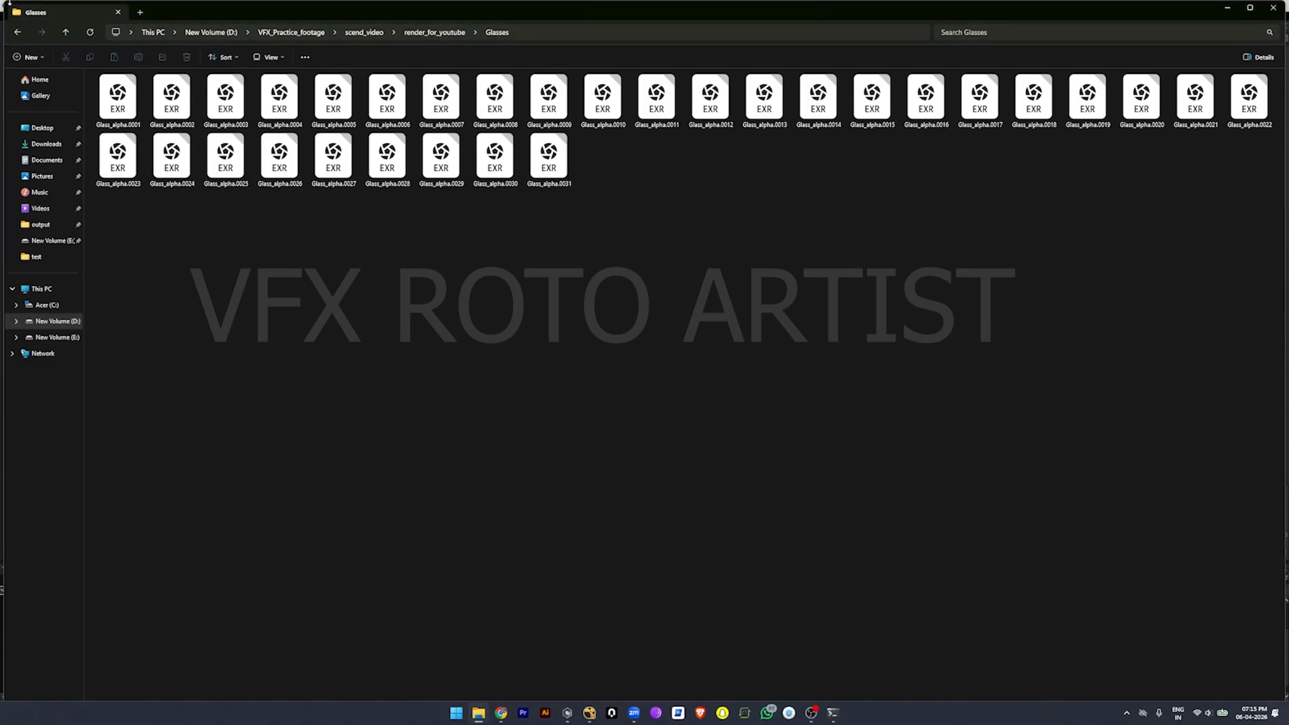
{"action": "left_click", "coordinate": [17, 32]}
{"action": "left_click", "coordinate": [171, 99]}
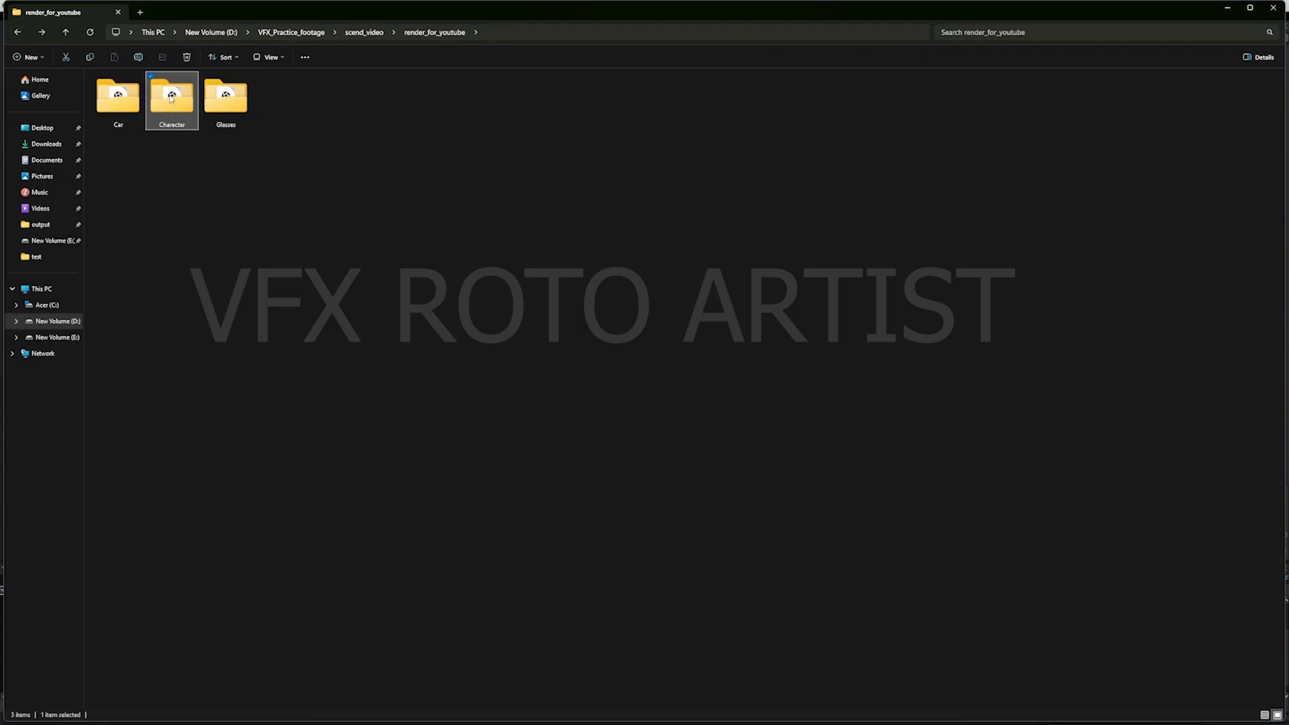
Step: Bring the Charecter render folder into NukeX's node graph and move a matte Read node aside
{"action": "left_click", "coordinate": [592, 714]}
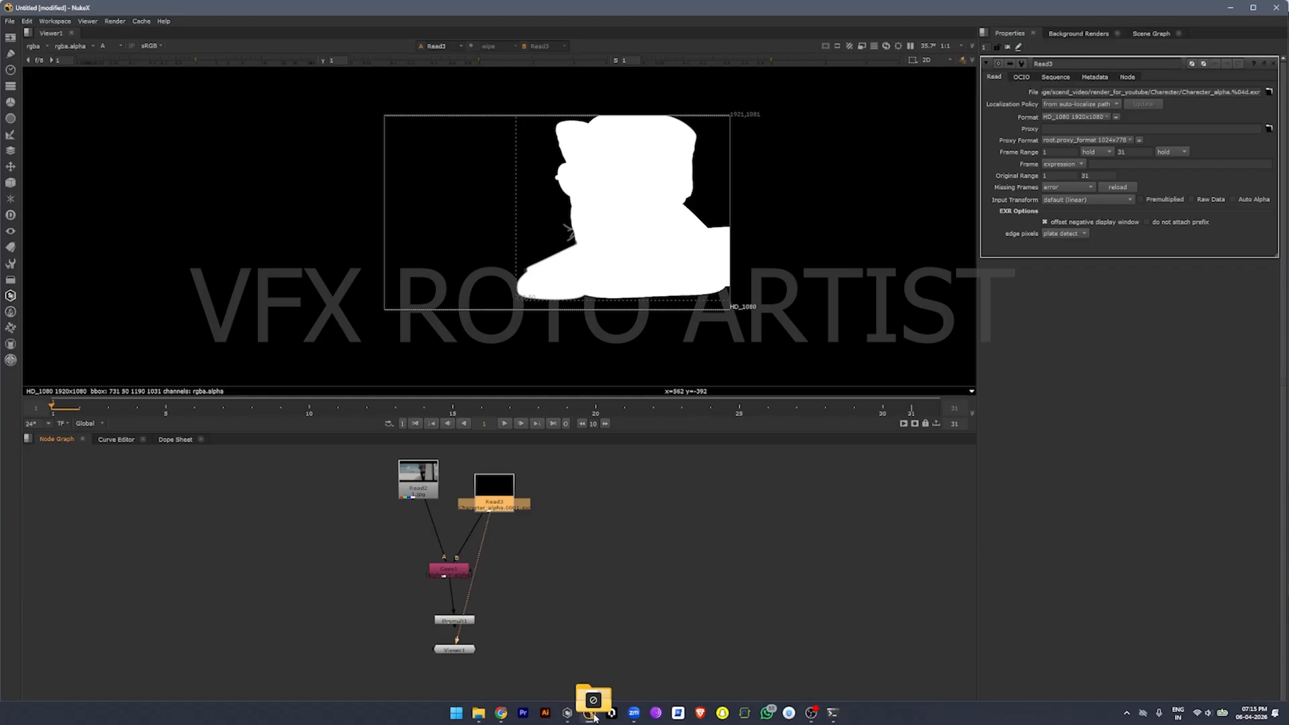
{"action": "left_click_drag", "start_coordinate": [593, 716], "coordinate": [743, 576]}
{"action": "left_click_drag", "start_coordinate": [478, 501], "coordinate": [664, 535]}
Step: Delete both Charecter_alpha Read nodes from the node graph
{"action": "left_click", "coordinate": [500, 501]}
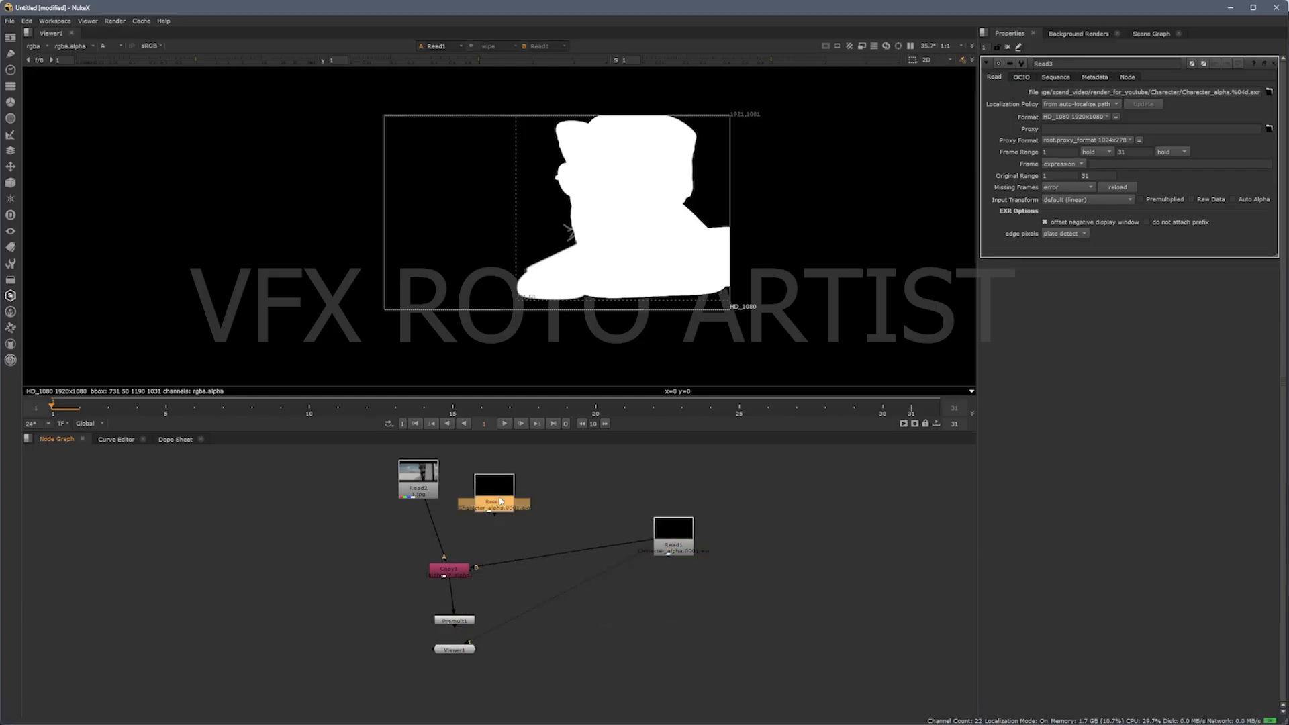
{"action": "key", "text": "Delete"}
{"action": "left_click", "coordinate": [664, 549]}
{"action": "key", "text": "Delete"}
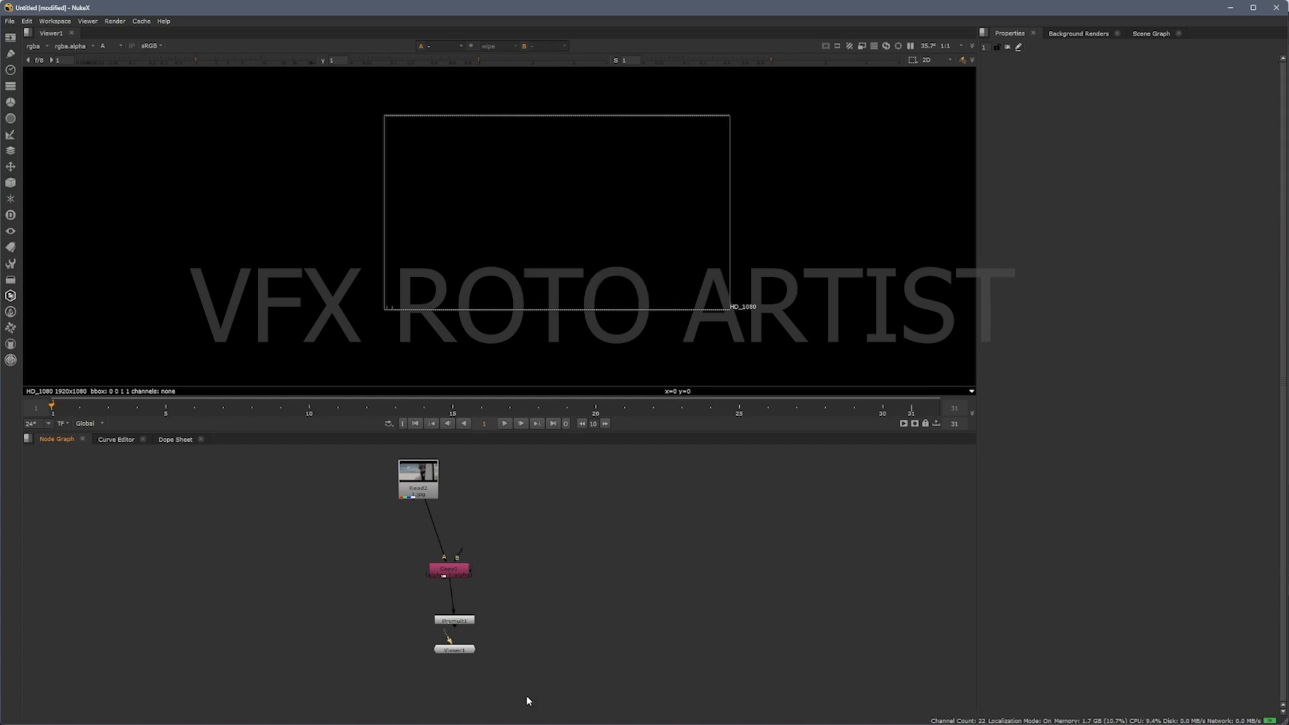
Step: Delete the pink node and the Premult node below the footage, and connect the viewer to the footage Read node
{"action": "left_click_drag", "start_coordinate": [517, 630], "coordinate": [412, 554]}
{"action": "key", "text": "Delete"}
{"action": "key", "text": "1"}
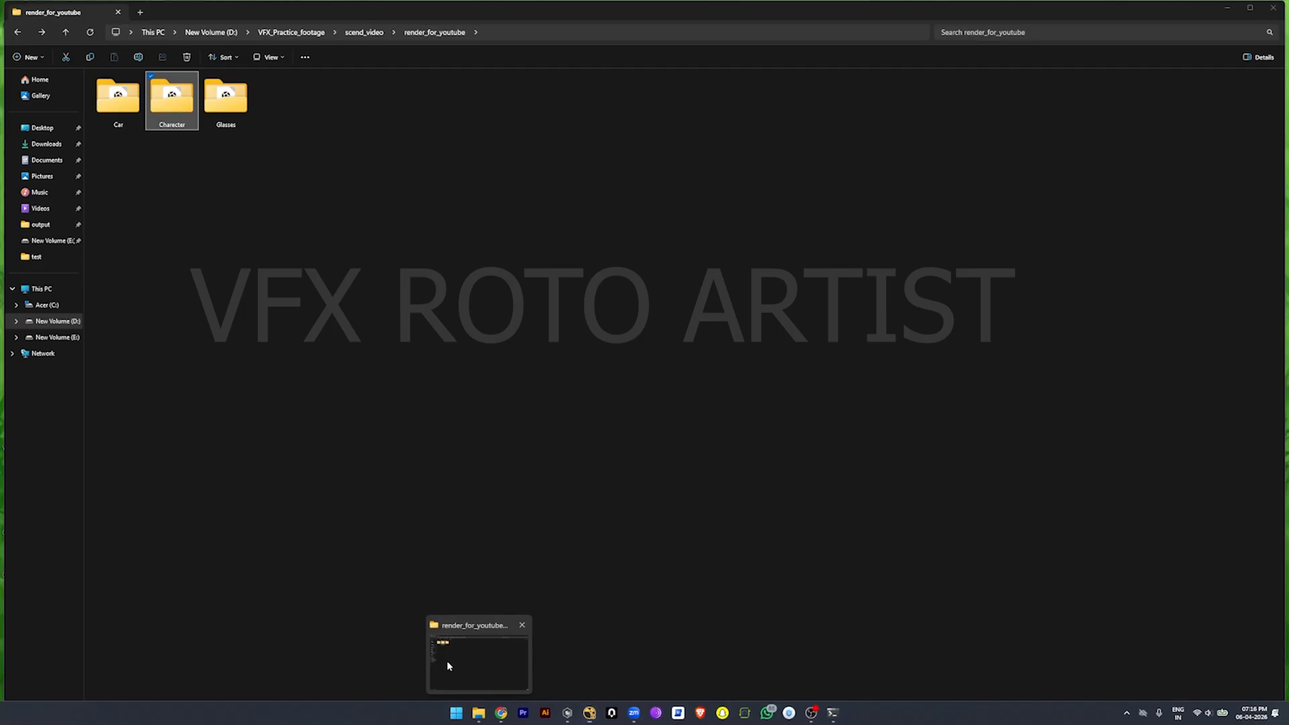
Step: Import the Charecter folder from File Explorer into NukeX's node graph and place its Read node beside the footage node
{"action": "left_click", "coordinate": [445, 663]}
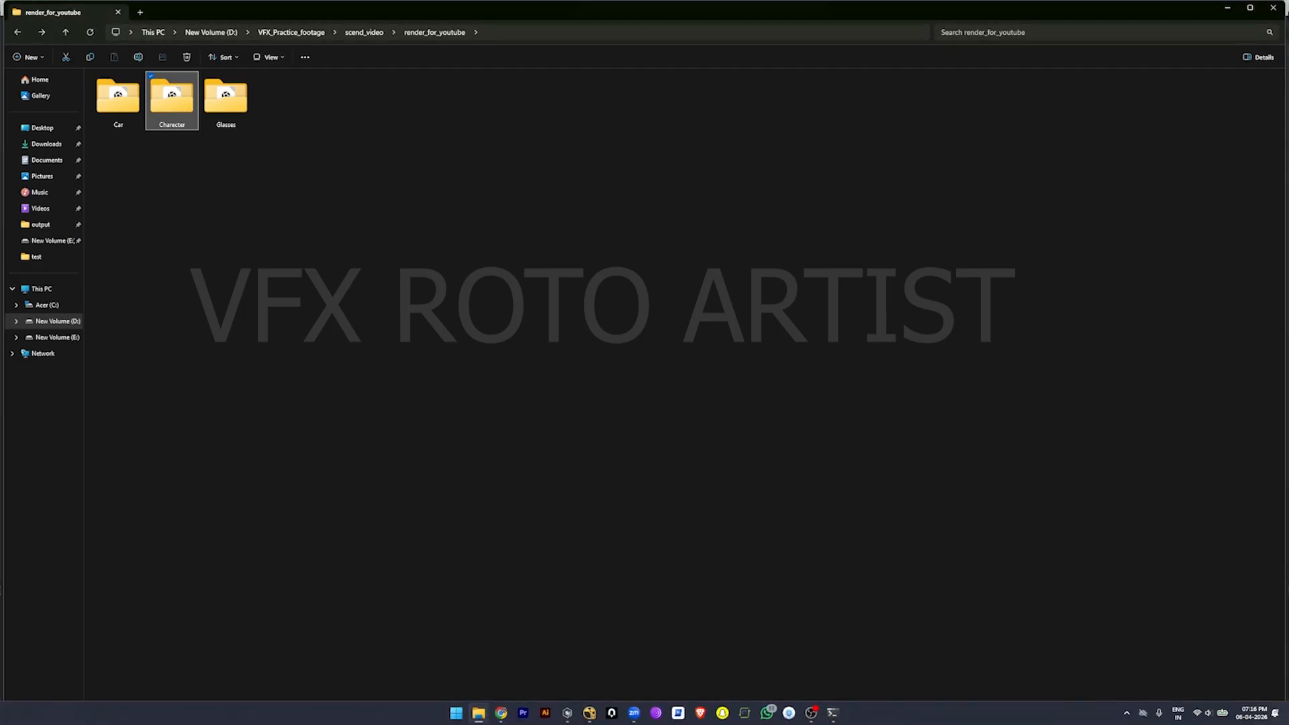
{"action": "left_click", "coordinate": [589, 716]}
{"action": "left_click_drag", "start_coordinate": [588, 721], "coordinate": [539, 541]}
{"action": "left_click_drag", "start_coordinate": [461, 639], "coordinate": [534, 477]}
{"action": "double_click", "coordinate": [534, 477]}
Step: Inspect the Charecter matte's alpha channel in the viewer, and switch the viewer back to the footage in colour
{"action": "key", "text": "1"}
{"action": "key", "text": "a"}
{"action": "key", "text": "a"}
{"action": "key", "text": "a"}
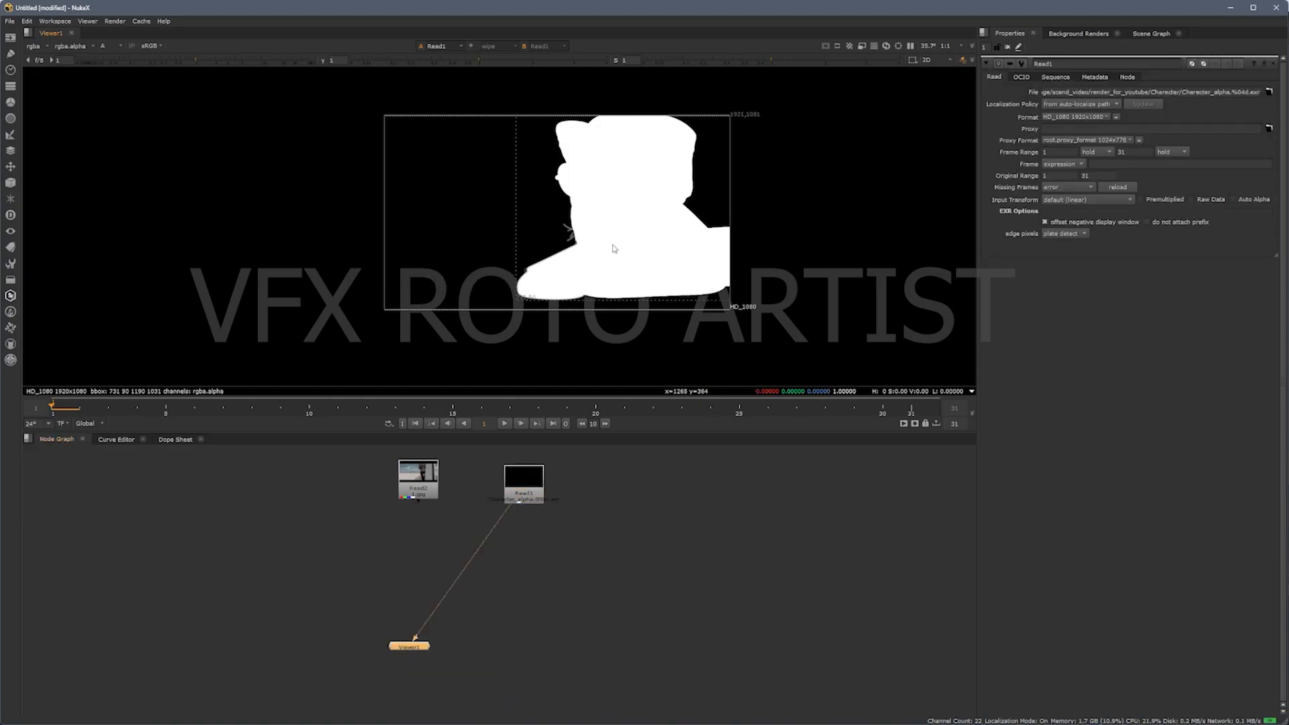
{"action": "left_click", "coordinate": [420, 489]}
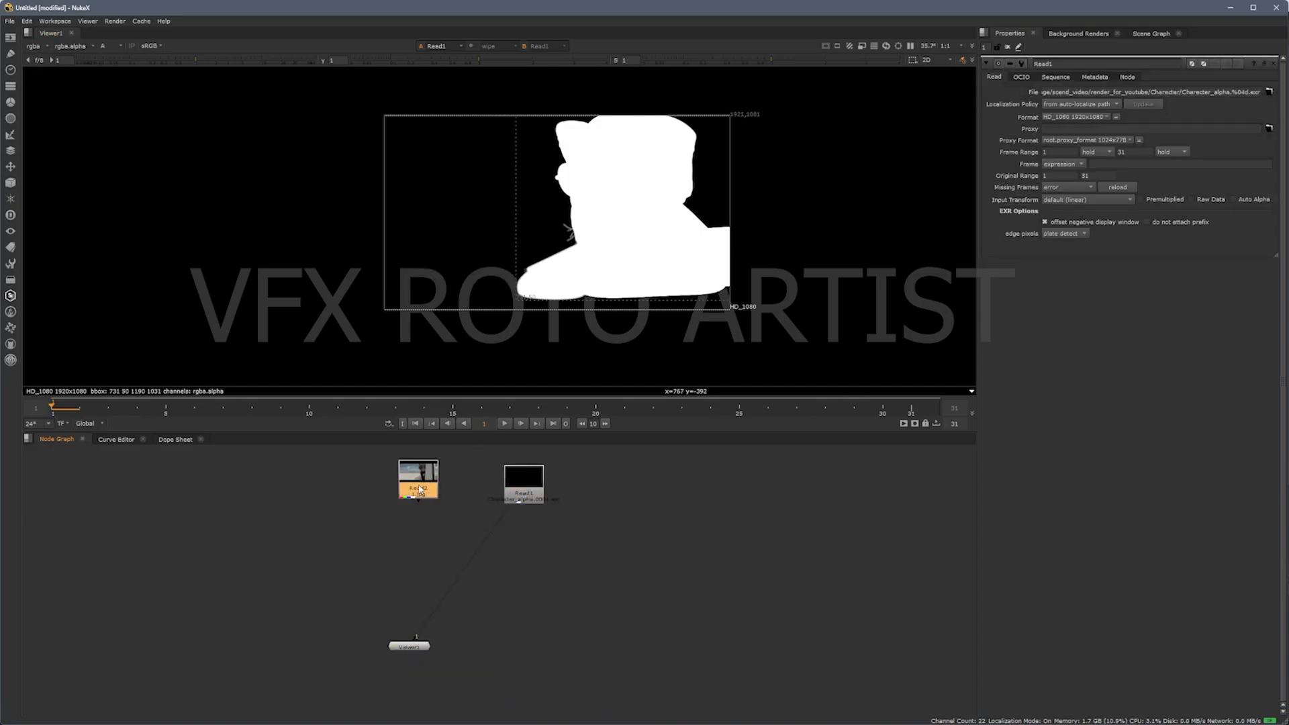
{"action": "key", "text": "1"}
{"action": "key", "text": "a"}
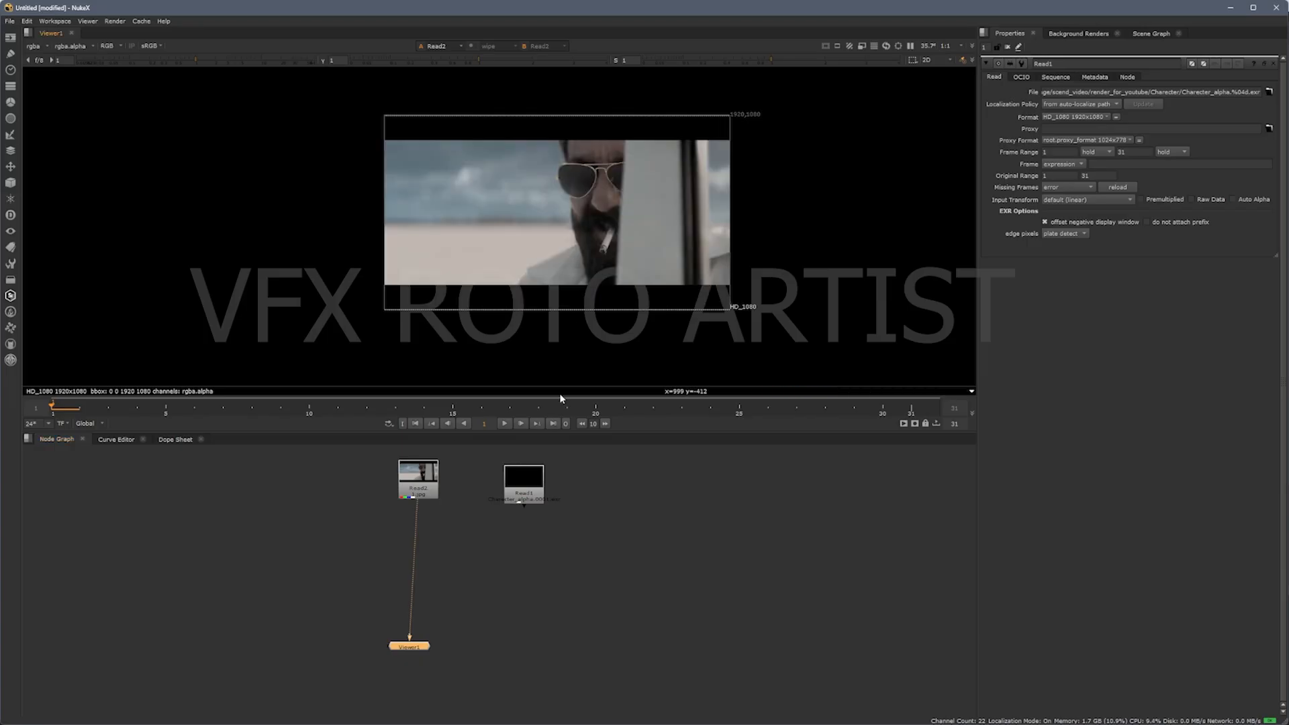
Step: Insert a Copy node between the footage Read node and the viewer, and connect its A input to the Charecter Read node
{"action": "left_click_drag", "start_coordinate": [424, 652], "coordinate": [457, 662]}
{"action": "key", "text": "Tab"}
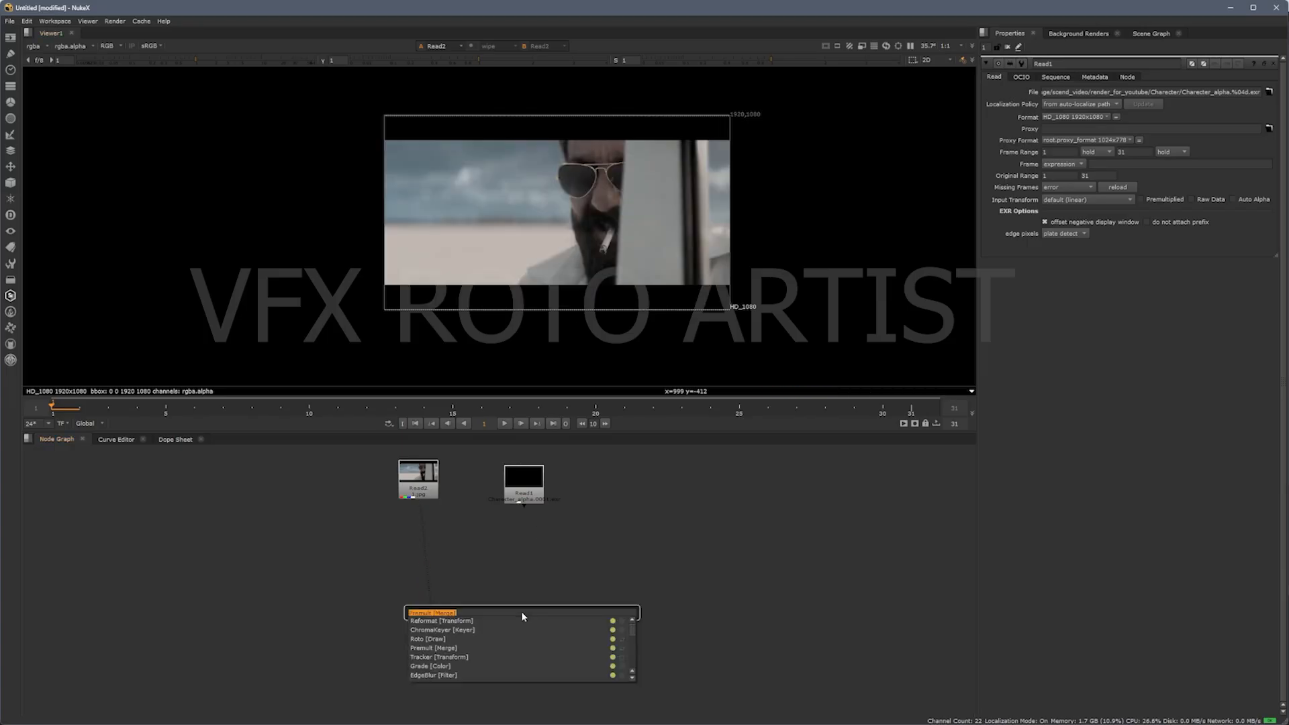
{"action": "type", "text": "c"}
{"action": "left_click", "coordinate": [461, 643]}
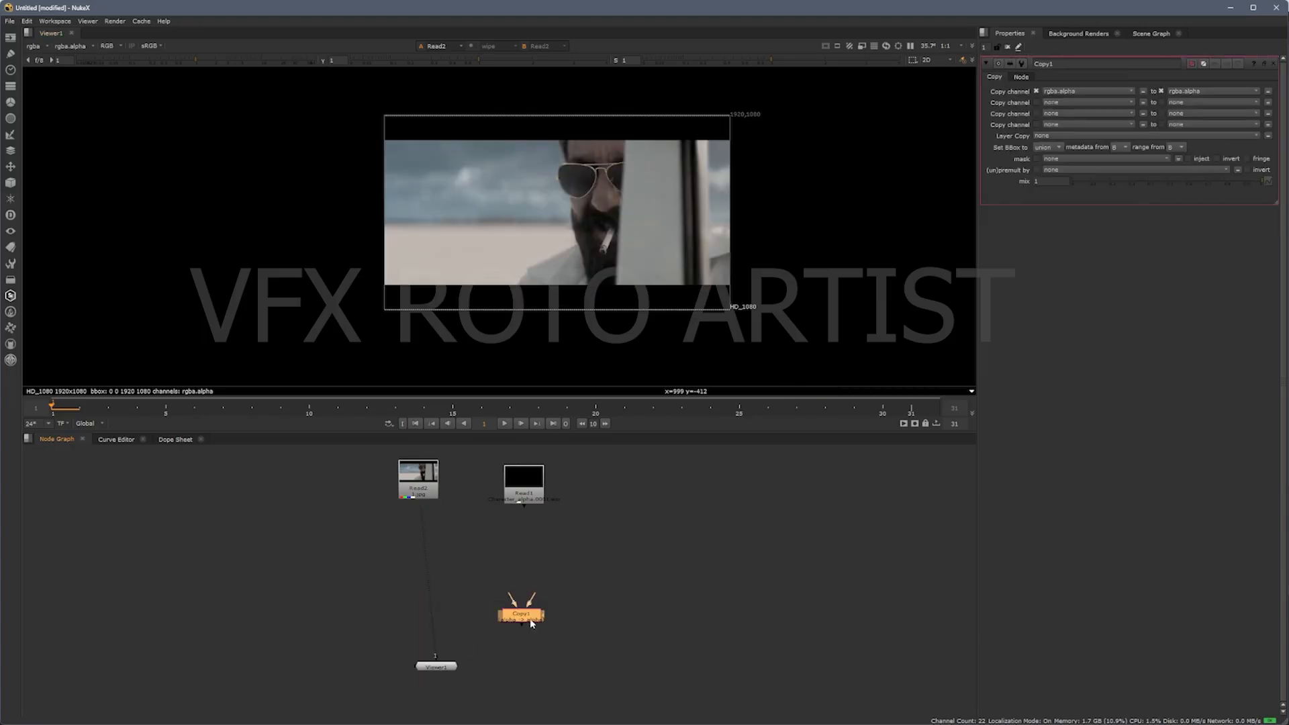
{"action": "left_click", "coordinate": [447, 588]}
{"action": "left_click_drag", "start_coordinate": [427, 572], "coordinate": [478, 498]}
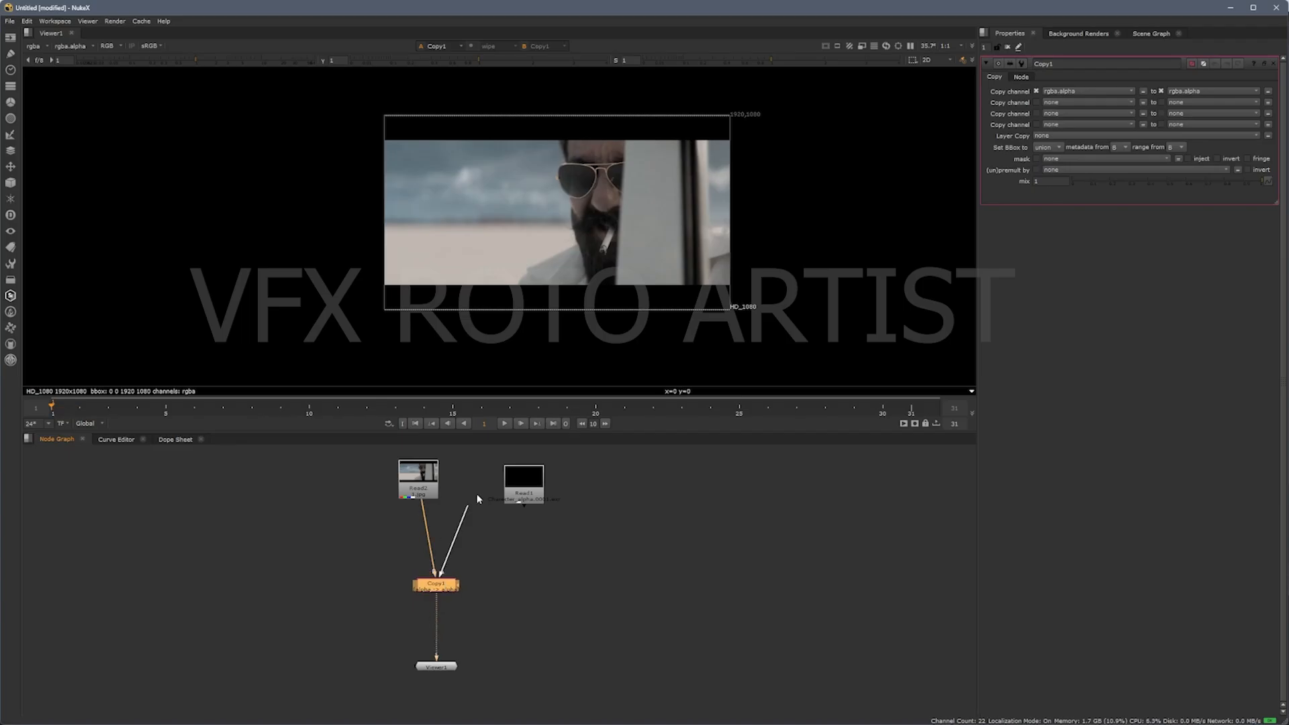
Step: Check the alpha copied from the Charecter matte in the viewer, and return the display to colour
{"action": "key", "text": "a"}
{"action": "key", "text": "a"}
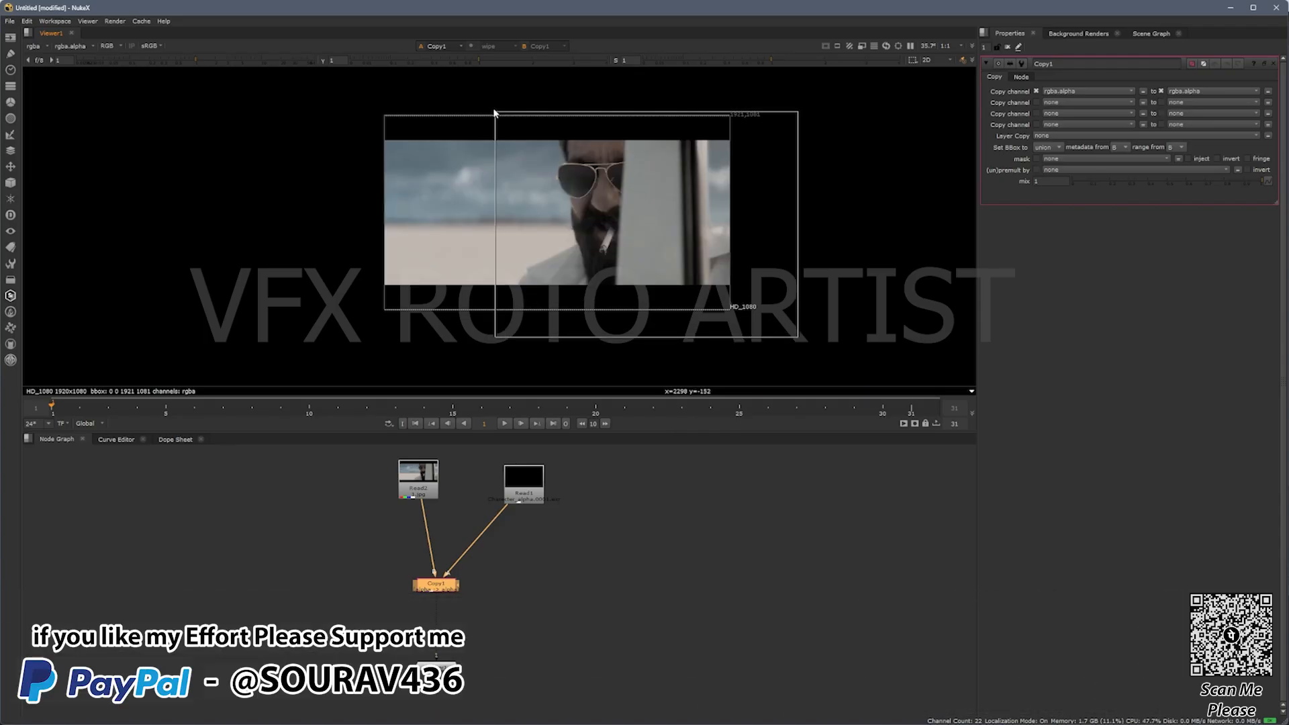
{"action": "key", "text": "a"}
{"action": "key", "text": "a"}
Step: Import the Glasses folder from File Explorer into NukeX's node graph, and connect its Read node to the Copy node's A input
{"action": "mouse_move", "coordinate": [539, 710]}
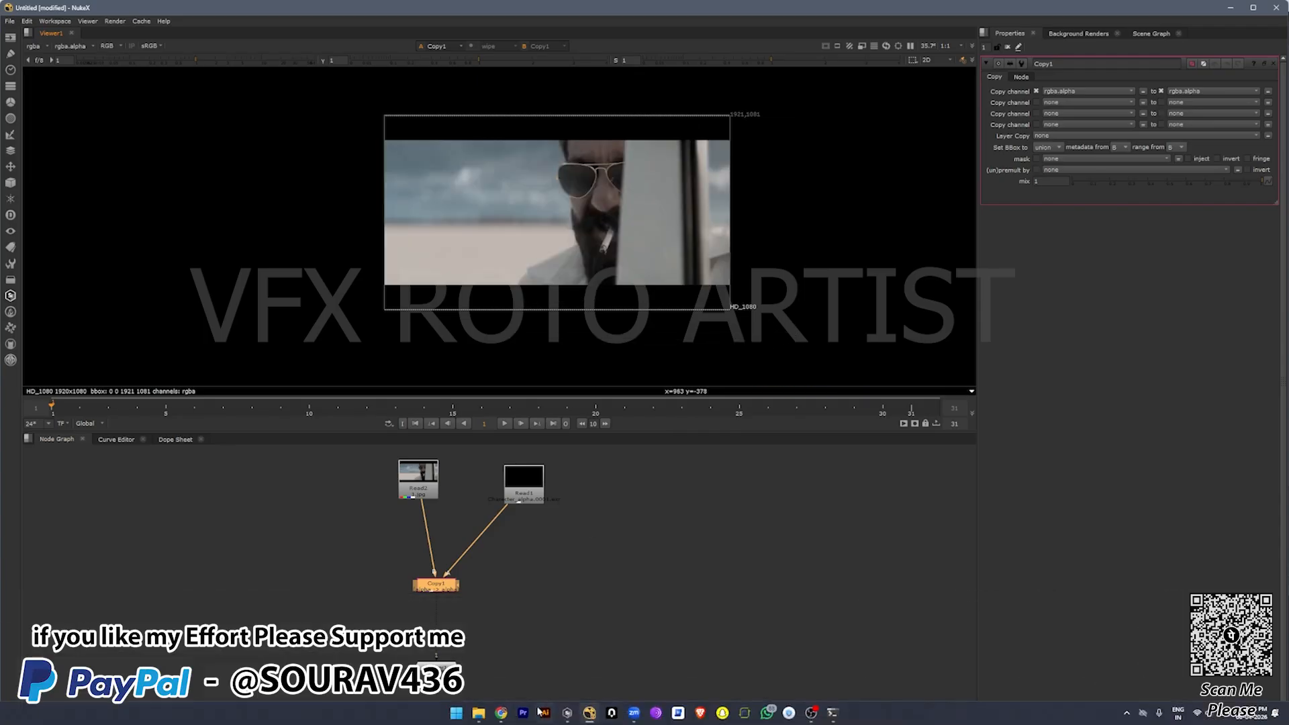
{"action": "left_click", "coordinate": [479, 713]}
{"action": "left_click", "coordinate": [236, 109]}
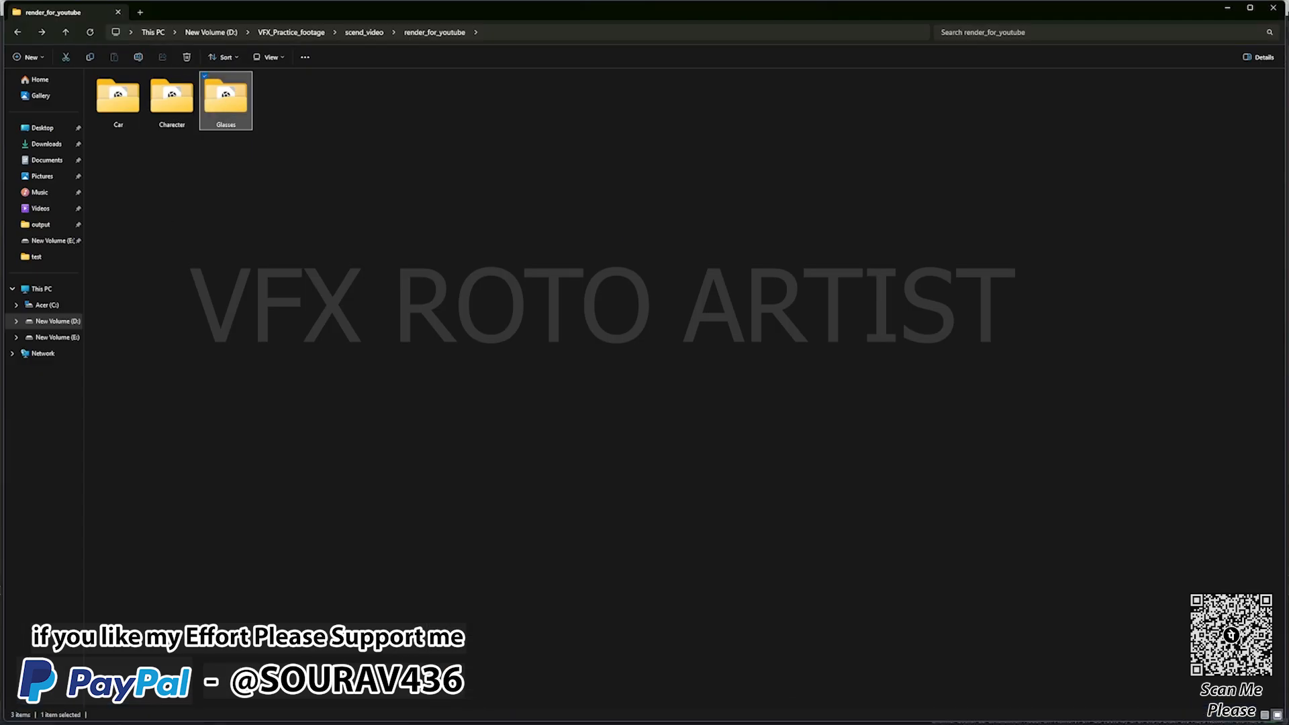
{"action": "left_click", "coordinate": [590, 713]}
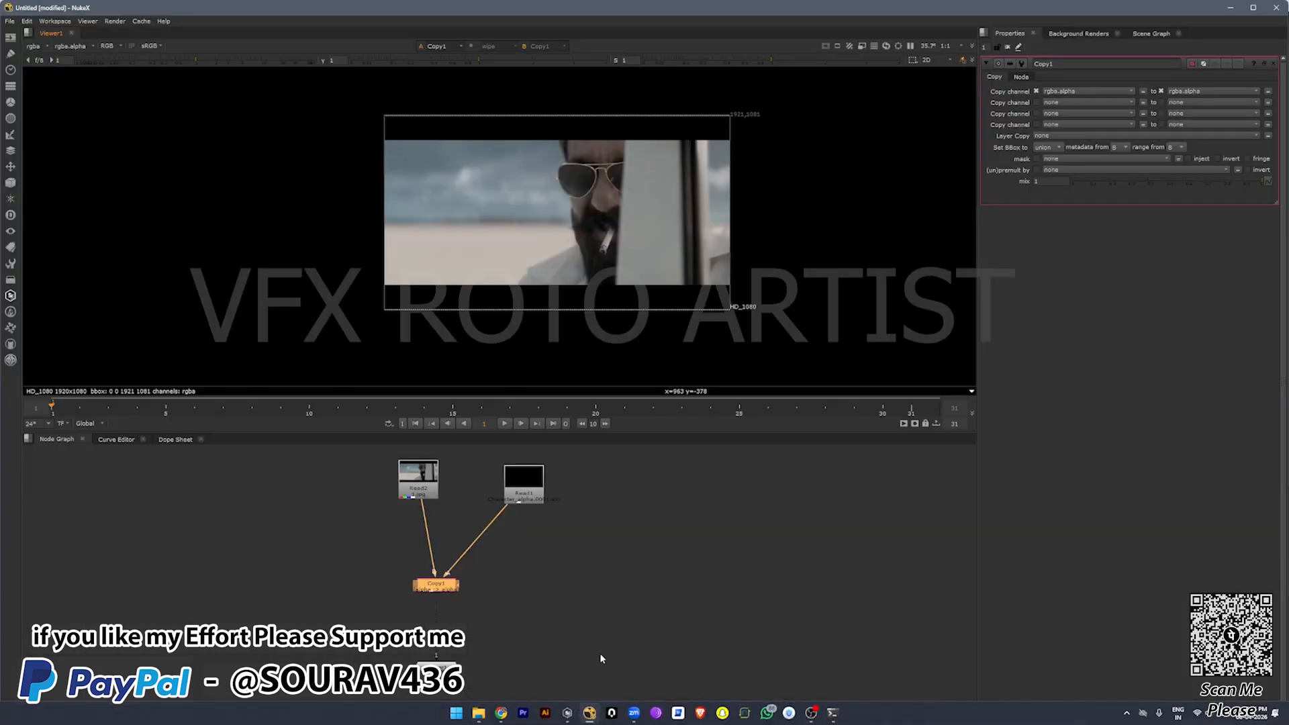
{"action": "left_click_drag", "start_coordinate": [601, 656], "coordinate": [539, 575]}
{"action": "left_click", "coordinate": [444, 589]}
{"action": "key", "text": "1"}
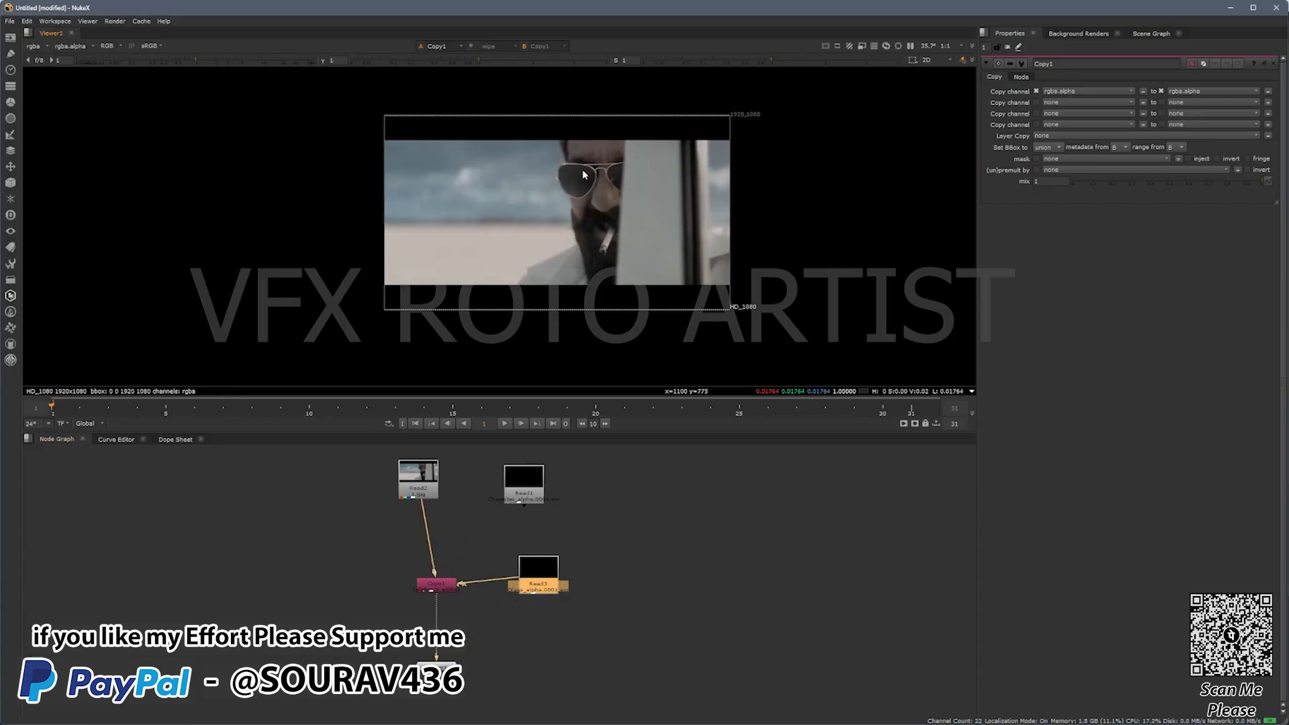
Step: Inspect the Glasses matte's alpha channel closely against the colour footage in the viewer
{"action": "scroll", "coordinate": [583, 173], "scroll_direction": "up", "scroll_amount": 4}
{"action": "key", "text": "a"}
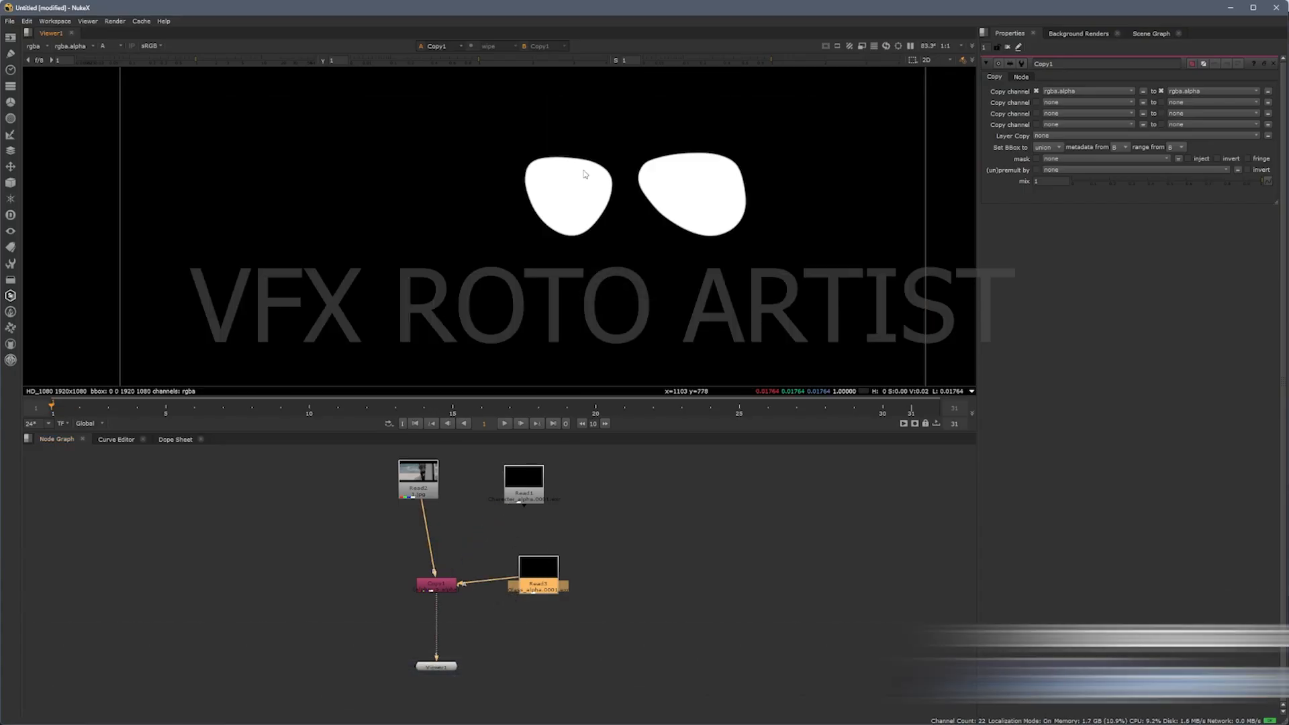
{"action": "key", "text": "a"}
{"action": "key", "text": "a"}
{"action": "key", "text": "a"}
{"action": "scroll", "coordinate": [583, 173], "scroll_direction": "down", "scroll_amount": 4}
{"action": "key", "text": "a"}
{"action": "key", "text": "a"}
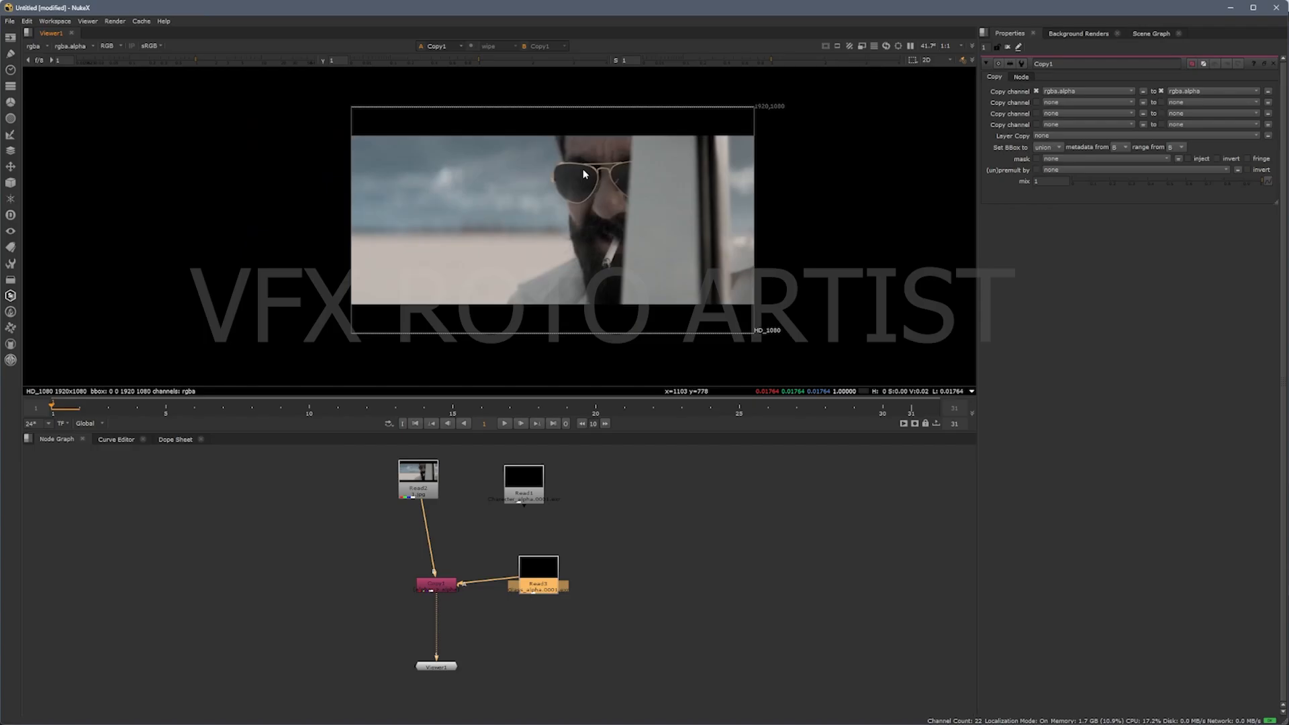
Step: Overlay the Glasses alpha on the footage as a red matte and examine its edges around both lenses
{"action": "scroll", "coordinate": [583, 173], "scroll_direction": "up", "scroll_amount": 4}
{"action": "key", "text": "m"}
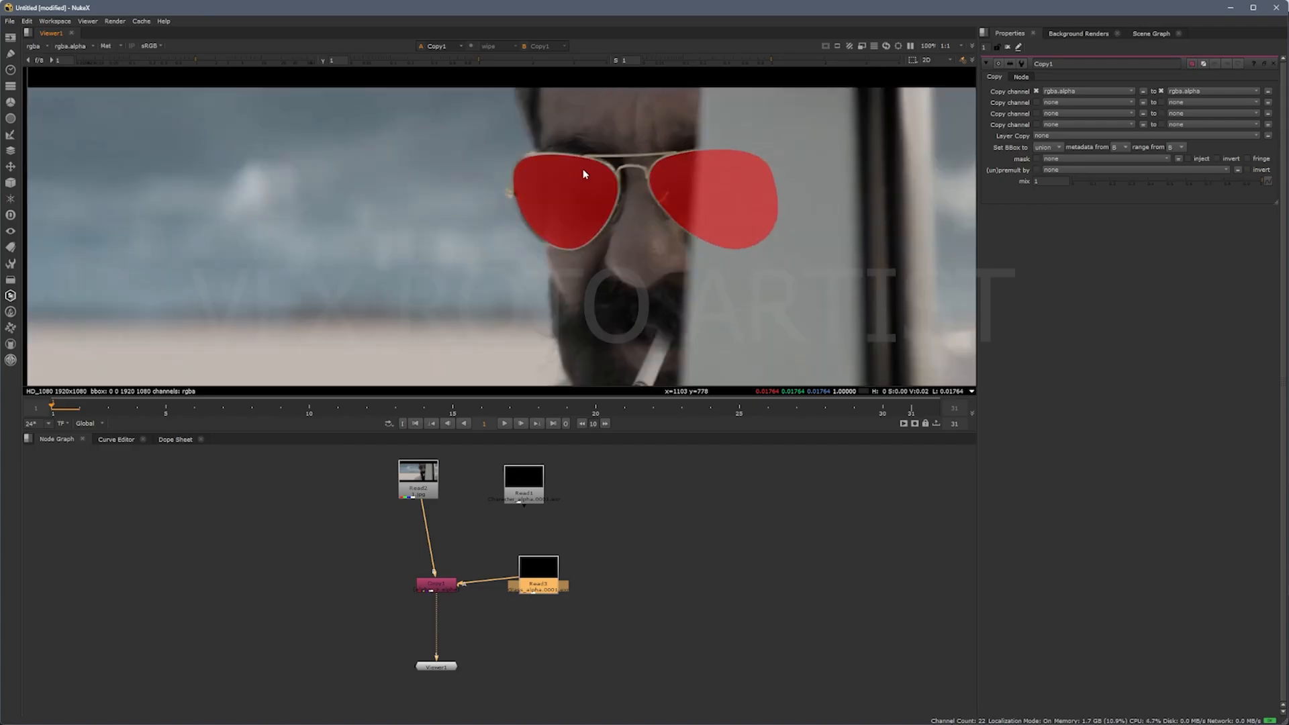
{"action": "scroll", "coordinate": [582, 174], "scroll_direction": "down", "scroll_amount": 3}
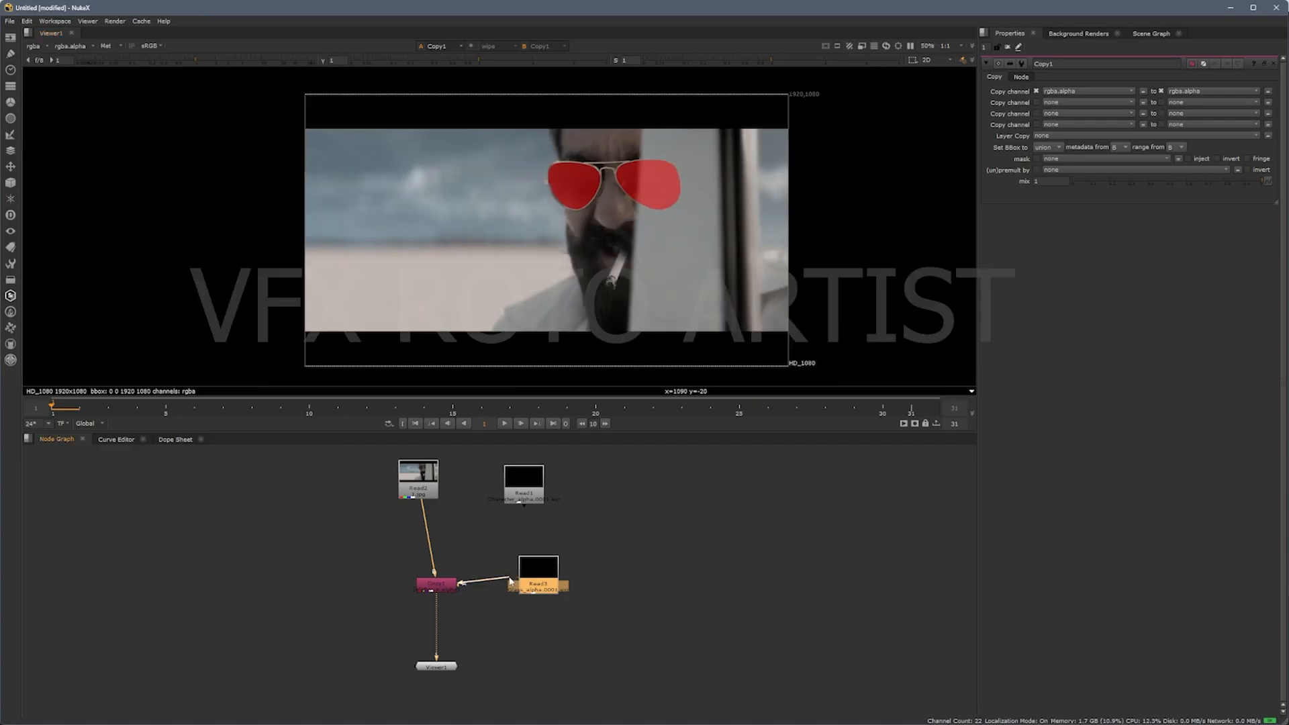
Step: Reconnect the Copy node's A input to the Charecter Read node and check its red matte overlay at frame 5
{"action": "left_click_drag", "start_coordinate": [509, 578], "coordinate": [519, 493]}
{"action": "key", "text": "f"}
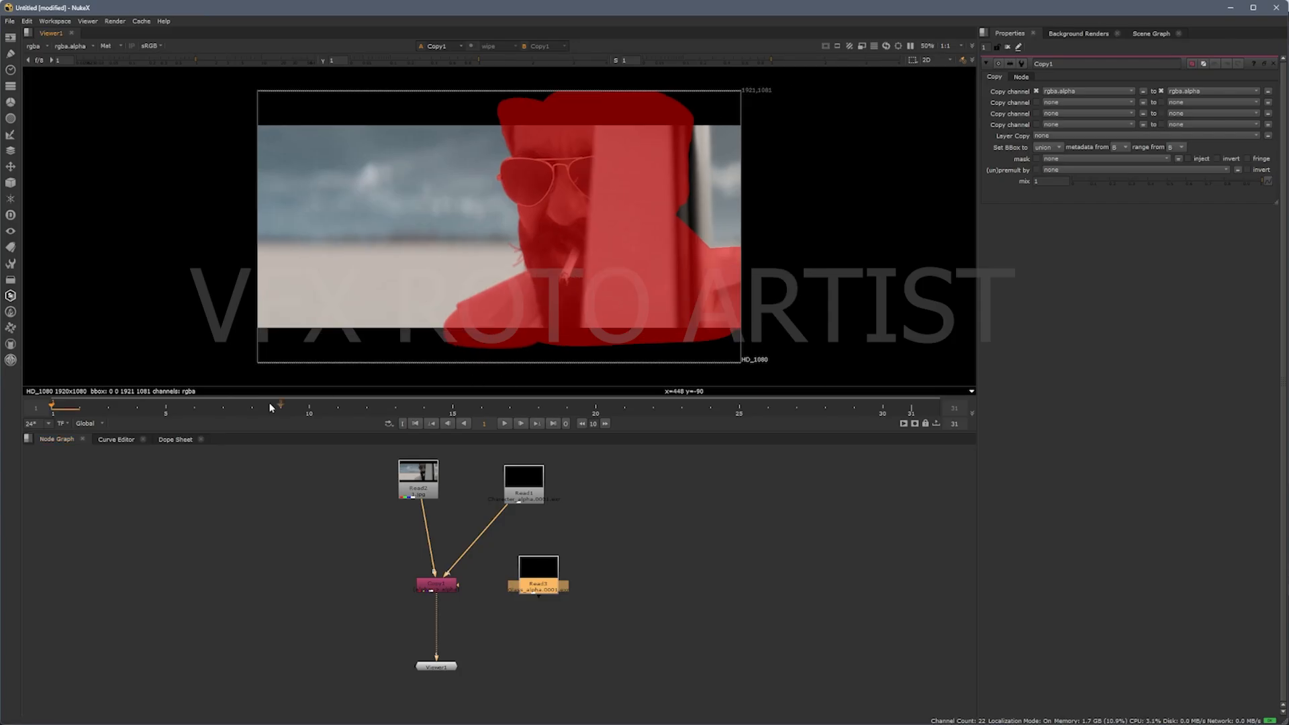
{"action": "left_click_drag", "start_coordinate": [110, 407], "coordinate": [167, 405]}
{"action": "left_click_drag", "start_coordinate": [633, 294], "coordinate": [631, 293]}
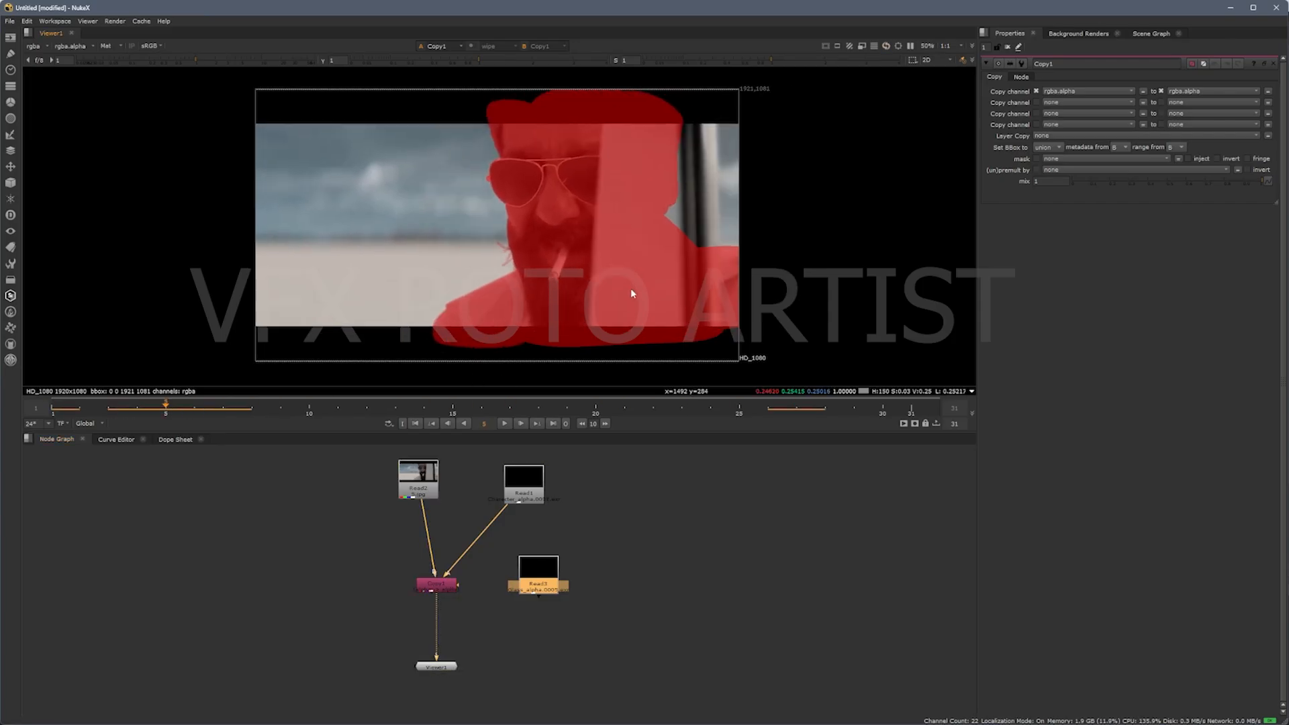
{"action": "scroll", "coordinate": [538, 201], "scroll_direction": "up", "scroll_amount": 5}
{"action": "scroll", "coordinate": [524, 215], "scroll_direction": "down", "scroll_amount": 6}
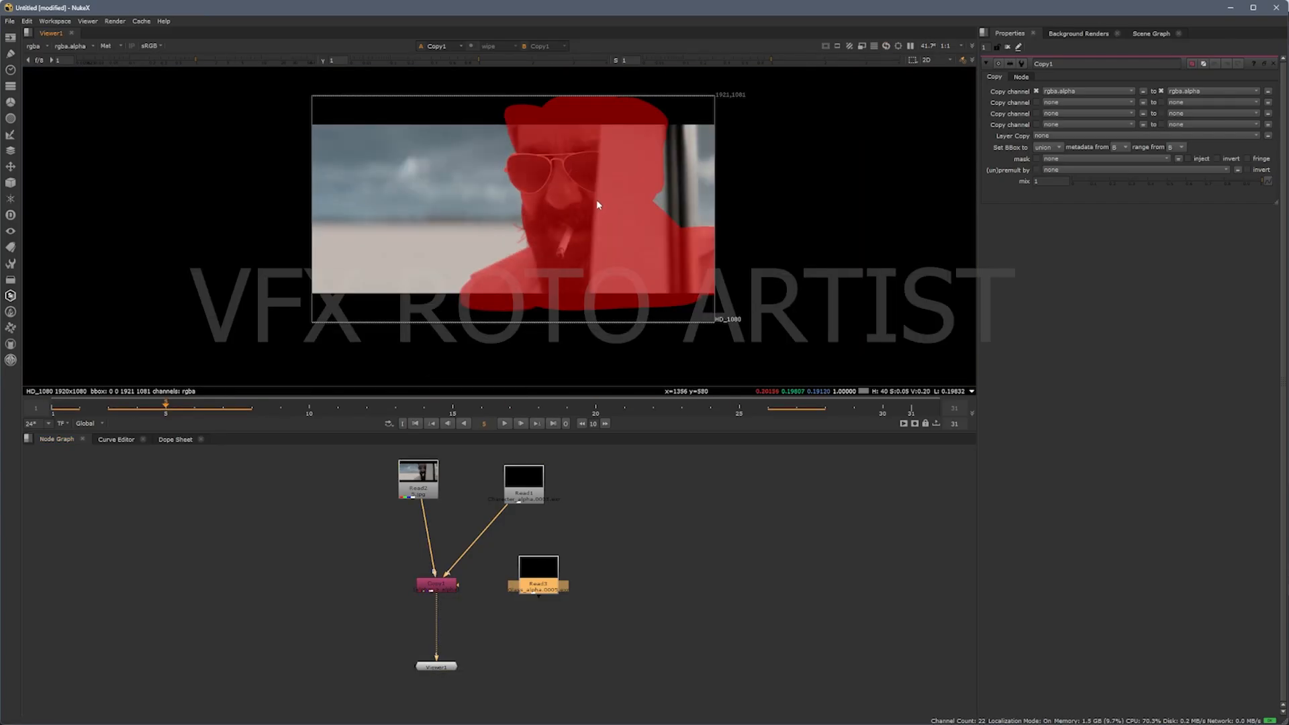
Step: Import the Car folder from File Explorer into NukeX's node graph, and connect its Read node to the Copy node's A input
{"action": "left_click", "coordinate": [675, 552]}
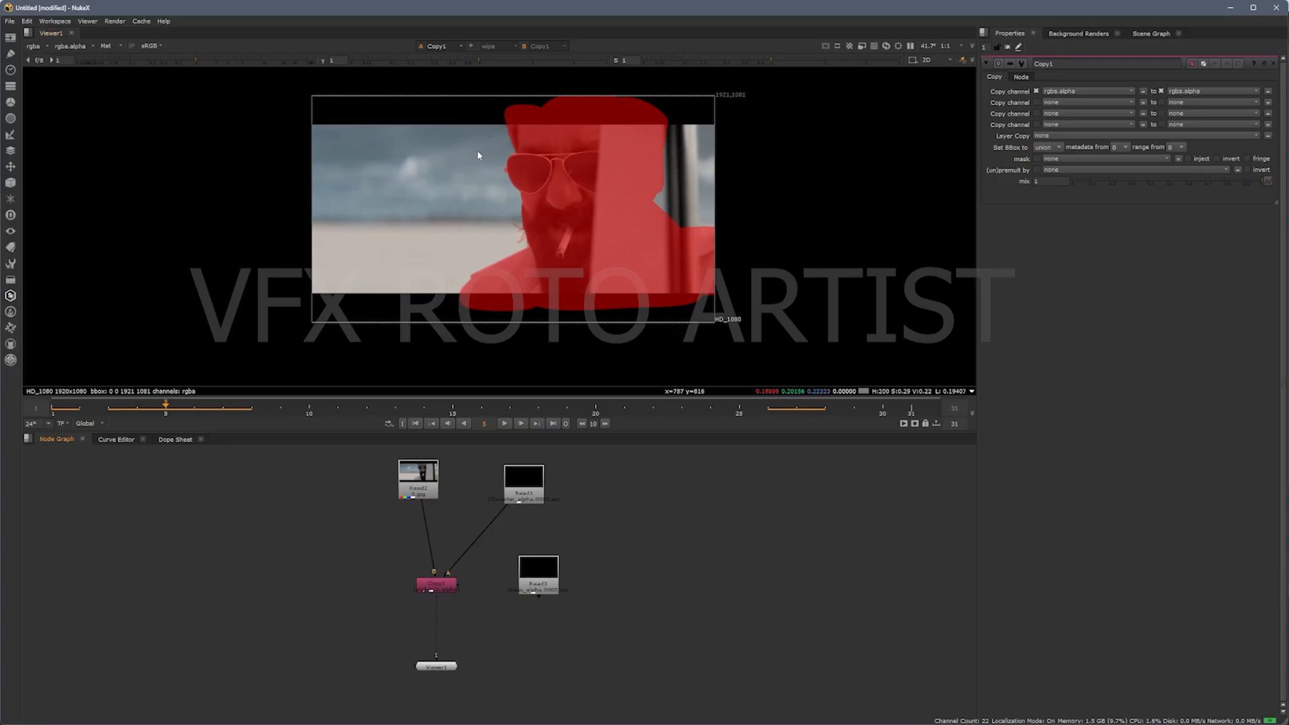
{"action": "left_click", "coordinate": [478, 712]}
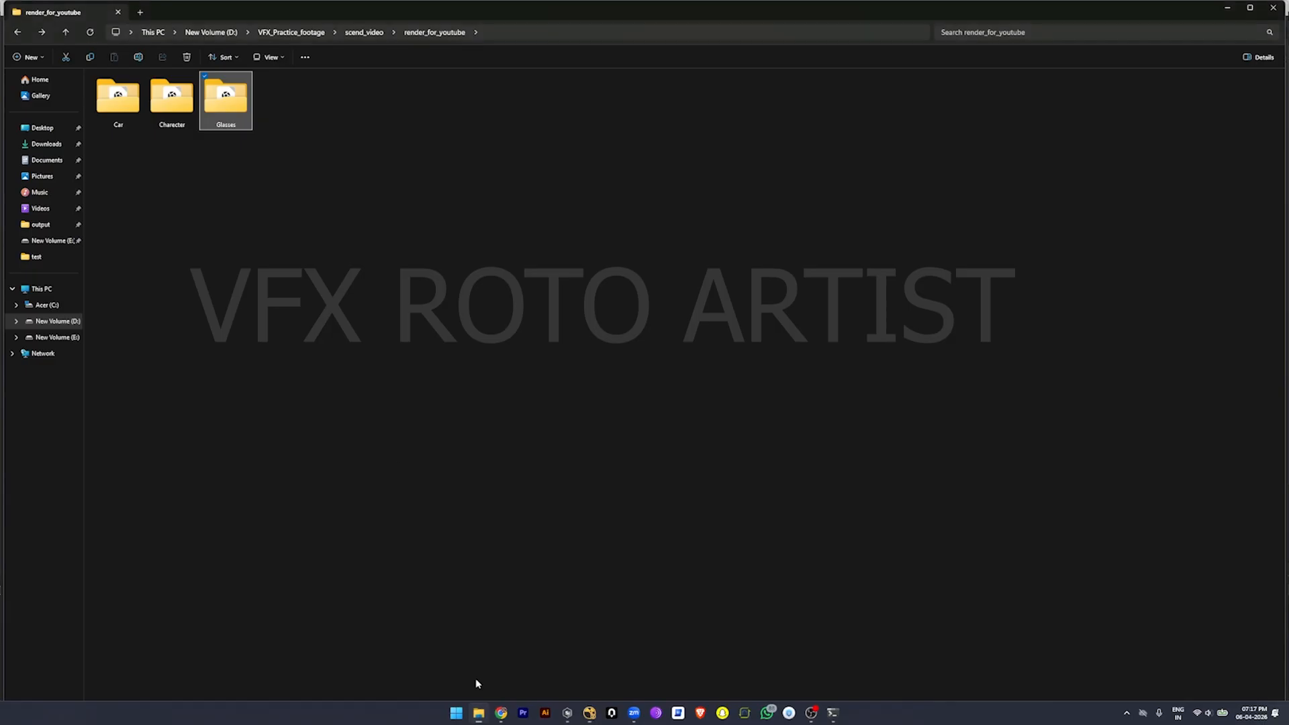
{"action": "left_click", "coordinate": [178, 113]}
{"action": "left_click", "coordinate": [121, 106]}
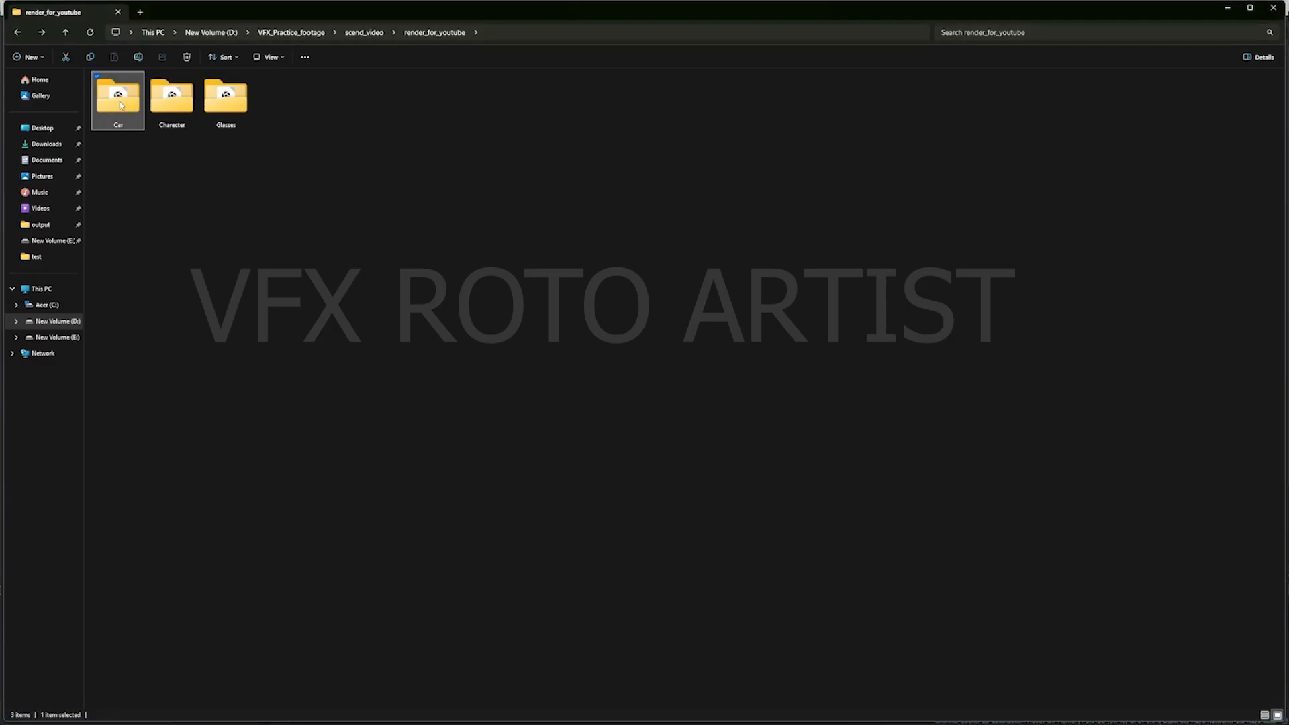
{"action": "left_click_drag", "start_coordinate": [121, 105], "coordinate": [675, 564]}
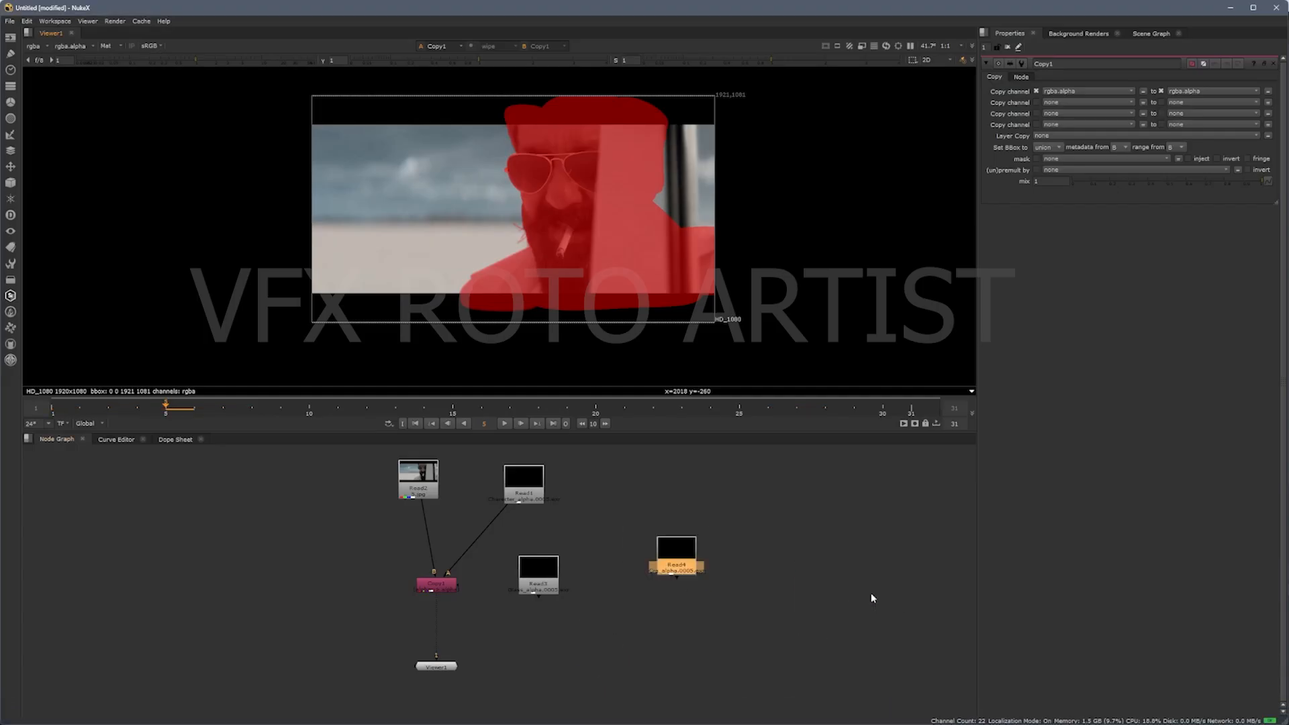
{"action": "left_click_drag", "start_coordinate": [496, 519], "coordinate": [678, 549]}
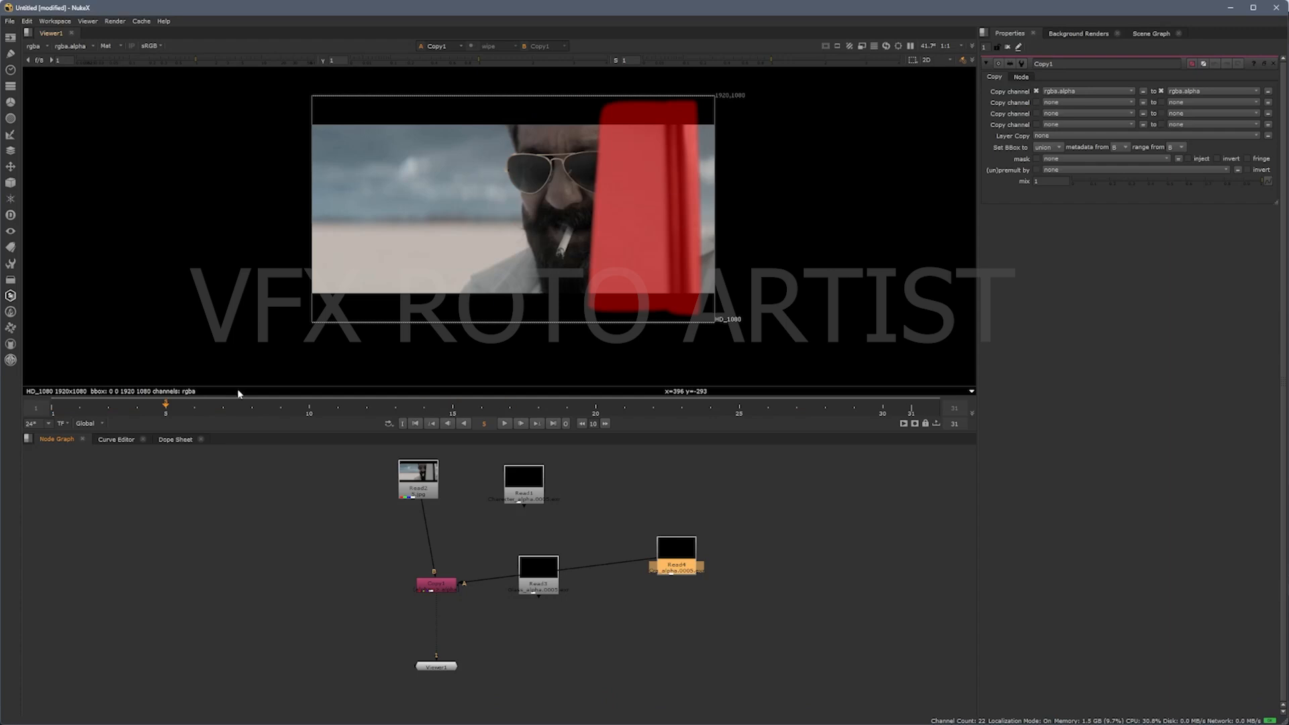
Step: Check the Car matte as an overlay at frame 3 and as alpha at frame 12, leaving the viewer in plain colour
{"action": "left_click_drag", "start_coordinate": [195, 407], "coordinate": [112, 409]}
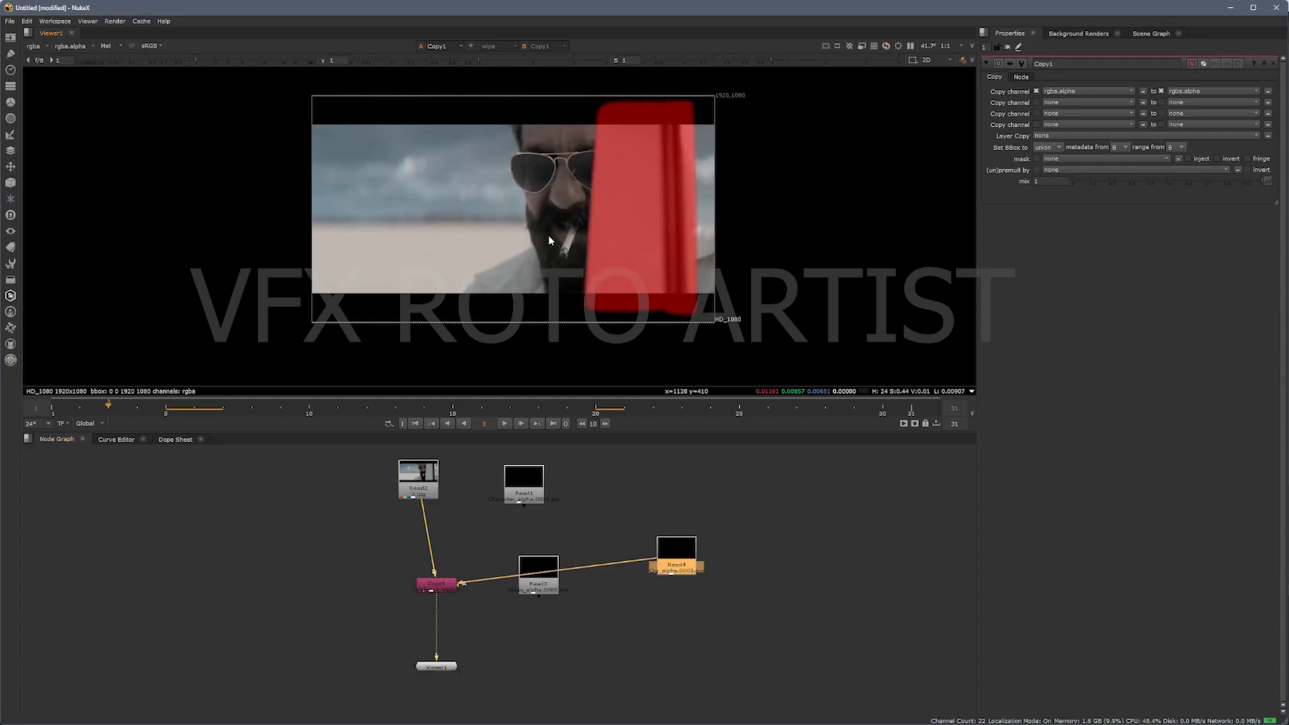
{"action": "key", "text": "m"}
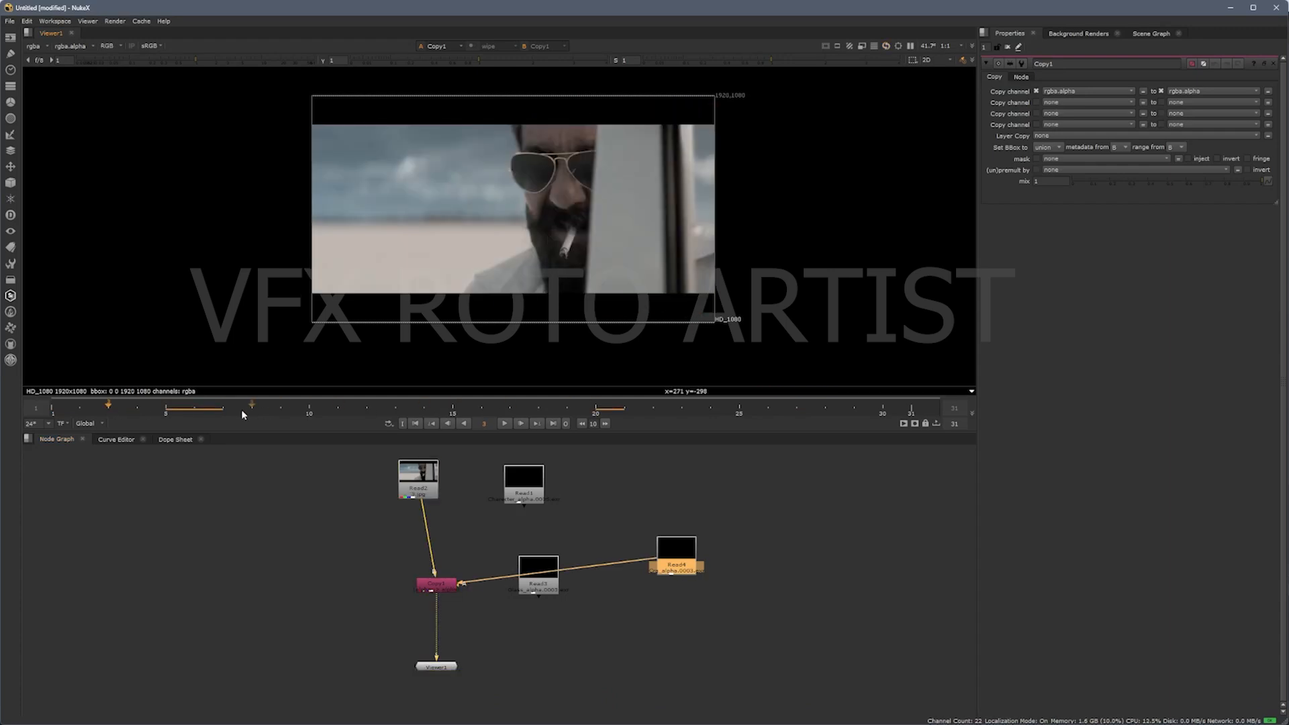
{"action": "left_click_drag", "start_coordinate": [117, 406], "coordinate": [367, 405]}
{"action": "scroll", "coordinate": [531, 276], "scroll_direction": "down", "scroll_amount": 2}
{"action": "scroll", "coordinate": [531, 276], "scroll_direction": "up", "scroll_amount": 2}
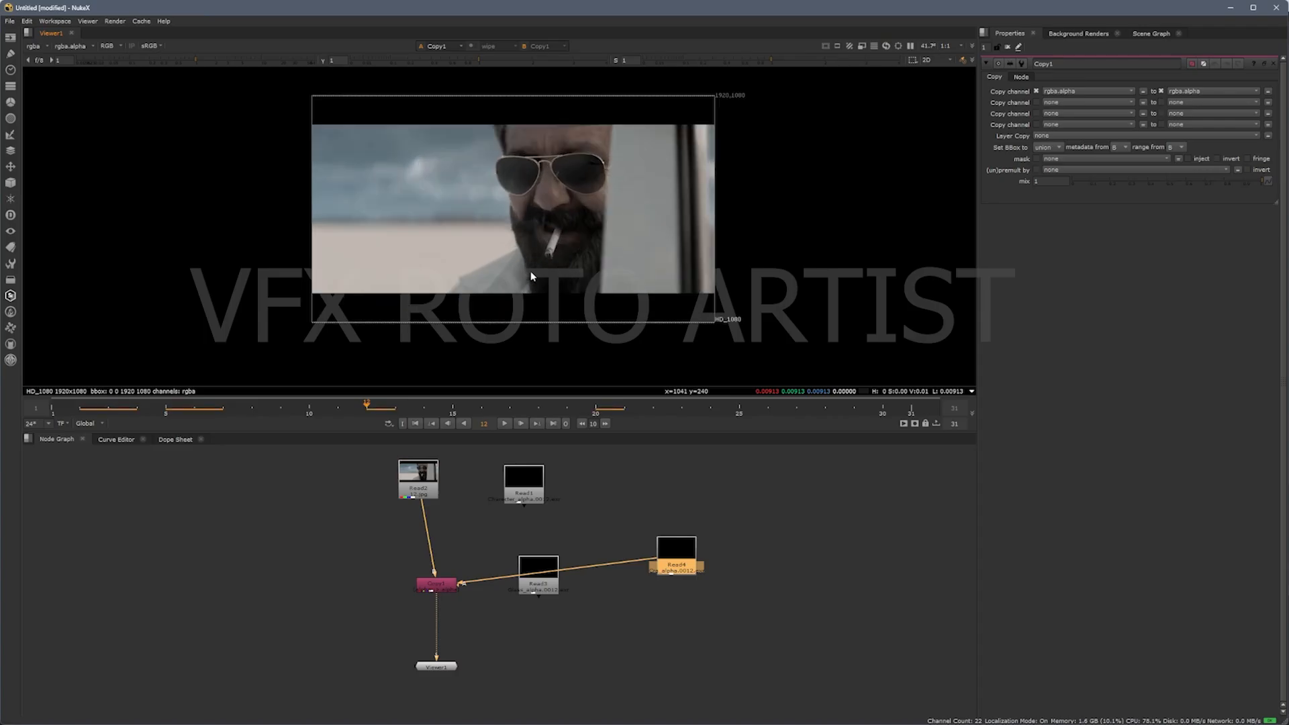
{"action": "scroll", "coordinate": [531, 276], "scroll_direction": "down", "scroll_amount": 1}
{"action": "key", "text": "a"}
{"action": "key", "text": "a"}
{"action": "left_click", "coordinate": [731, 508]}
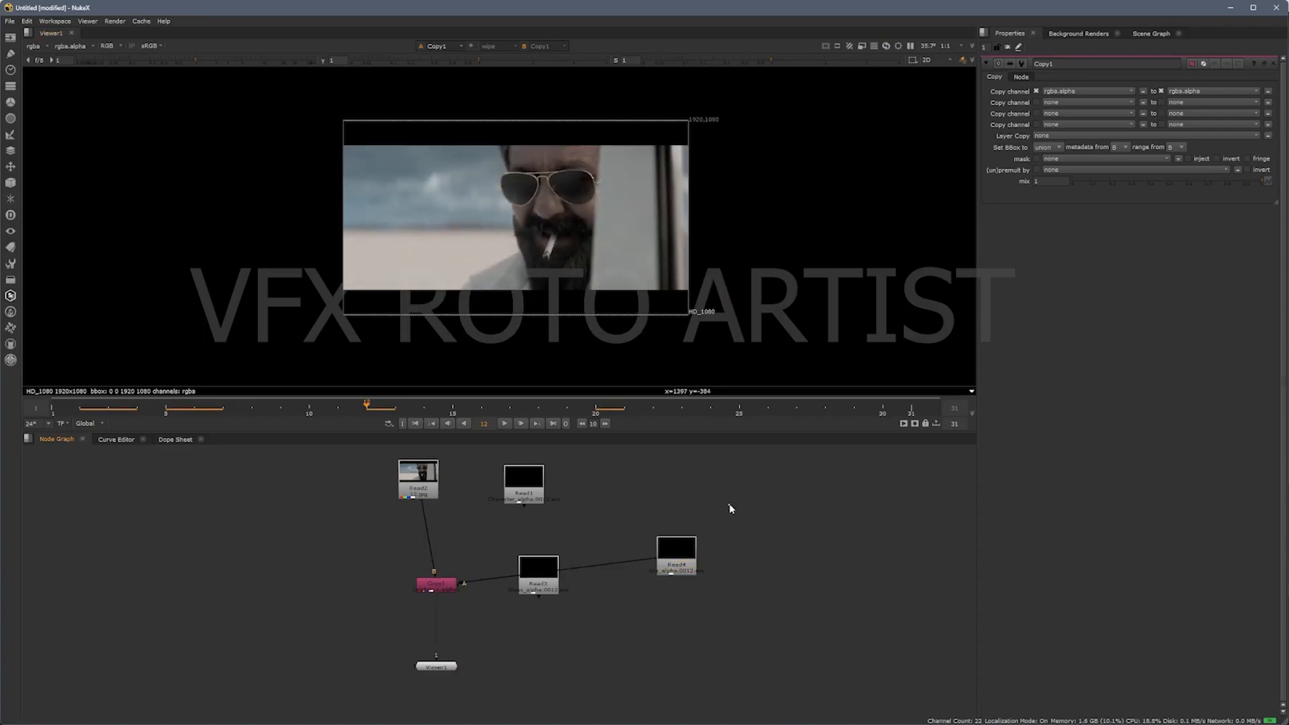